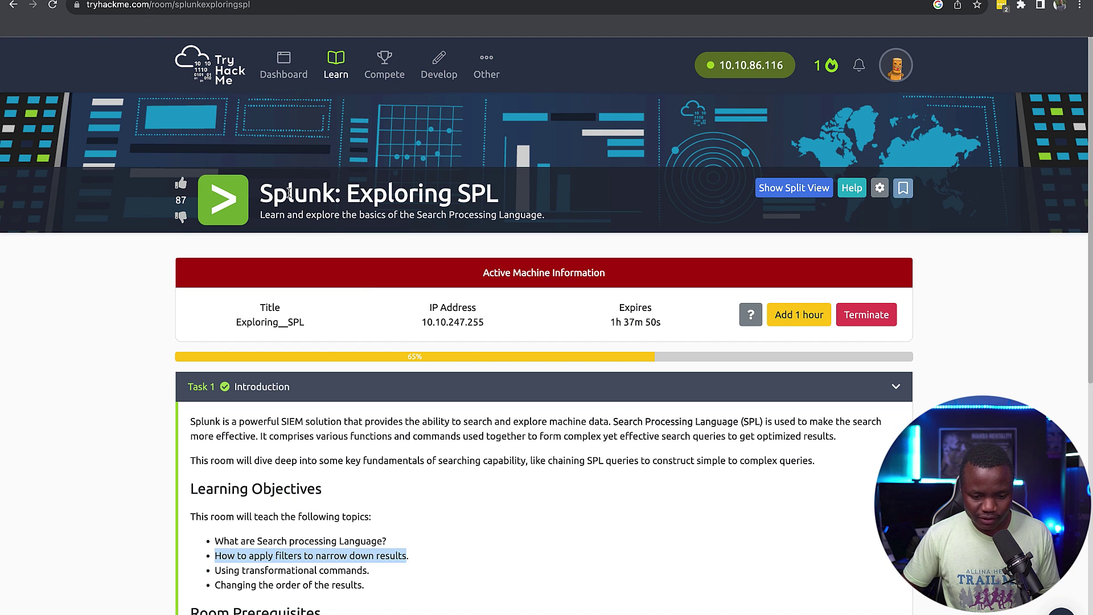
Step: Read the room introduction, highlighting SPL and the learning objectives about searching and filters
double_click(477, 193)
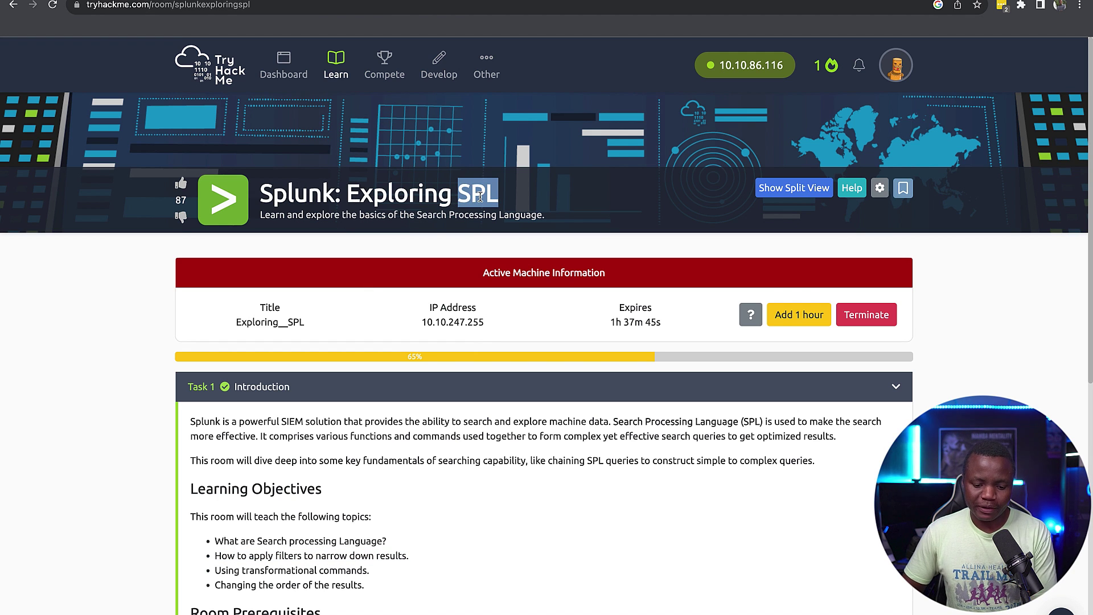
scroll(257, 477, "down", 2)
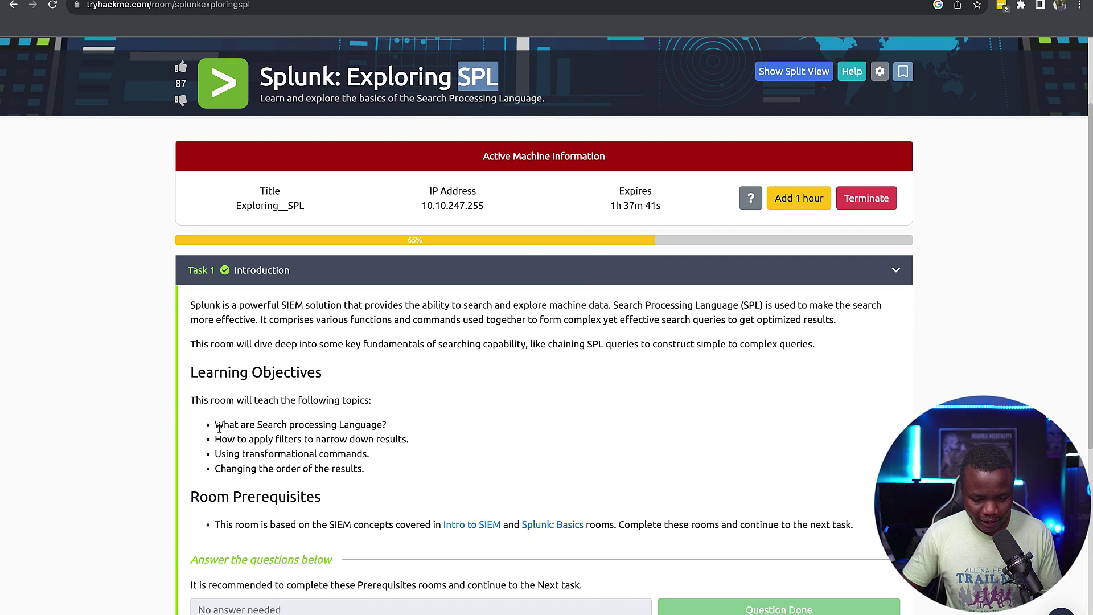
left_click_drag(220, 427, 397, 425)
left_click_drag(265, 439, 235, 471)
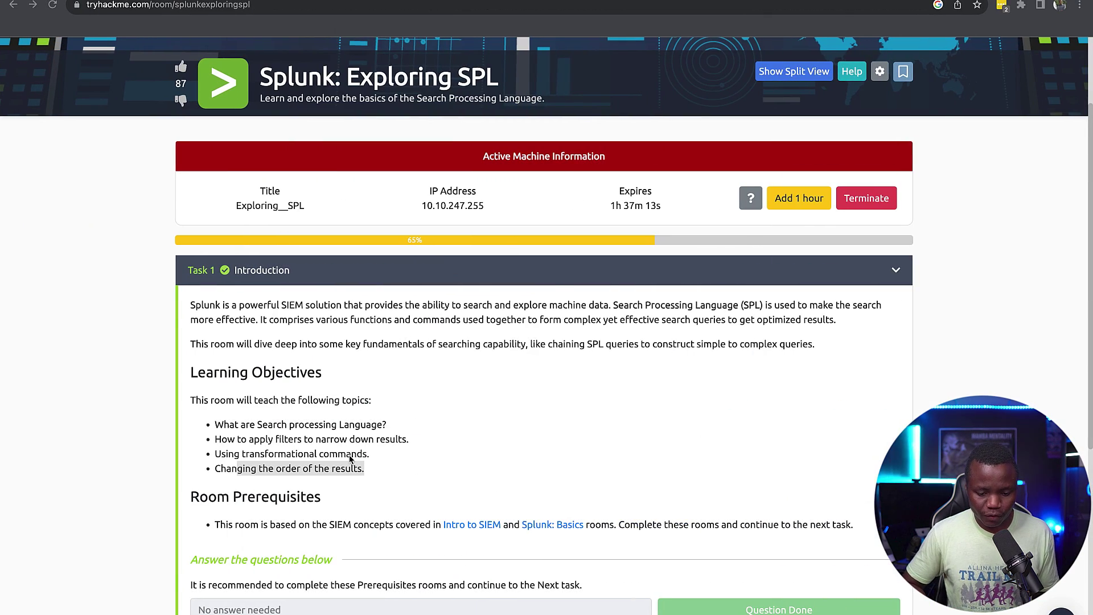
scroll(350, 458, "down", 6)
scroll(556, 500, "up", 3)
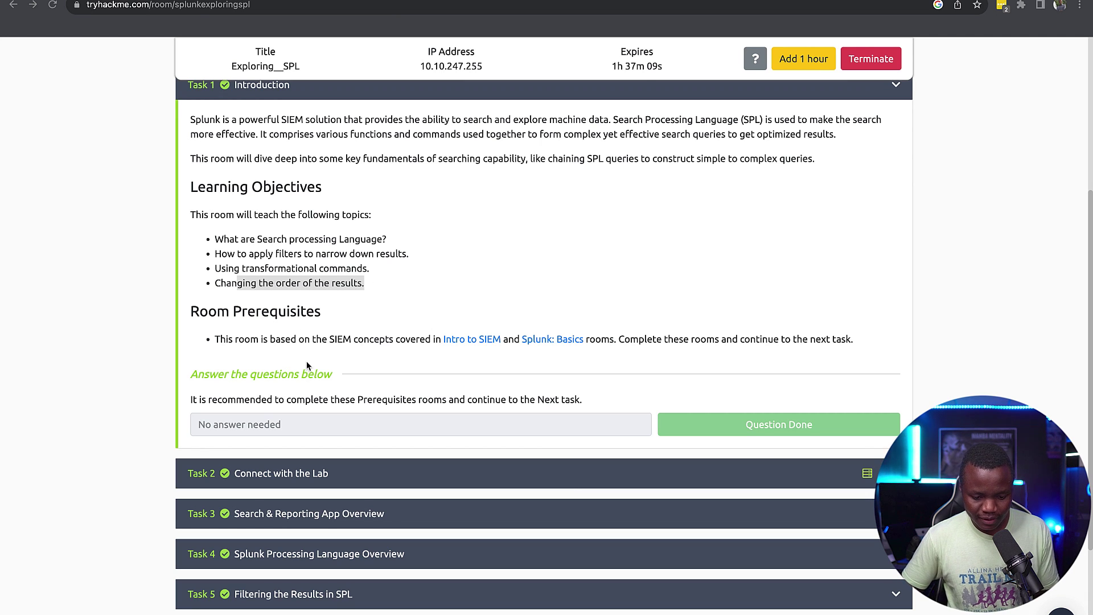
Step: Expand Task 2, start the lab machine, and note the Data Summary host question and windowslogs index
left_click(637, 473)
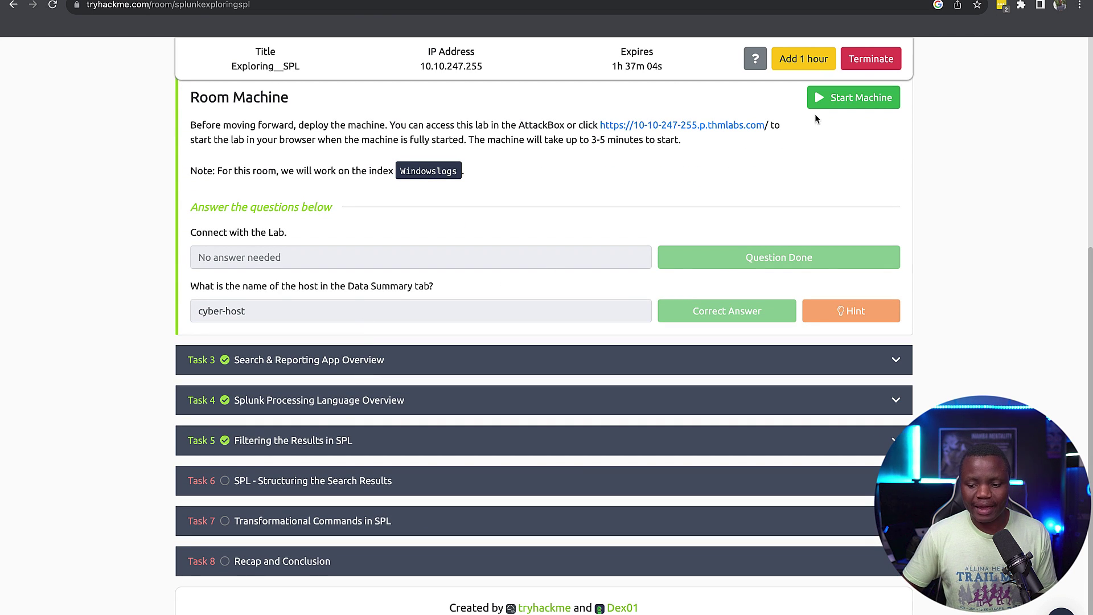
left_click(827, 105)
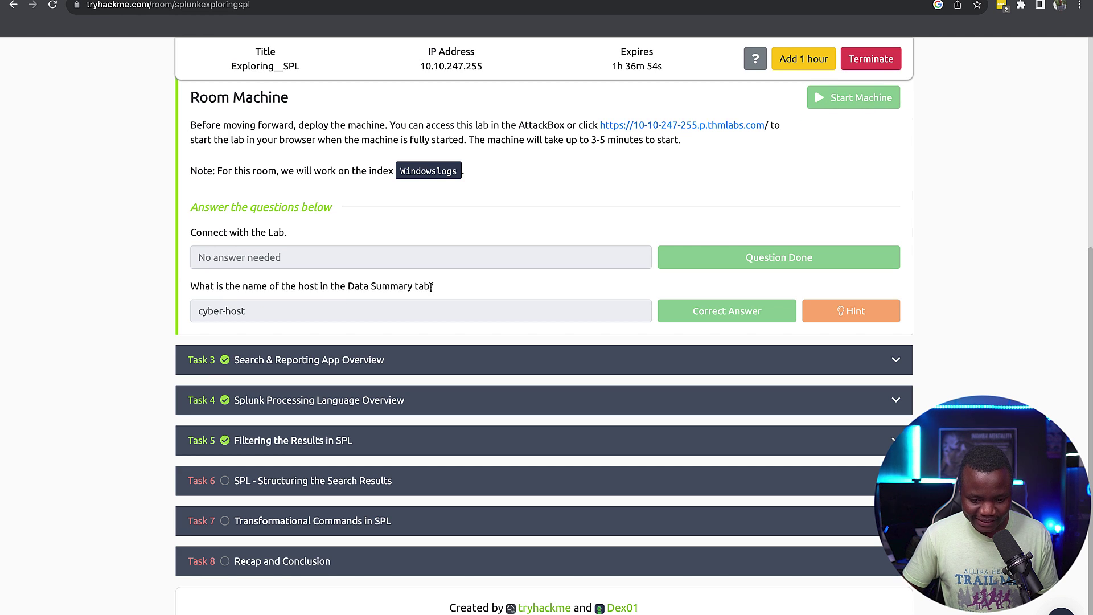
left_click_drag(431, 287, 320, 286)
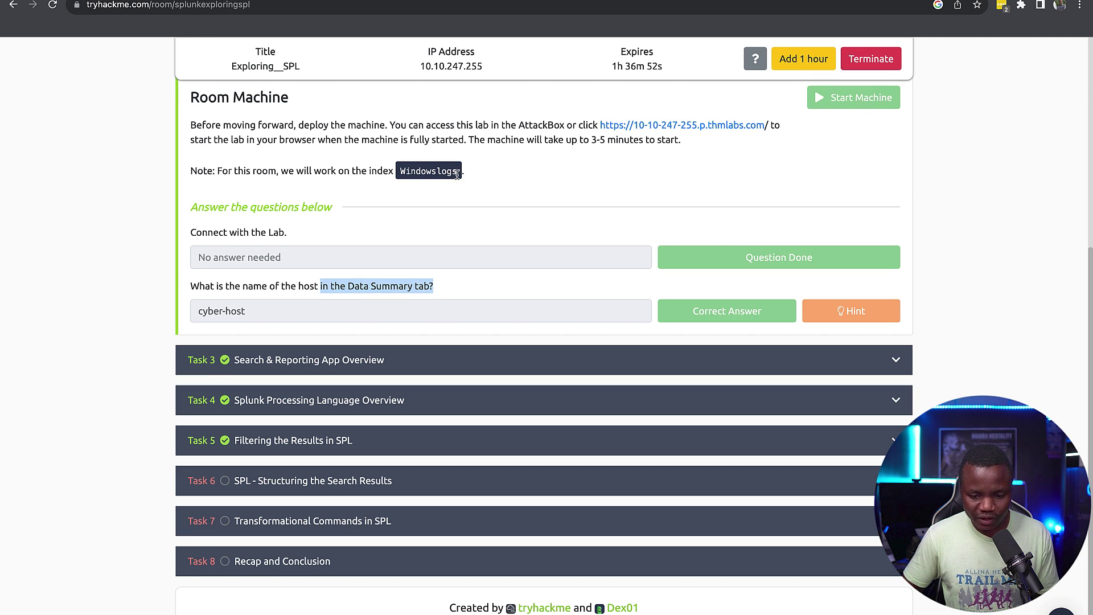
left_click_drag(457, 174, 368, 171)
key("ctrl+Left")
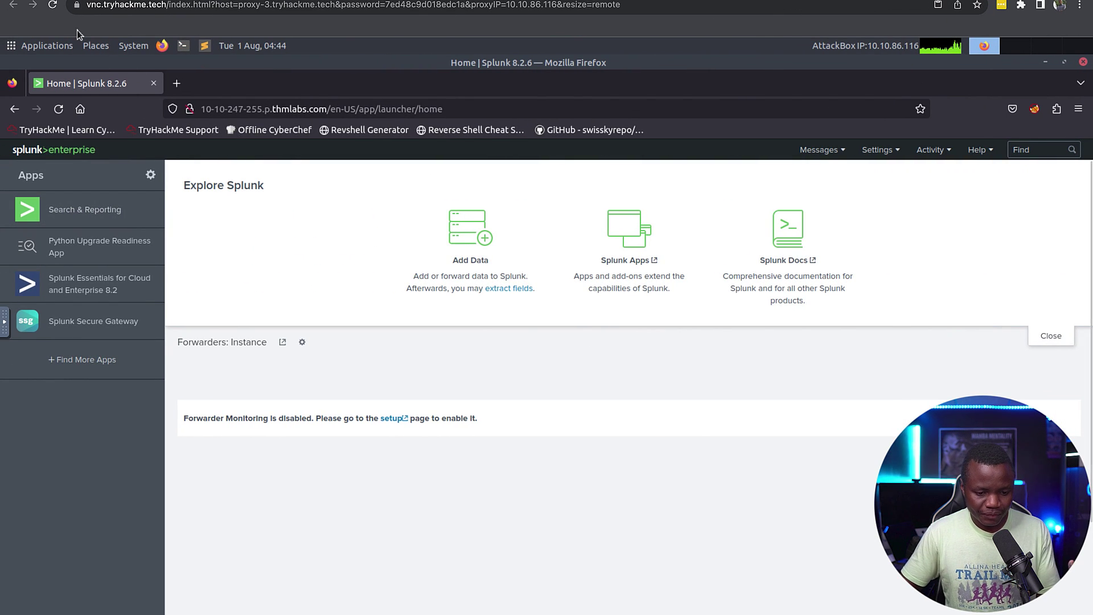
Step: Check the Hosts tab of Search & Reporting's Data Summary to confirm the host is cyber-host
left_click(51, 213)
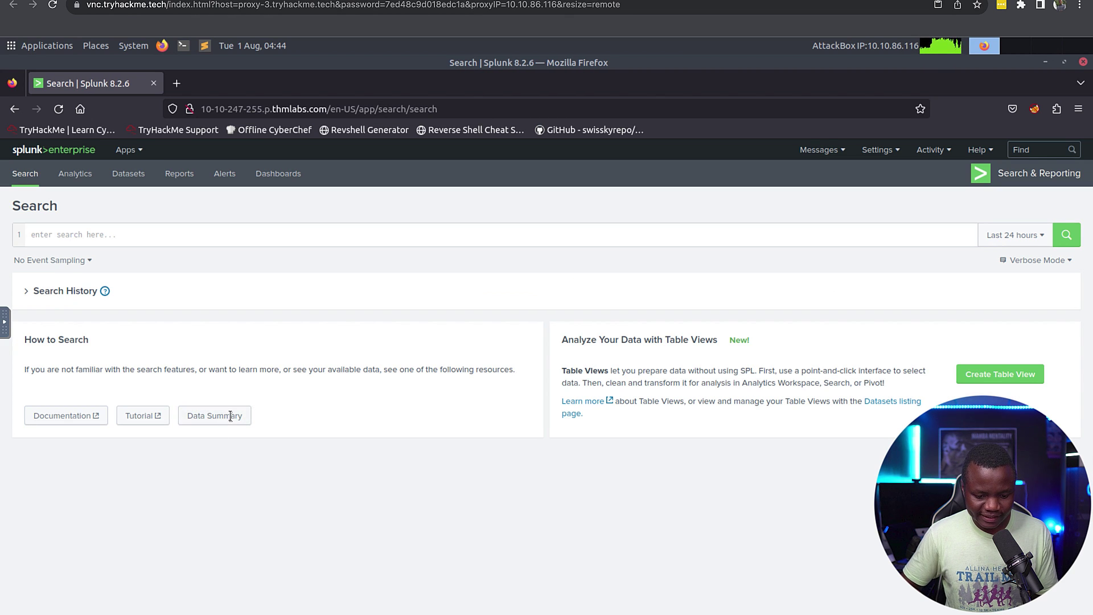
left_click(227, 418)
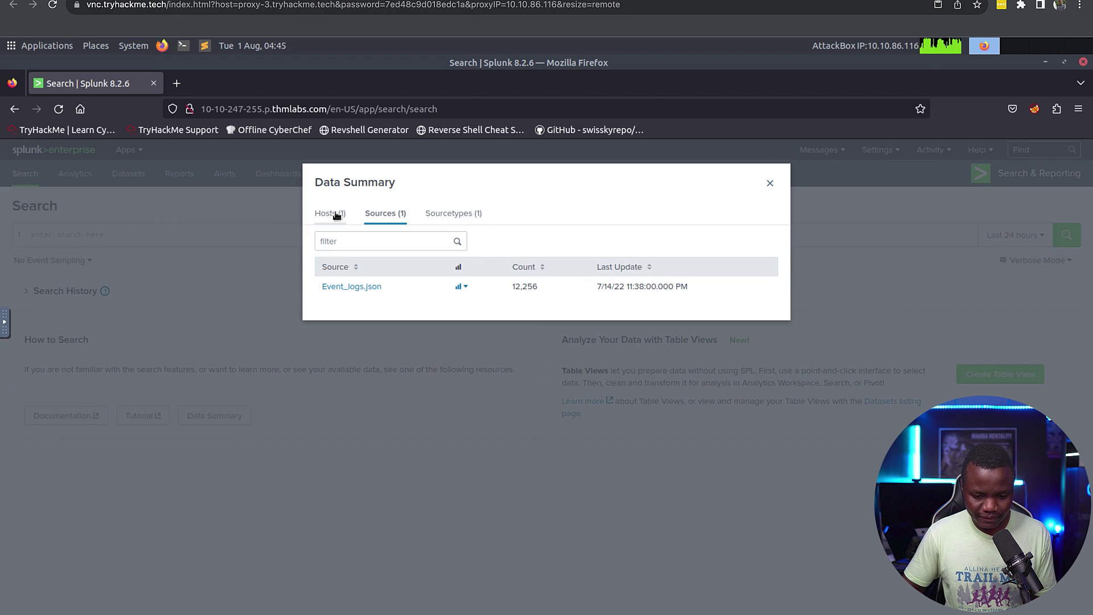
left_click(336, 215)
left_click_drag(357, 287, 365, 287)
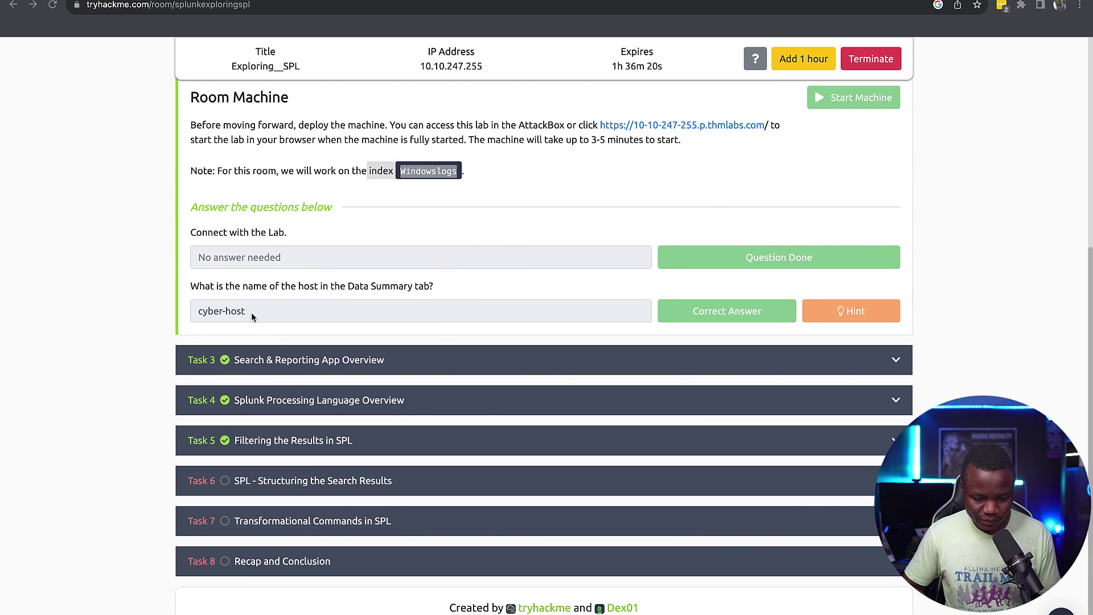
left_click_drag(251, 312, 186, 313)
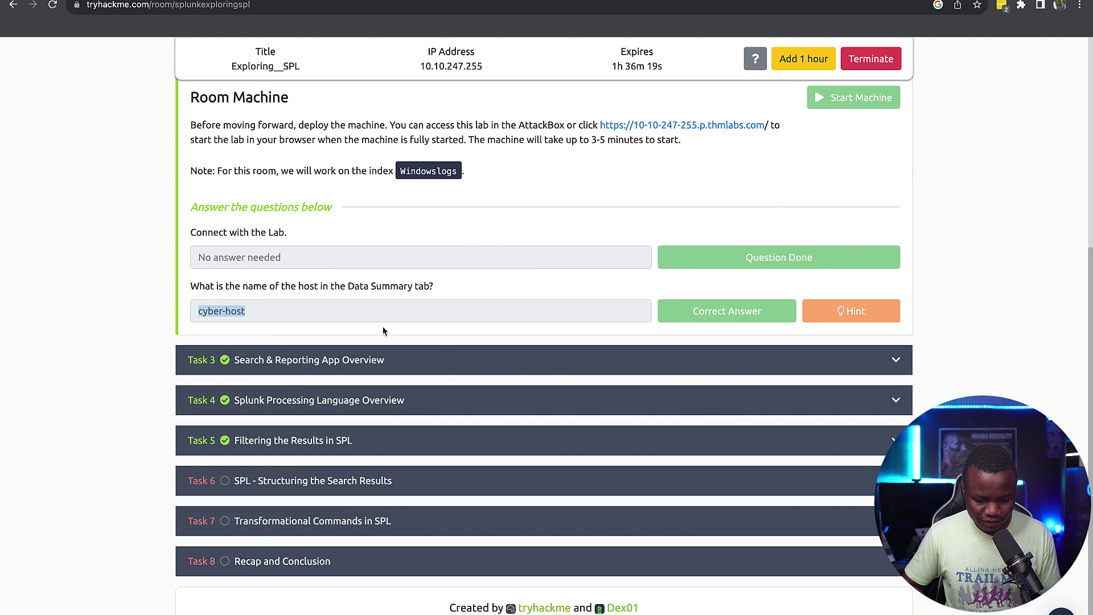
Step: Expand Task 3 and read its Search Head, Time Duration, Search History and Data Summary sections
left_click(392, 363)
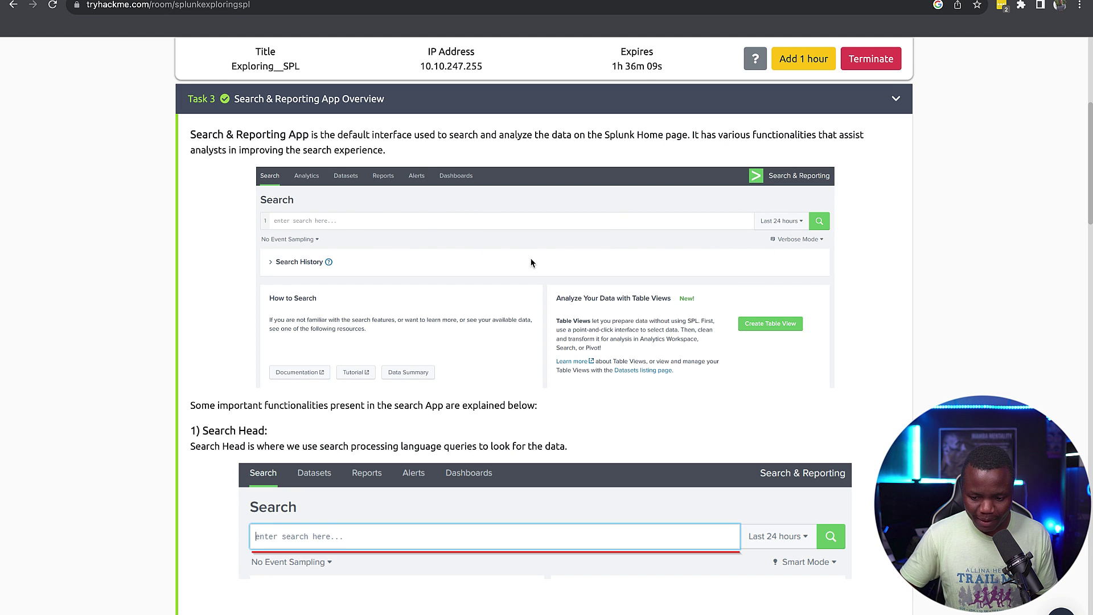
scroll(530, 262, "down", 5)
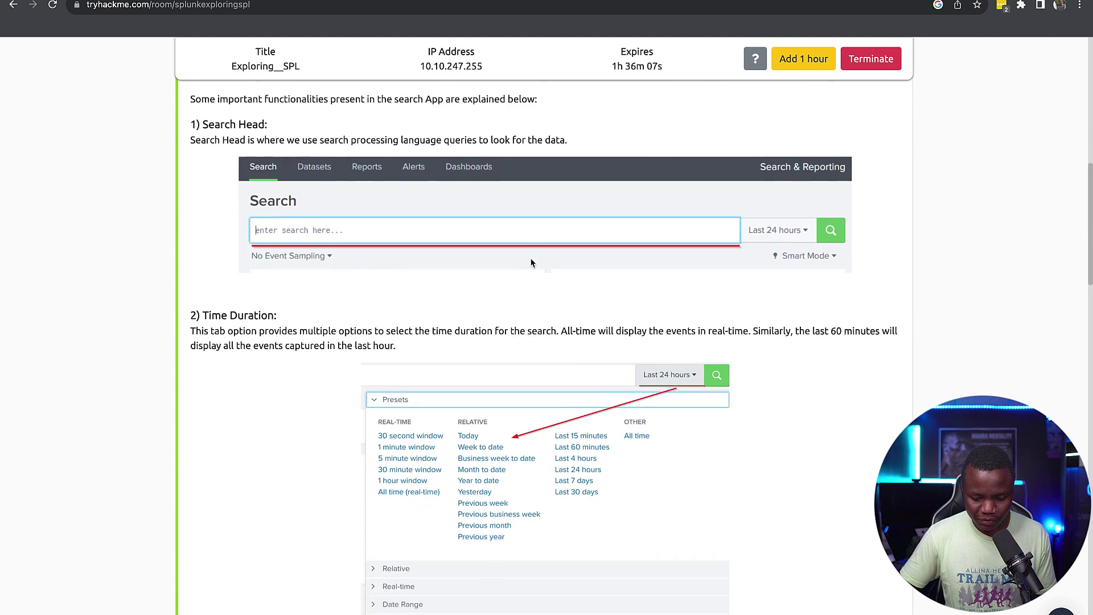
scroll(530, 262, "down", 1)
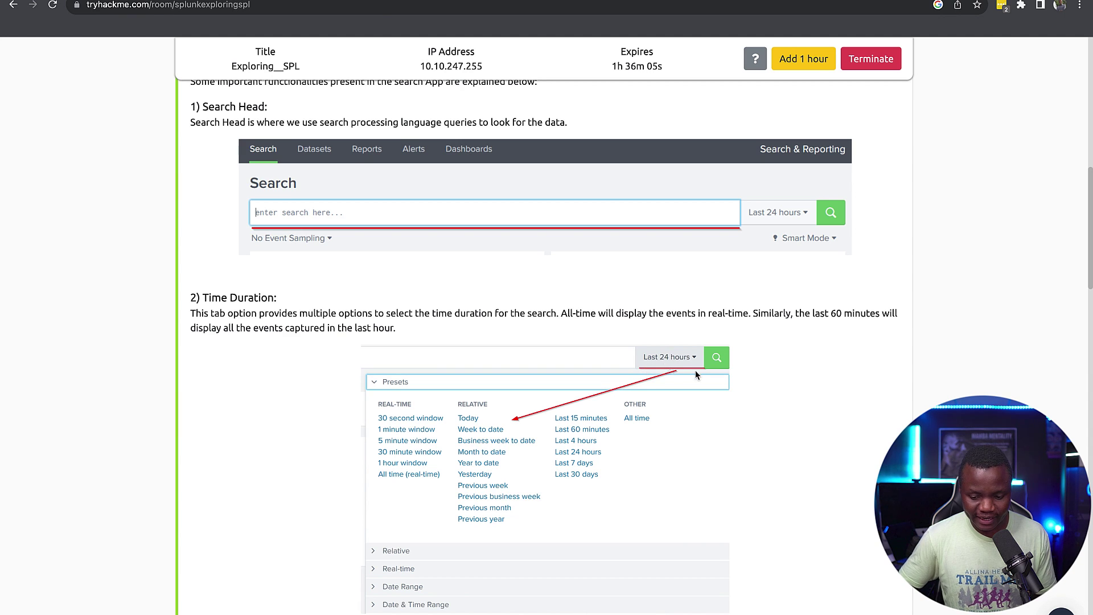
scroll(623, 402, "down", 8)
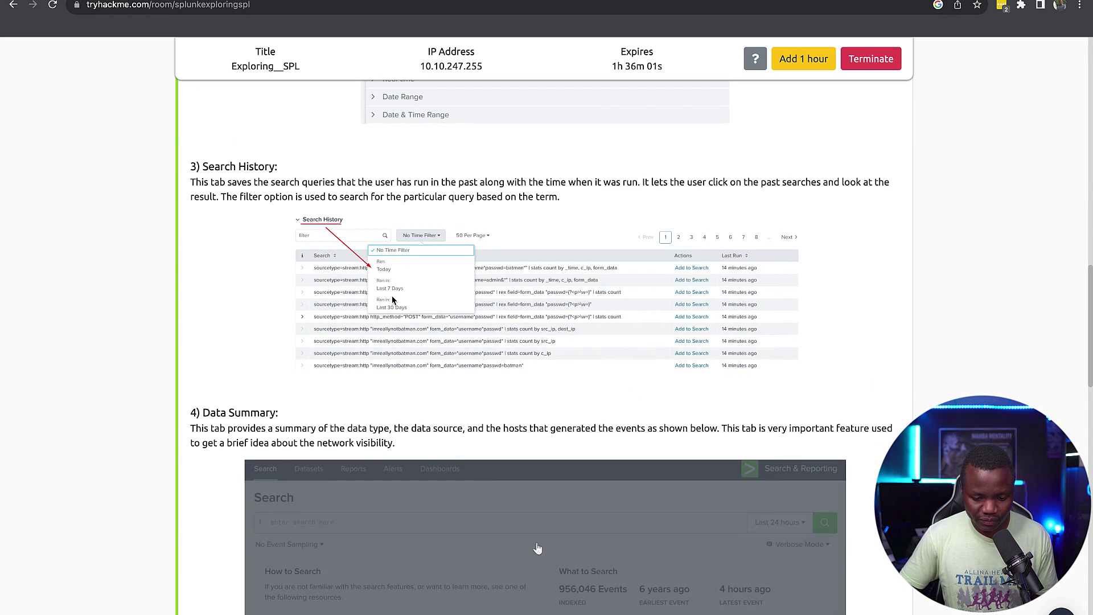
scroll(417, 322, "down", 4)
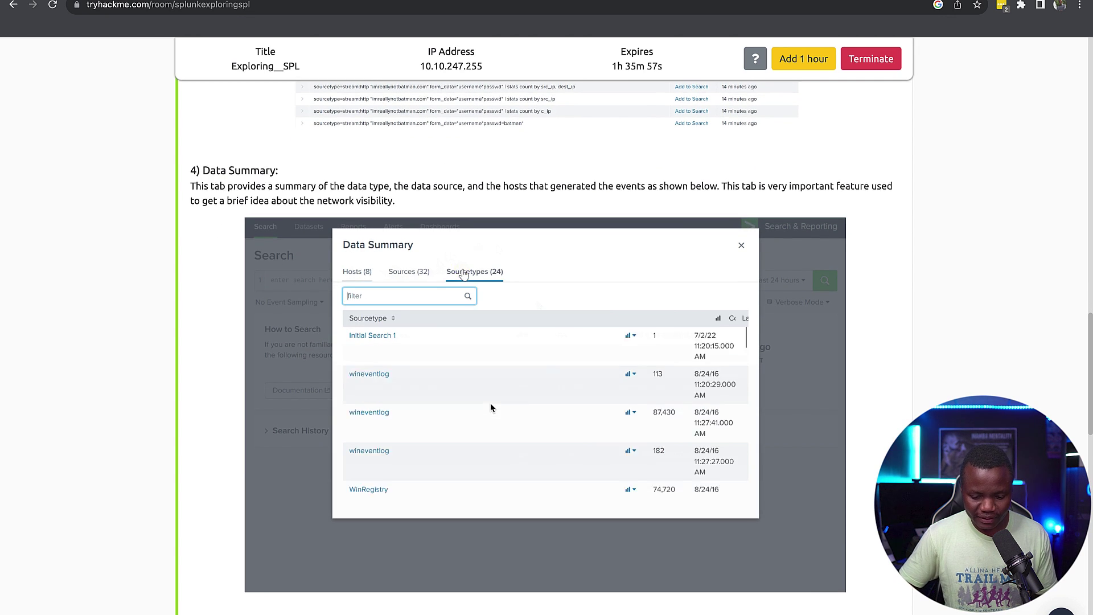
scroll(490, 407, "down", 4)
scroll(491, 407, "down", 3)
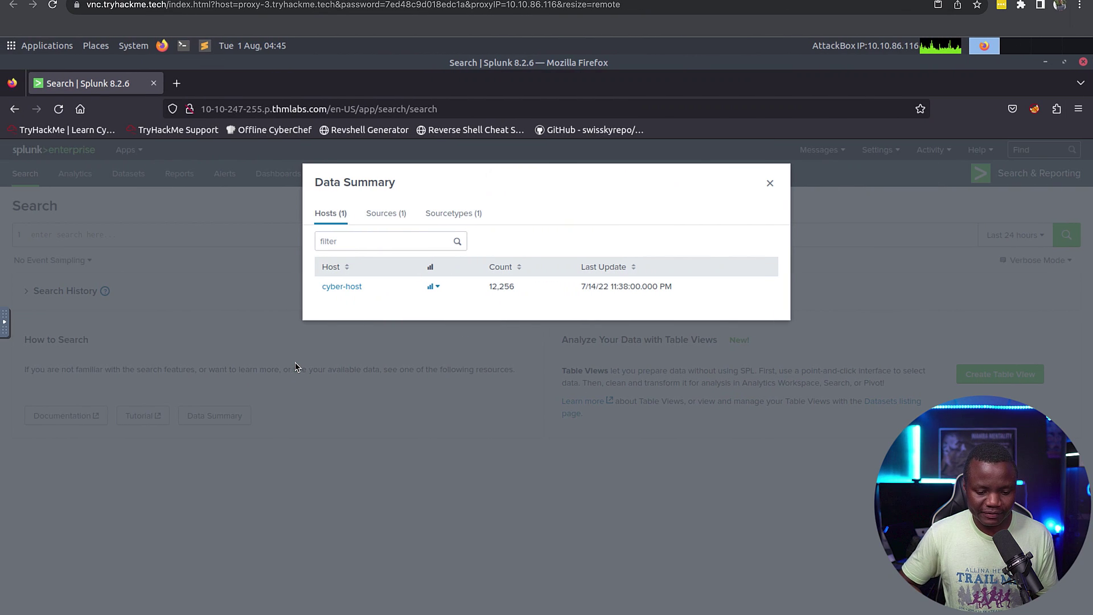
Step: Close Data Summary and run index="windowslogs" over All time, reviewing the field sidebar
left_click(771, 185)
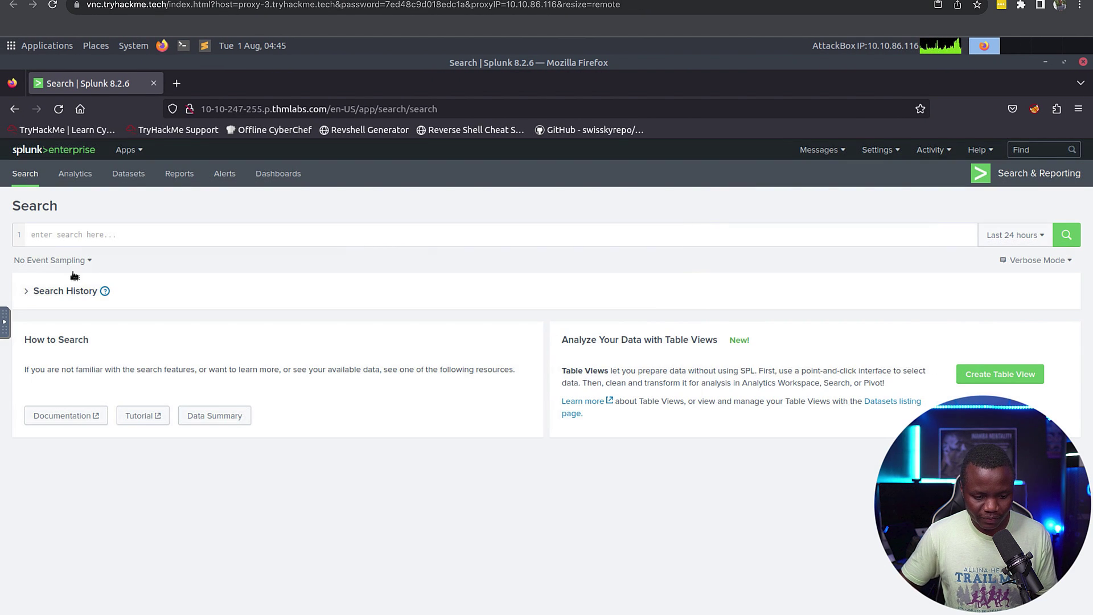
left_click(28, 291)
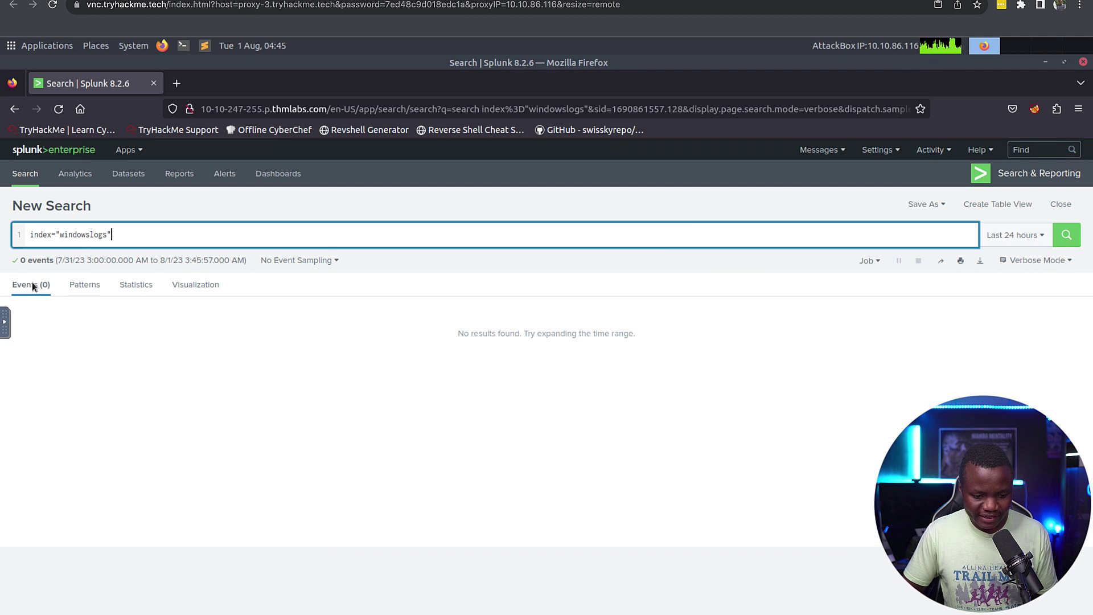
left_click(1024, 236)
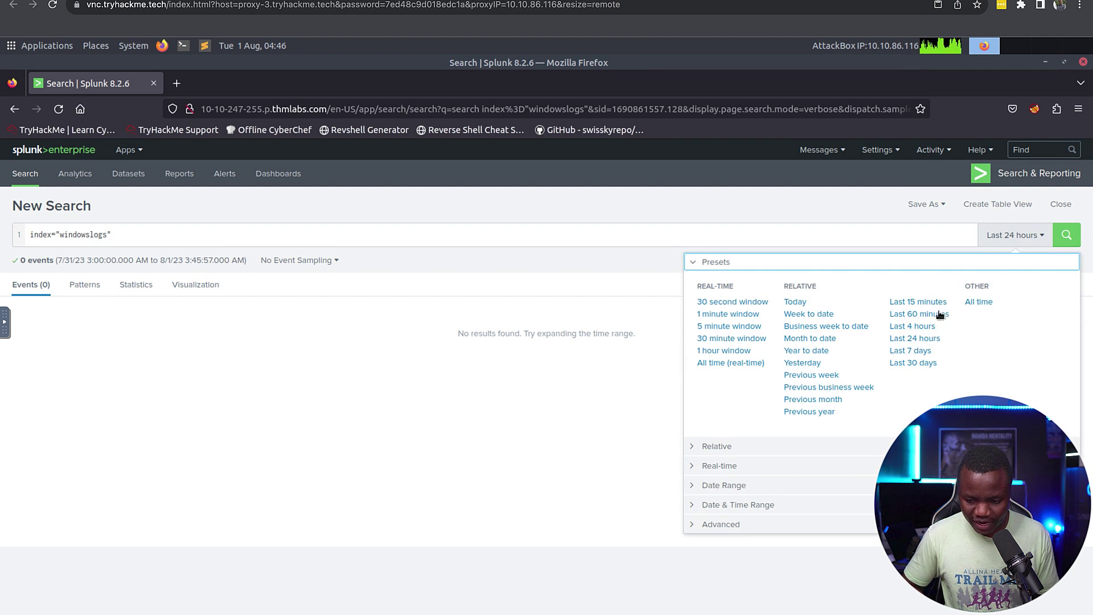
left_click(974, 303)
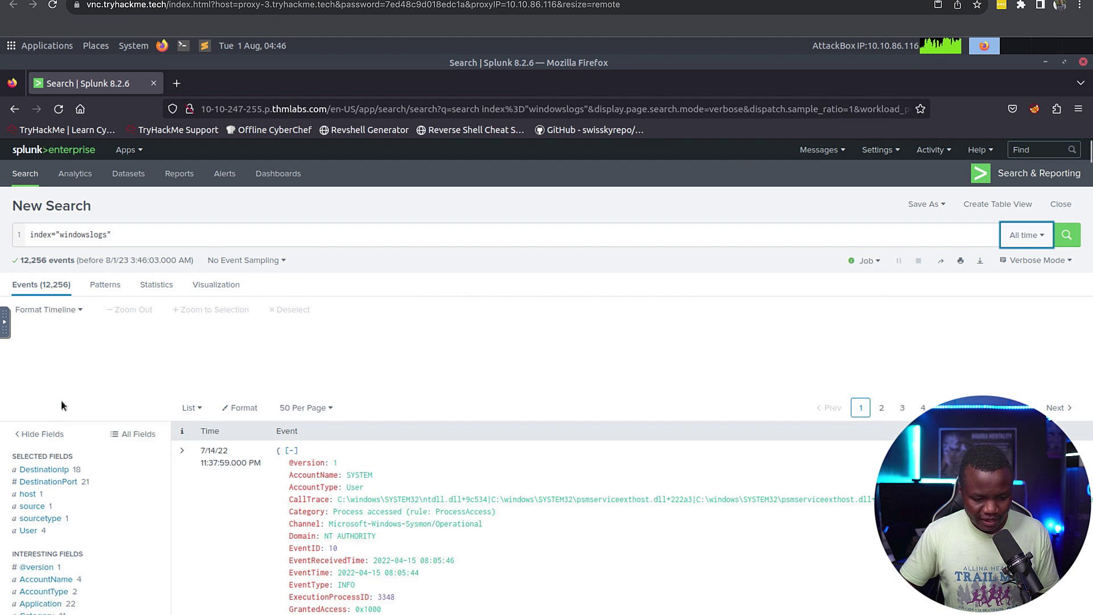
scroll(60, 400, "down", 10)
scroll(44, 242, "down", 1)
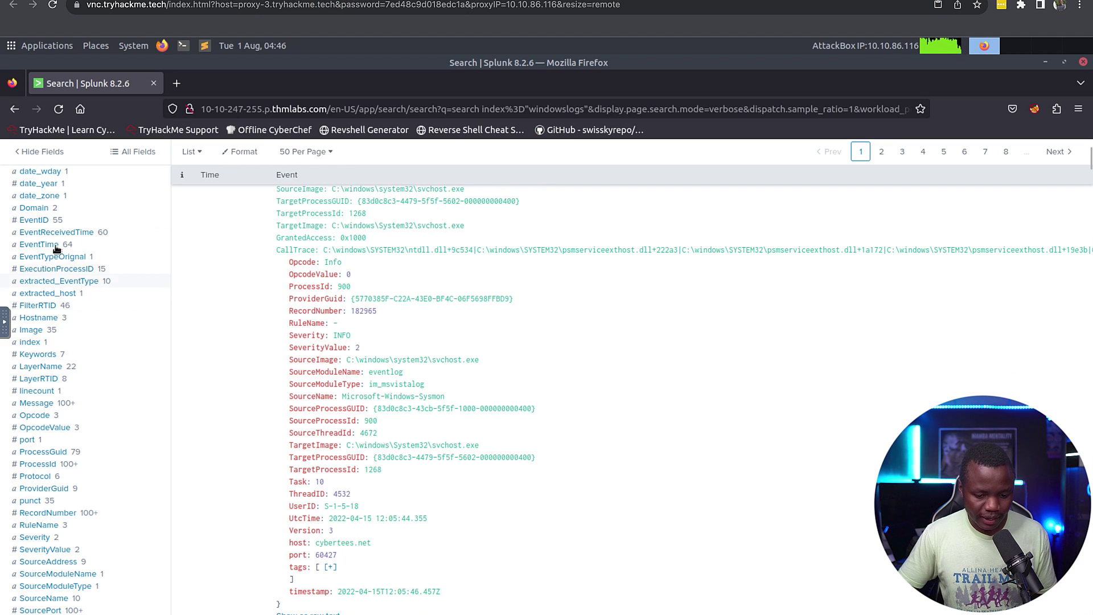
scroll(51, 238, "up", 5)
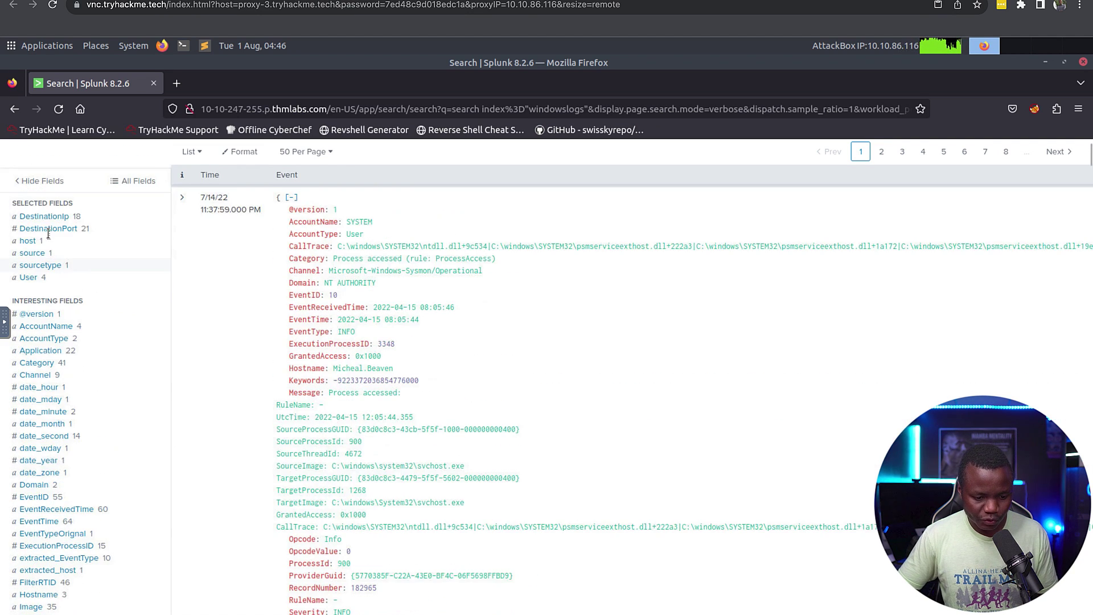
Step: Read the Field Sidebar section and its three answered questions in Task 3
key("ctrl+Right")
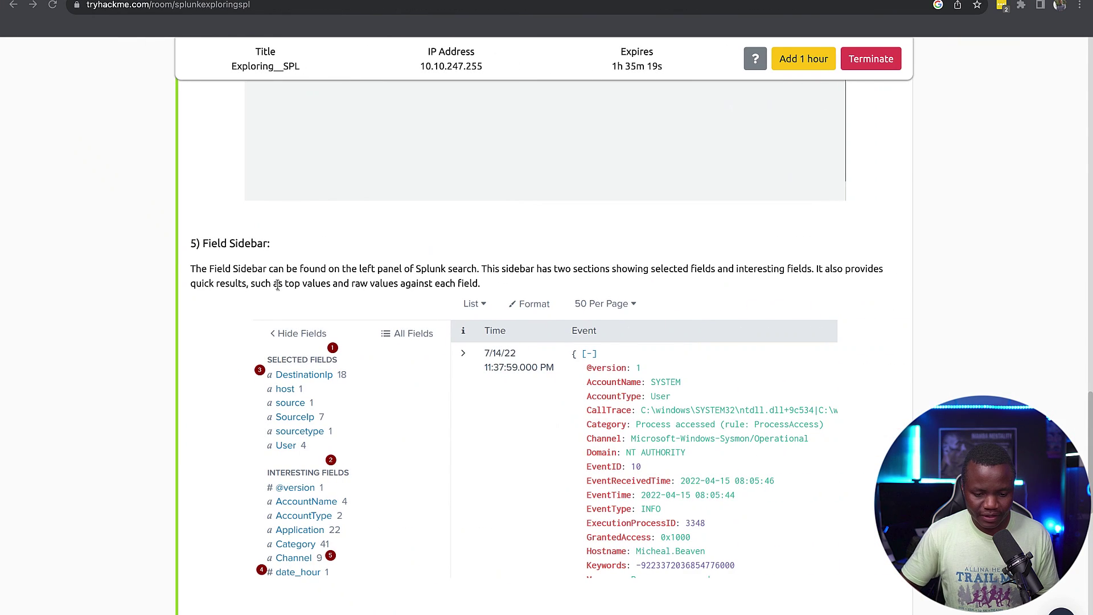
scroll(333, 369, "down", 2)
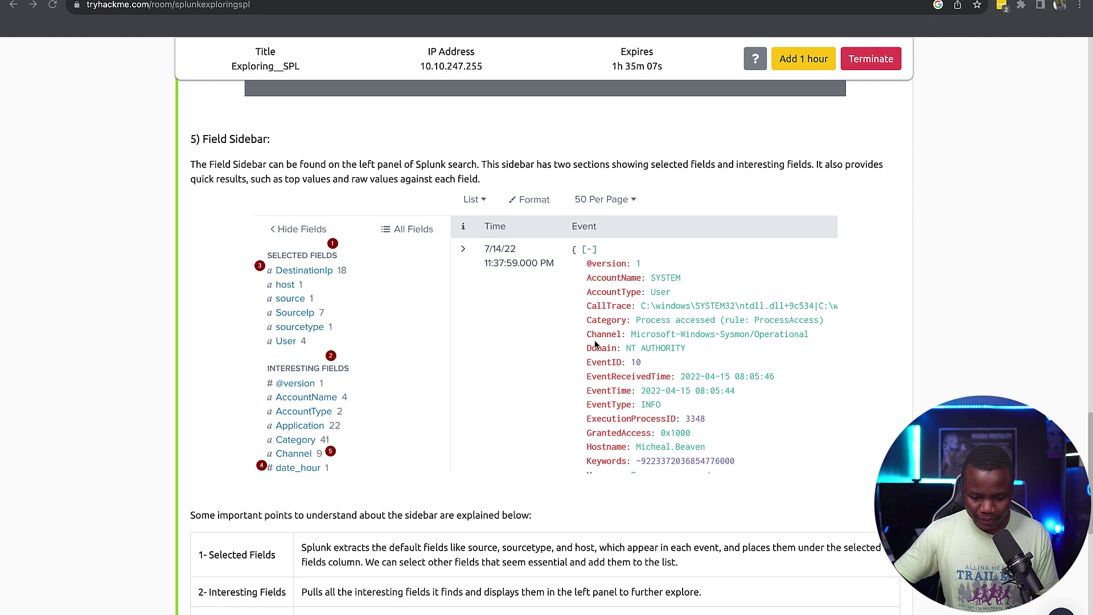
scroll(567, 365, "down", 4)
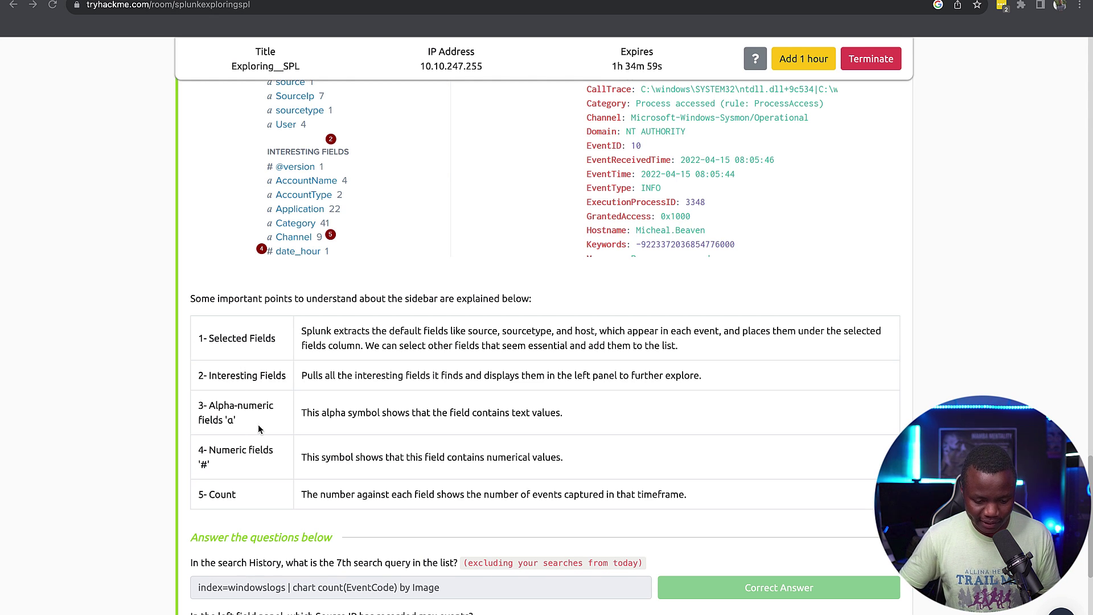
scroll(259, 431, "down", 2)
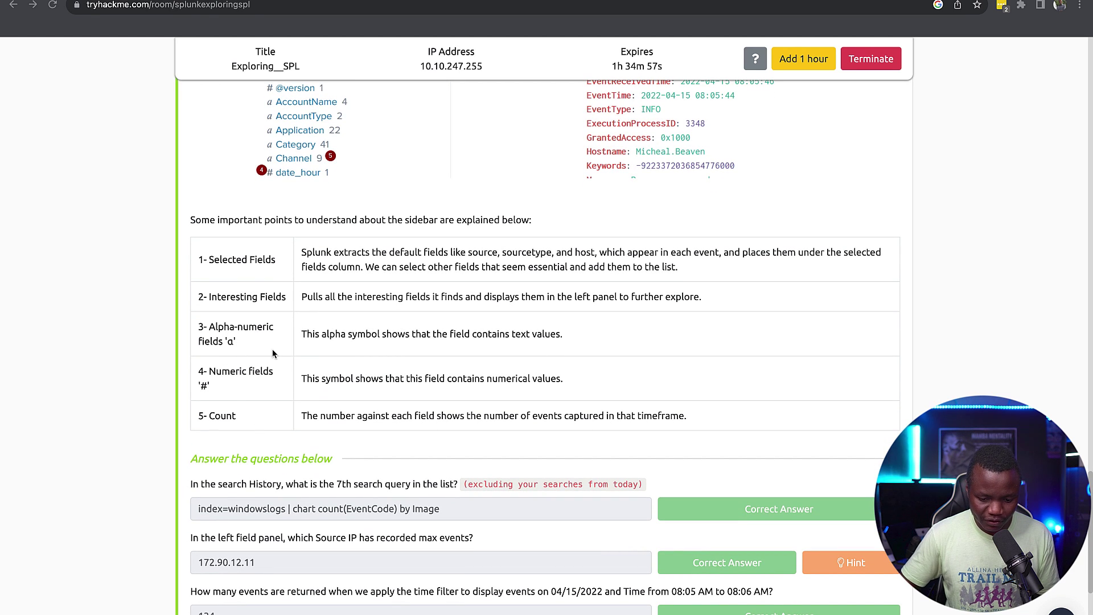
scroll(318, 401, "down", 3)
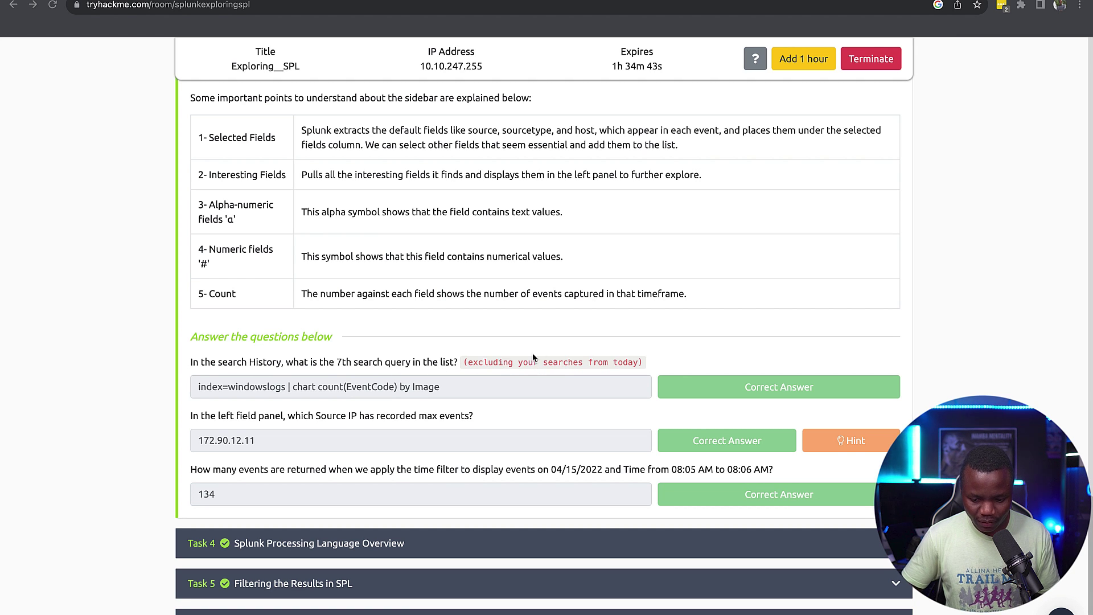
key("ctrl+Tab")
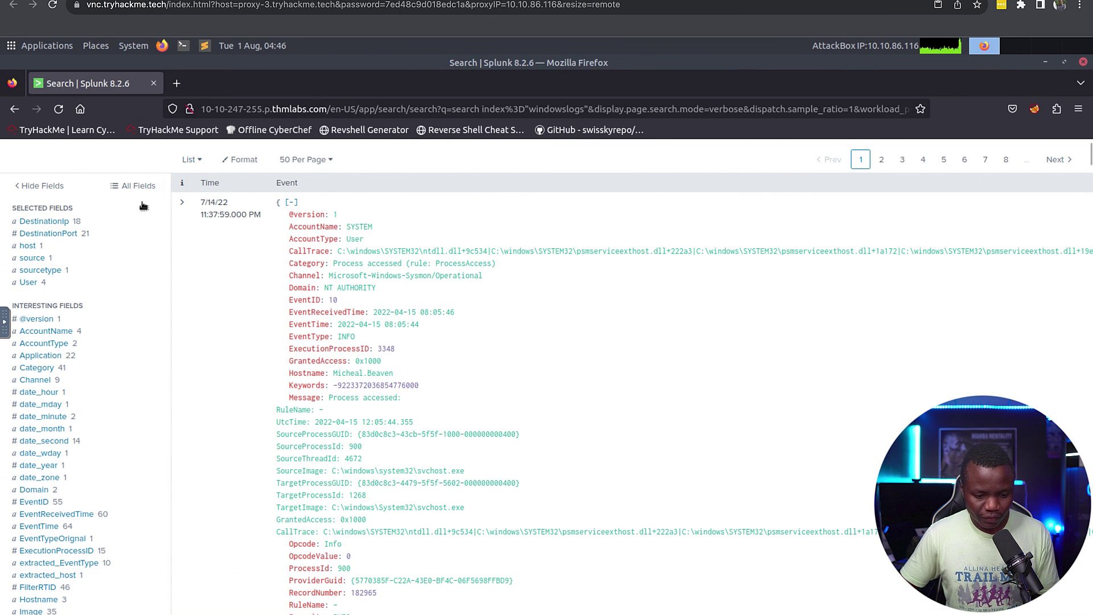
Step: Reopen Search & Reporting and show the Search History at 50 entries per page
scroll(308, 207, "up", 4)
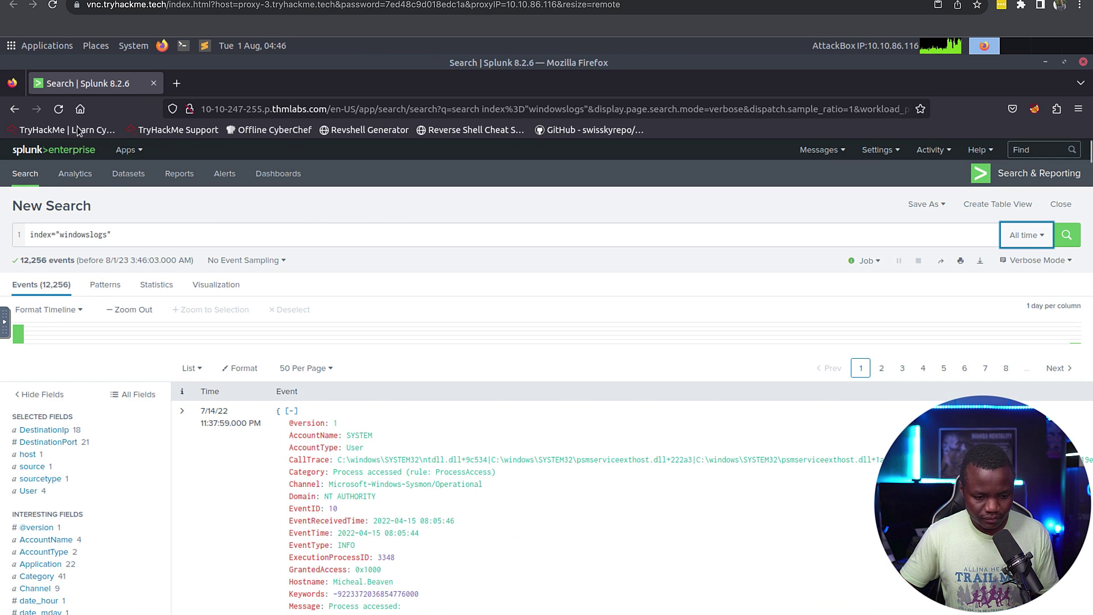
left_click(68, 149)
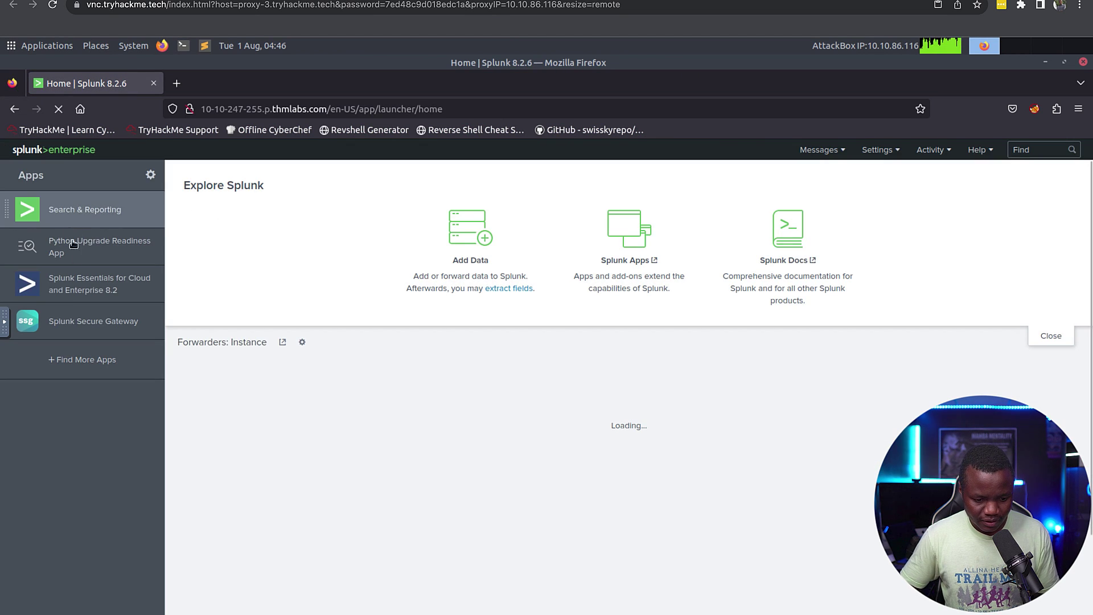
left_click(70, 213)
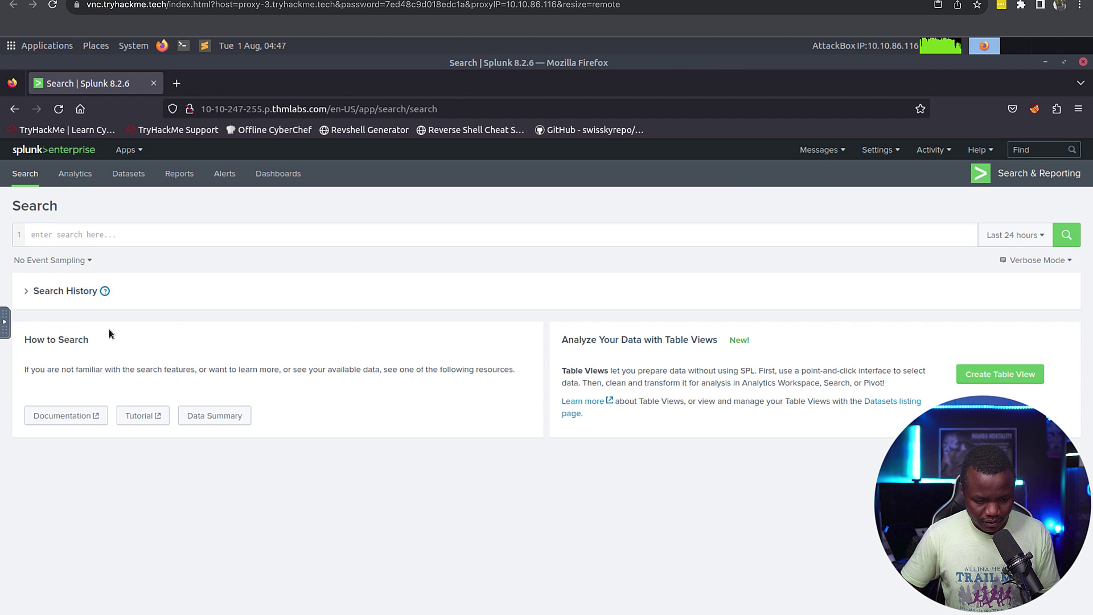
left_click(25, 292)
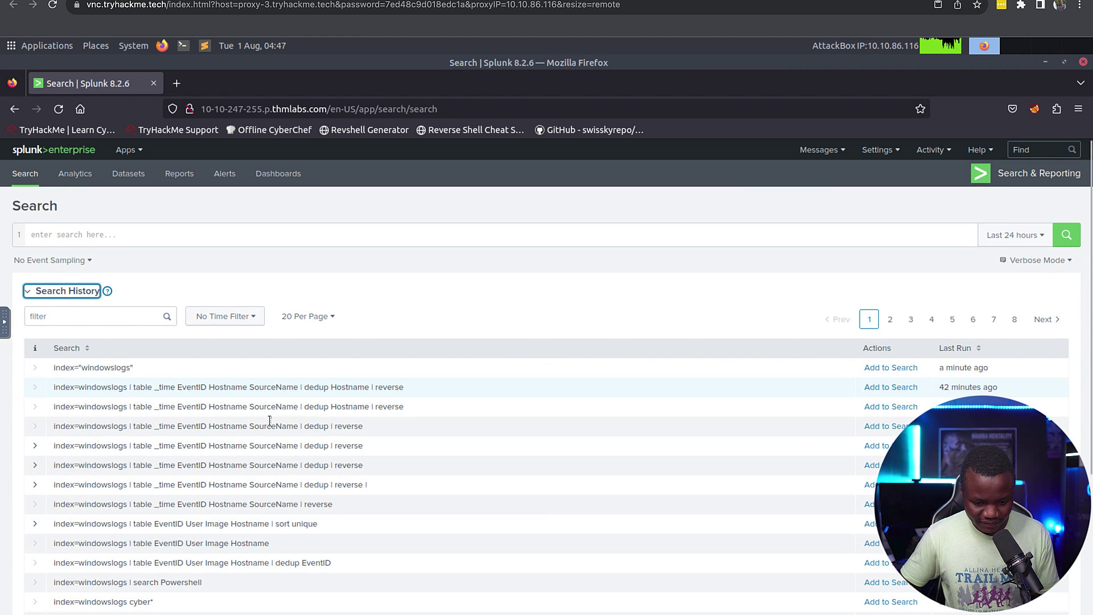
left_click(336, 318)
left_click(308, 377)
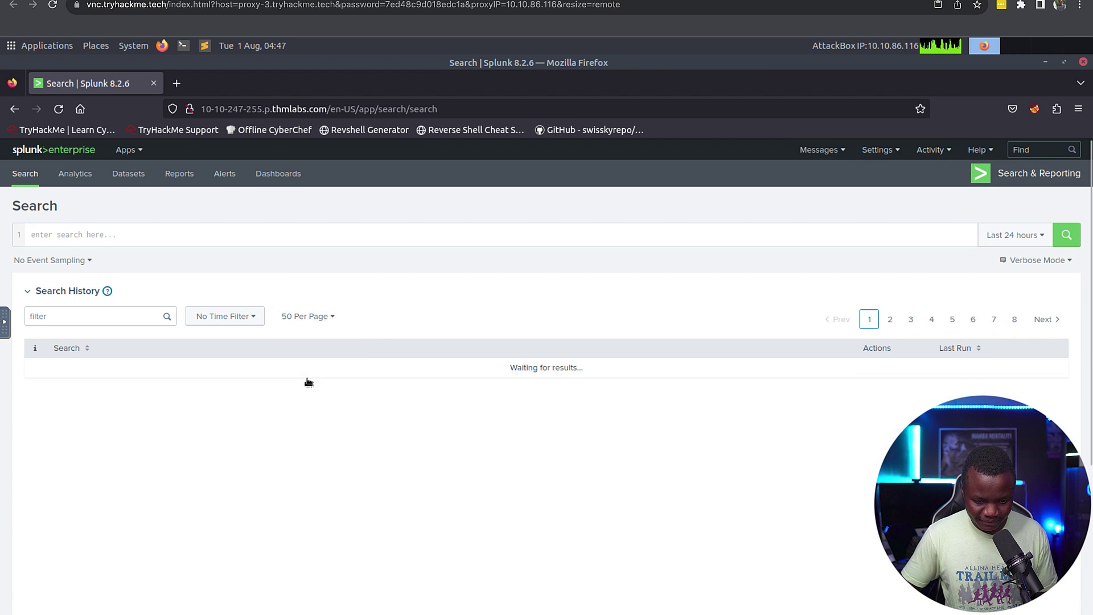
scroll(307, 380, "down", 8)
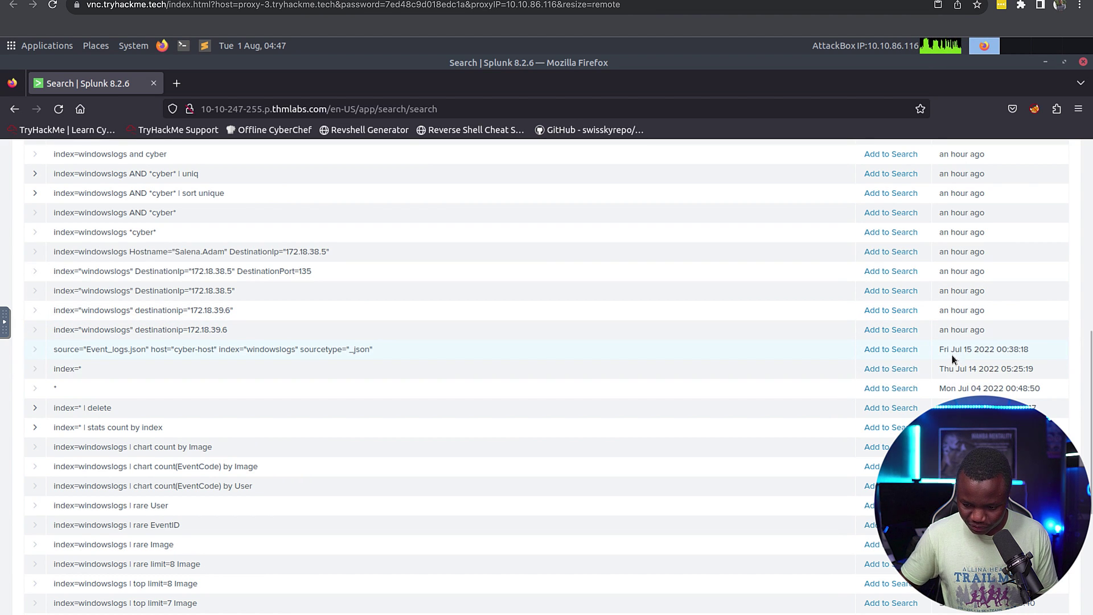
Step: Select and copy the older query index=windowslogs | chart count(EventCode) by Image
left_click(210, 449)
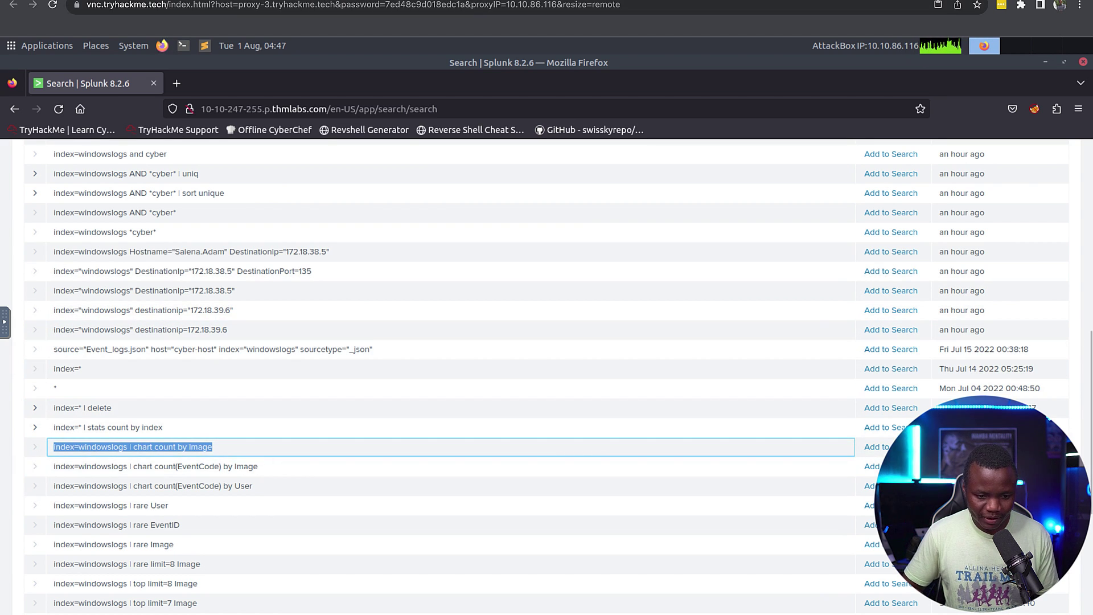
key("ctrl+Right")
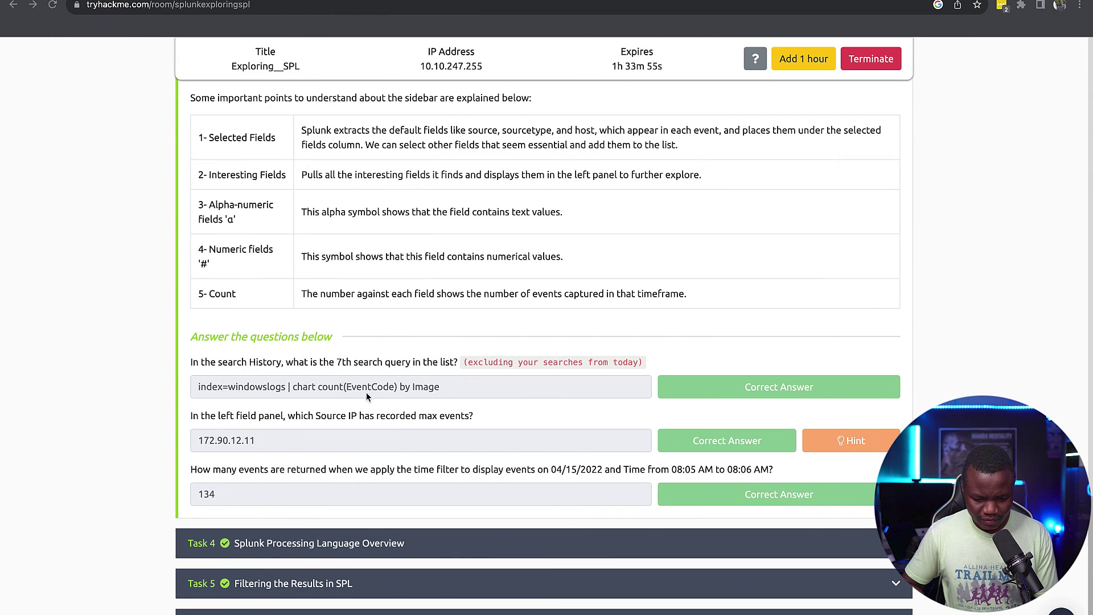
key("ctrl+Left")
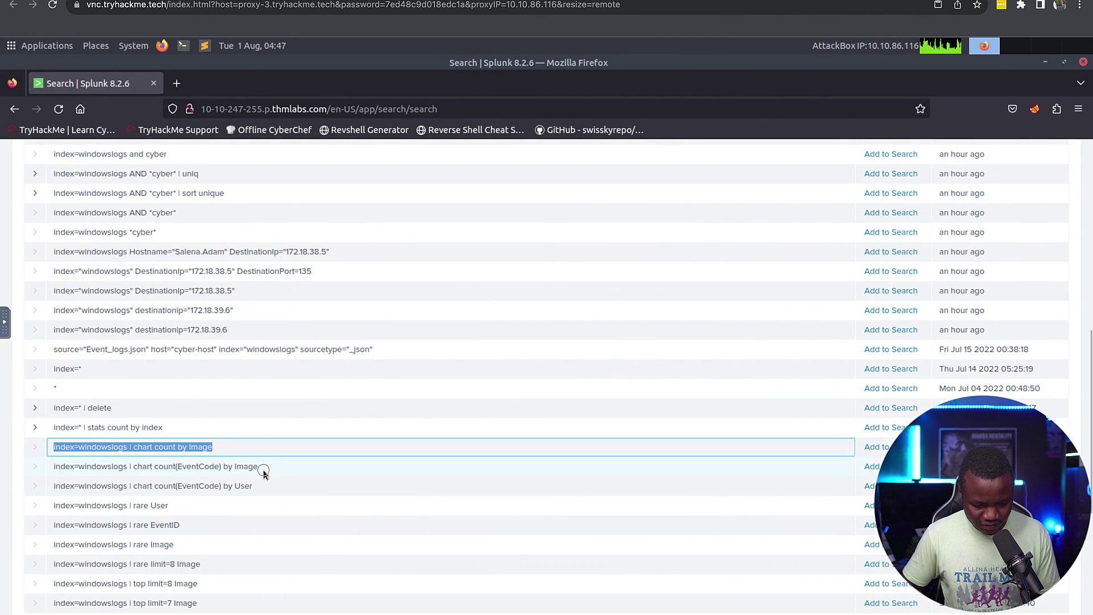
left_click_drag(259, 467, 54, 462)
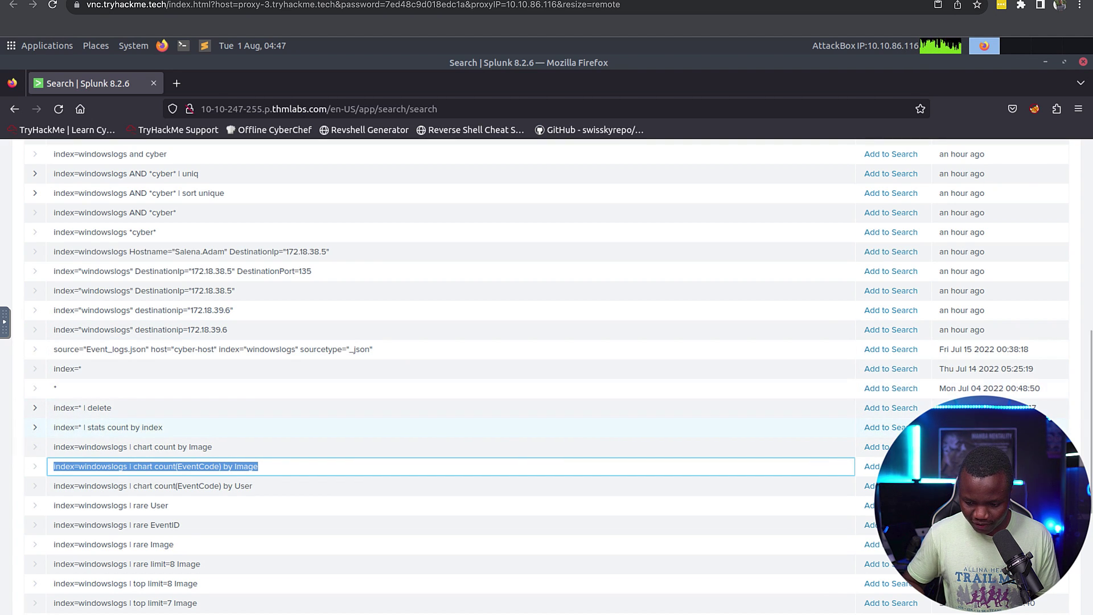
right_click(202, 466)
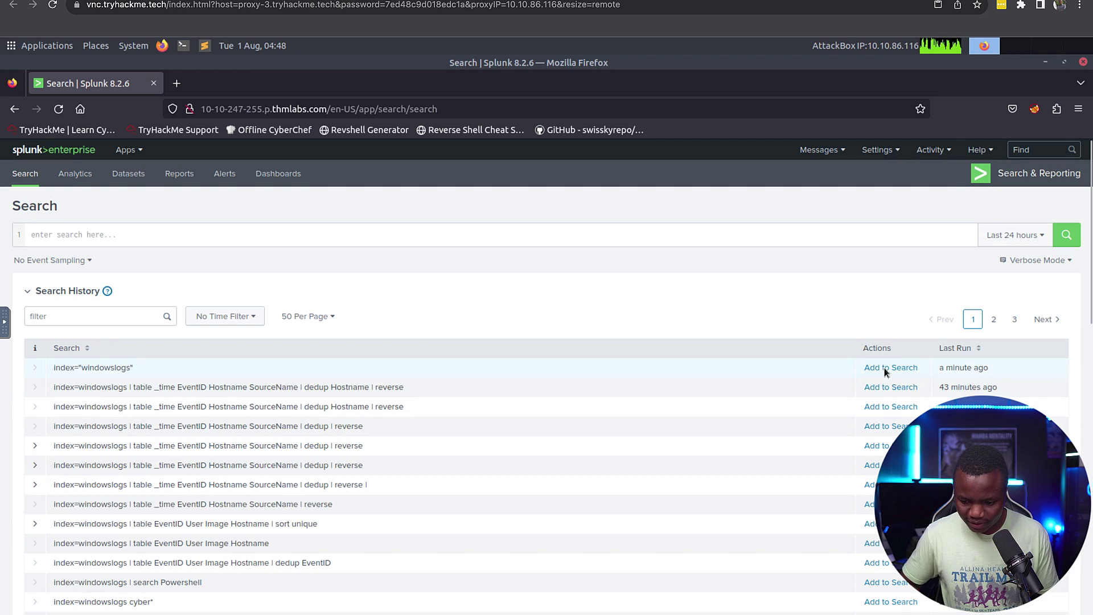
Step: Rerun the index="windowslogs" search from history over All time
left_click(884, 368)
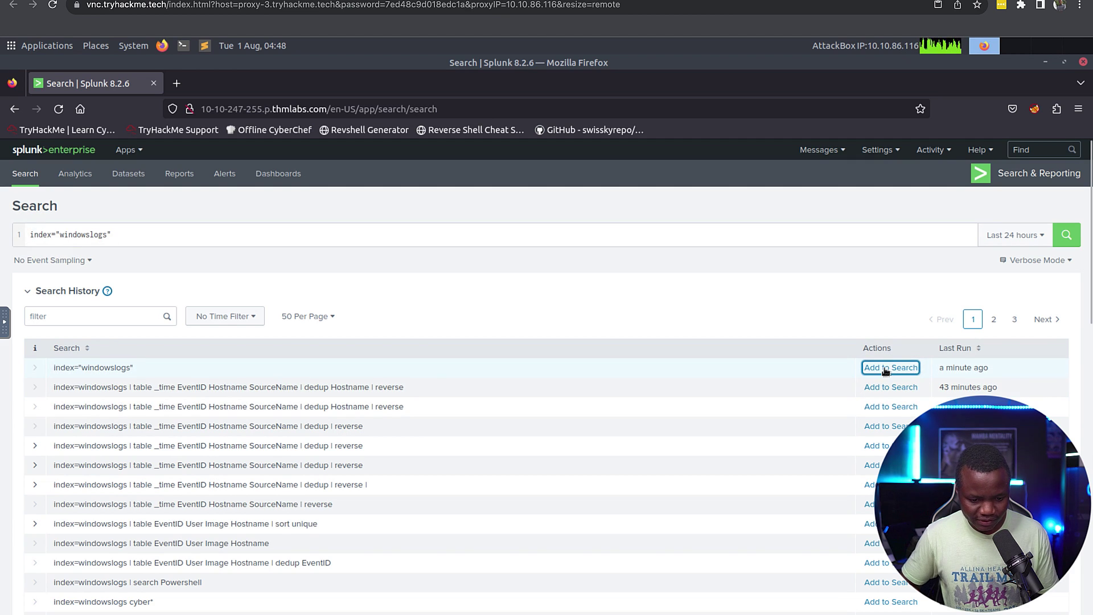
left_click(1043, 239)
left_click(975, 301)
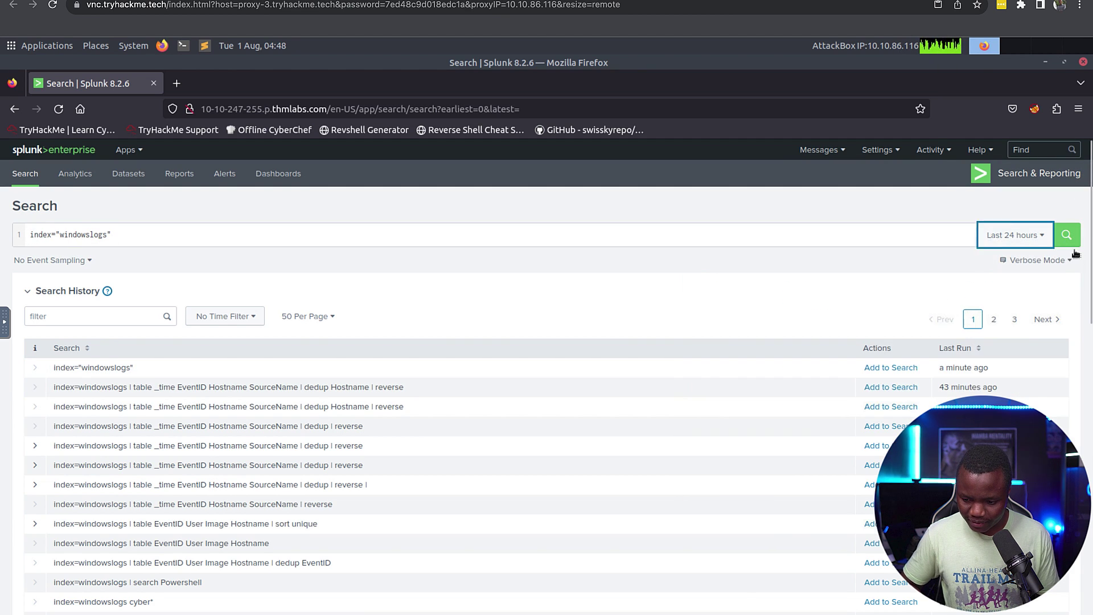
left_click(1063, 235)
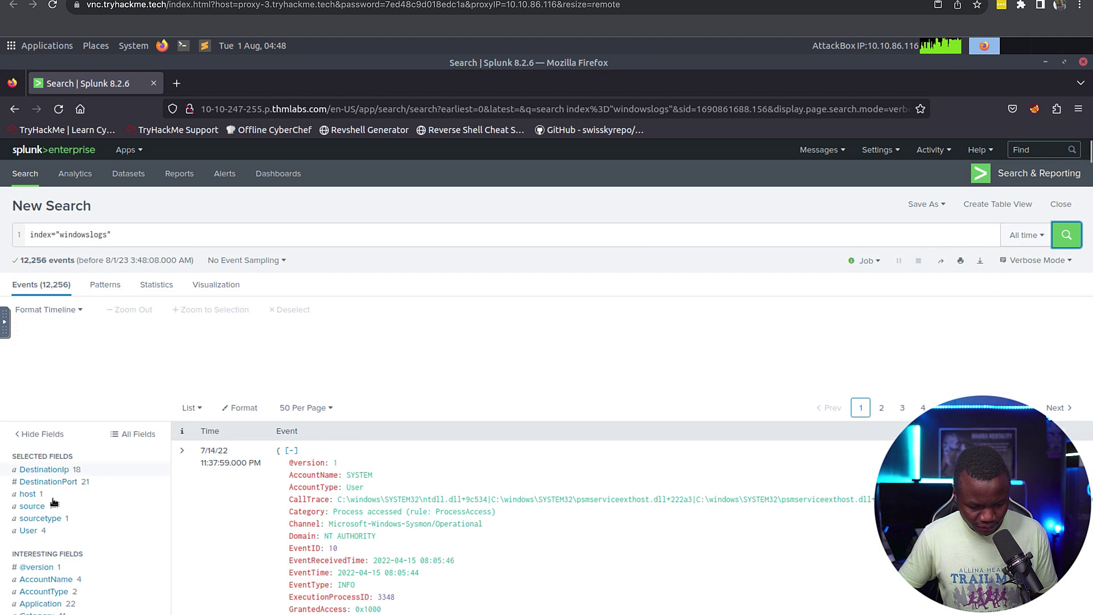
Step: Add SourceIp to the selected fields and copy its top value, 172.90.12.11
left_click(66, 494)
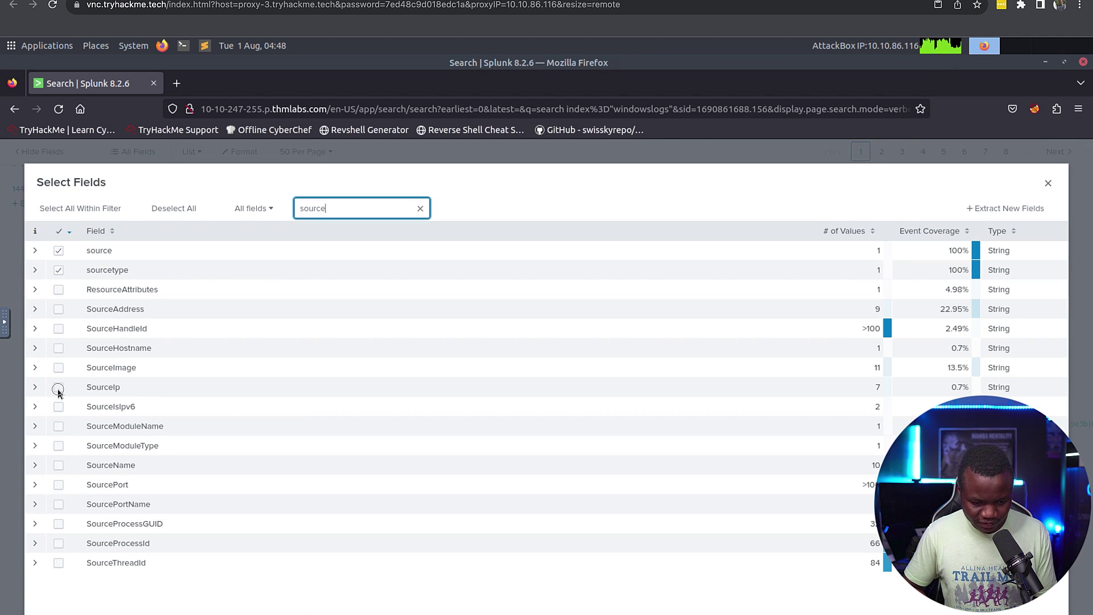
left_click(58, 389)
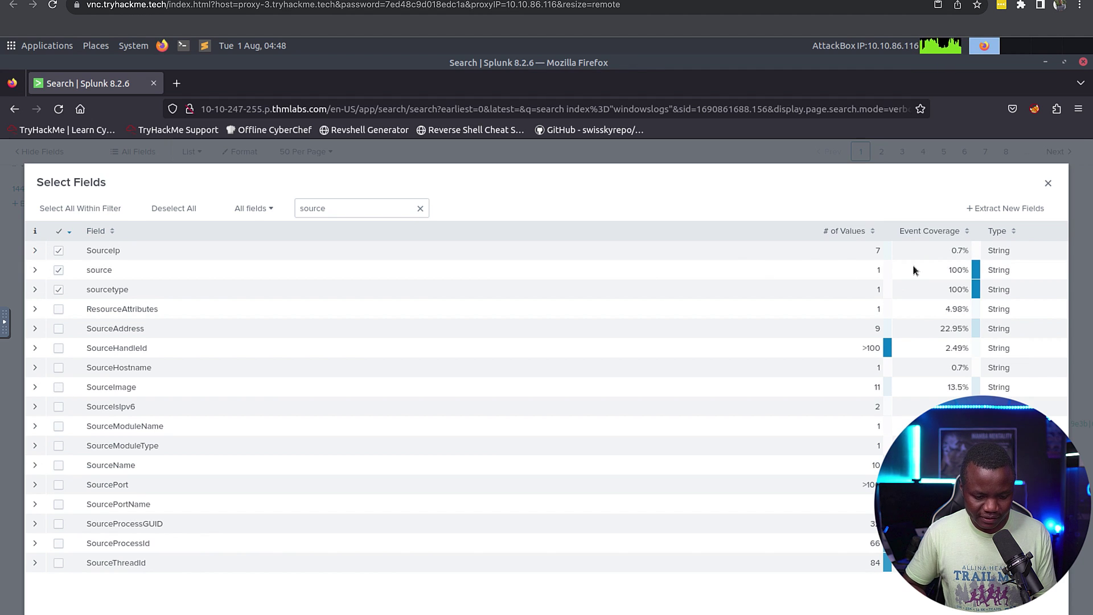
left_click(1048, 183)
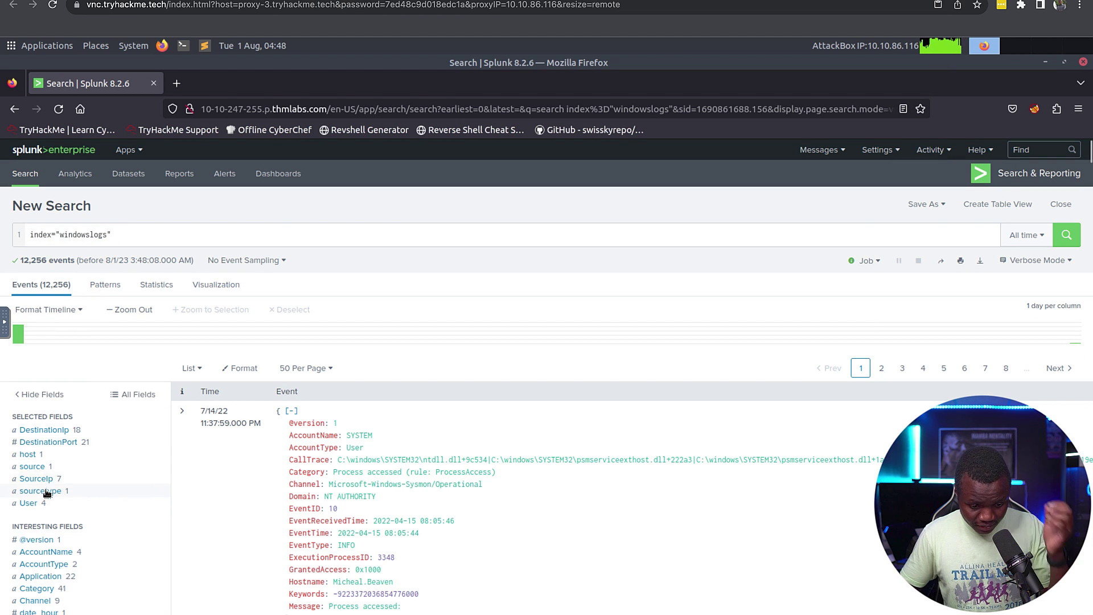
left_click(39, 479)
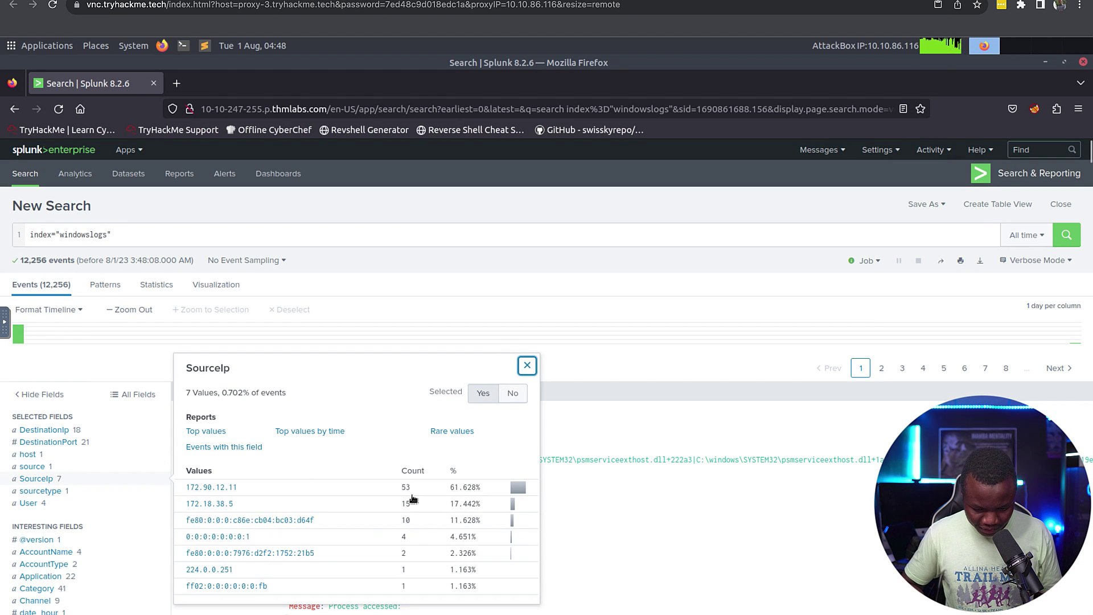
left_click_drag(244, 486, 185, 487)
right_click(215, 491)
Step: Confirm the room accepted 172.90.12.11 as the most frequent source IP
left_click(250, 402)
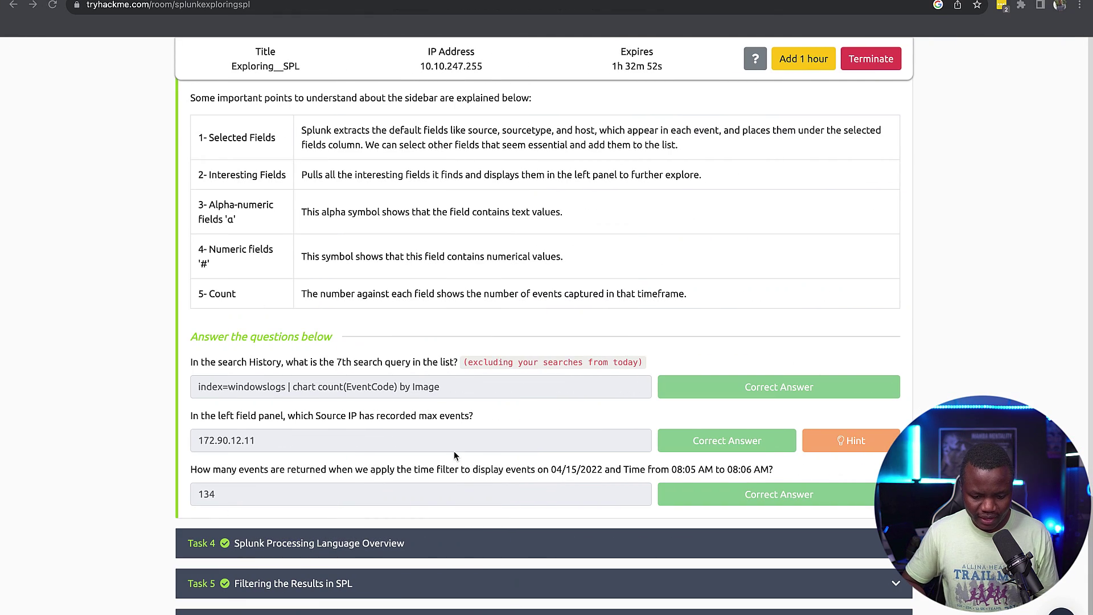
left_click_drag(275, 444, 185, 442)
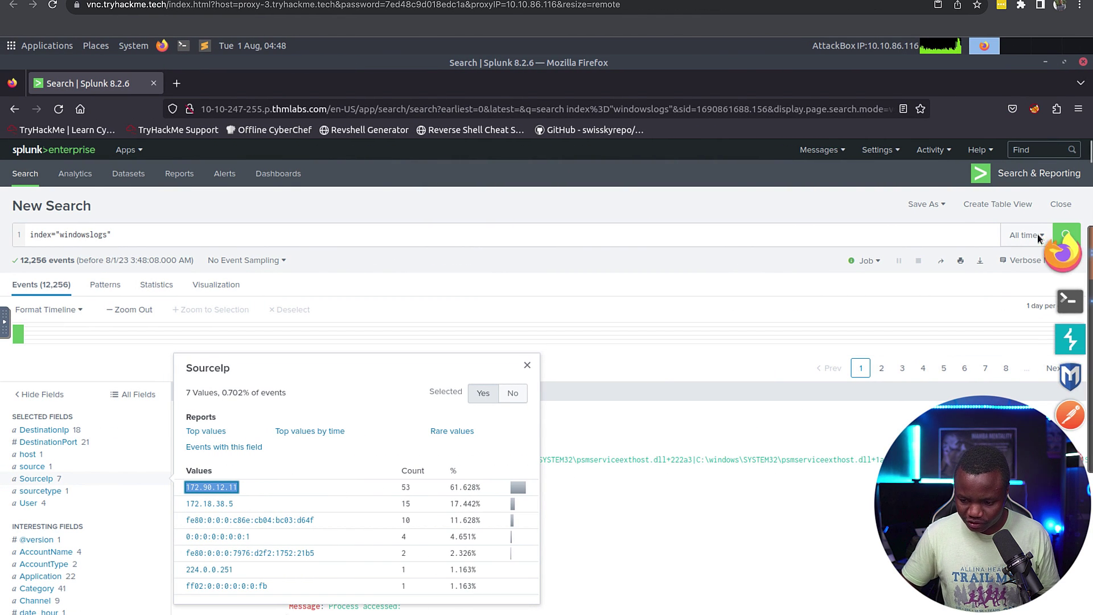
Step: Choose a Between date-and-time range with start date 04/15/2022
left_click(1041, 239)
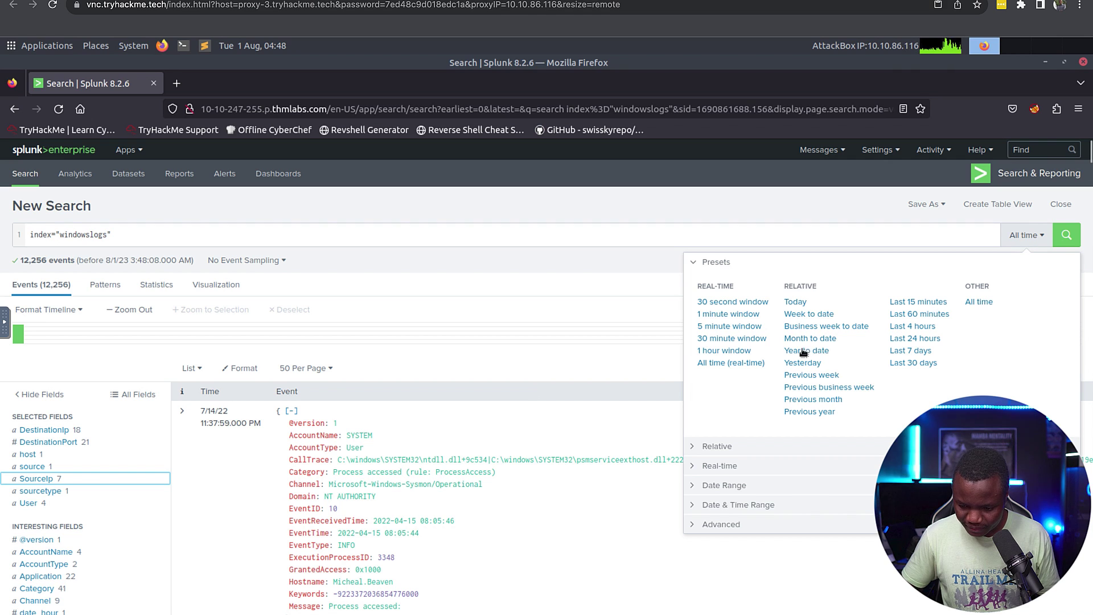
left_click(694, 505)
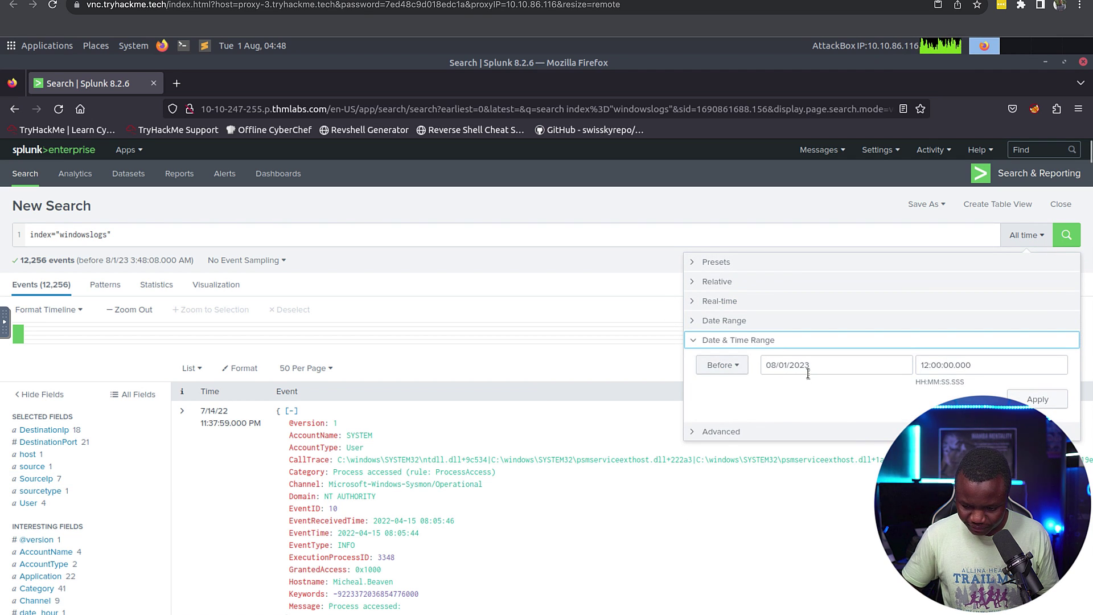
left_click(731, 365)
left_click(714, 392)
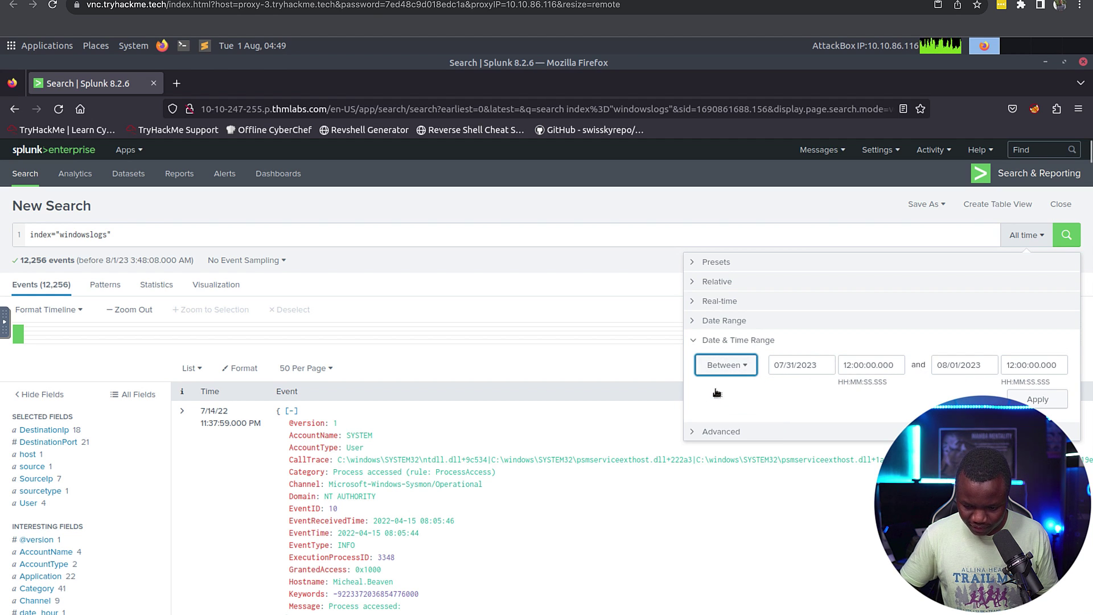
left_click(797, 368)
left_click(907, 388)
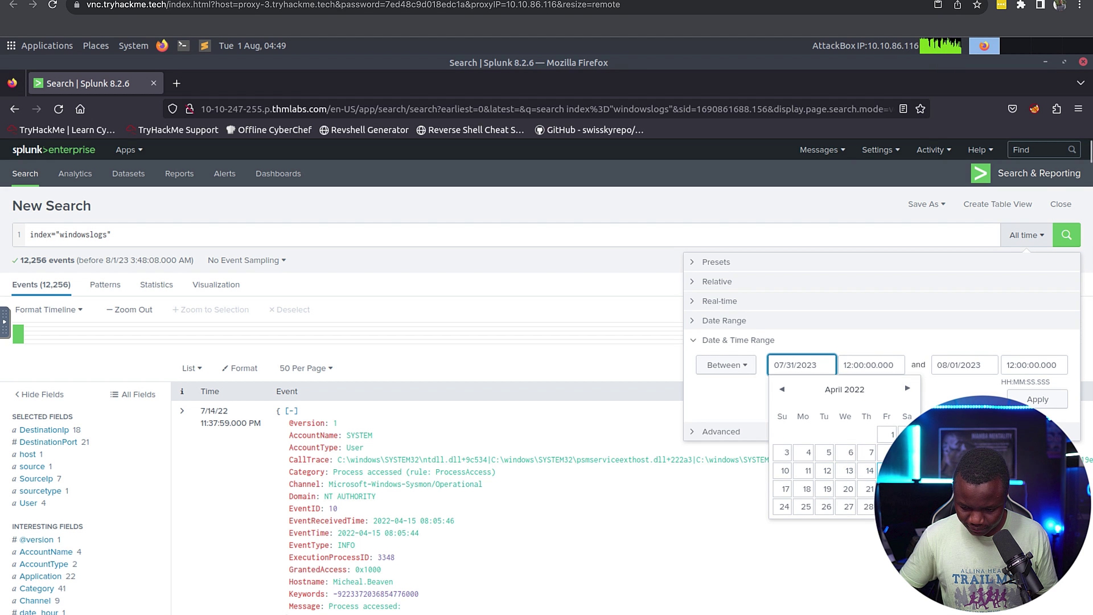
left_click(887, 471)
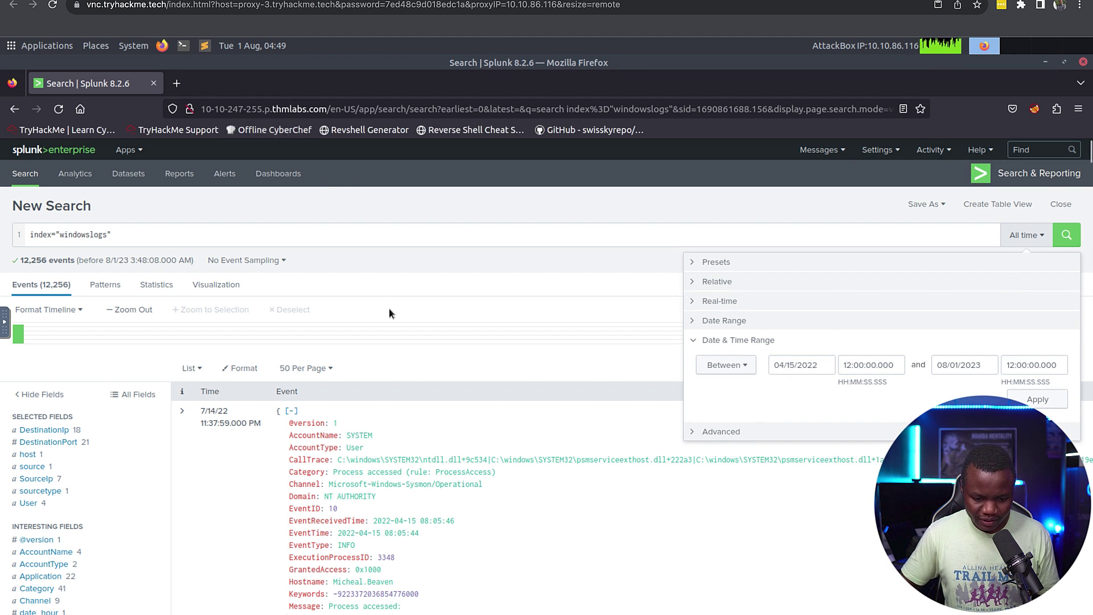
key("ctrl+Left")
key("ctrl+Right")
key("ctrl+Right")
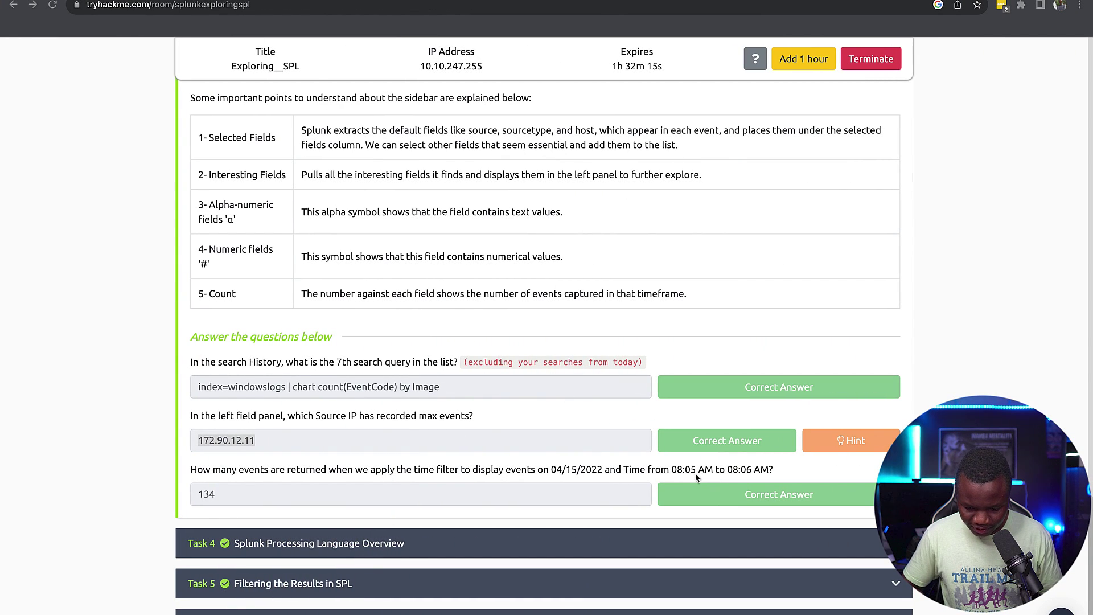
key("ctrl+Left")
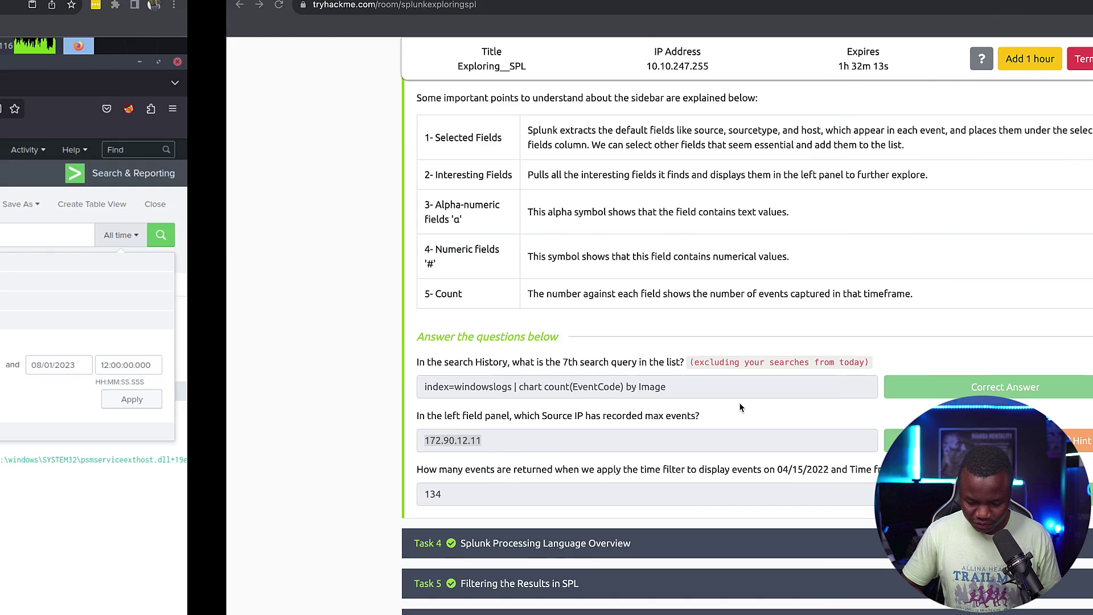
Step: Set the range to 04/15/2022 08:05–08:06, apply it, and rerun the search
double_click(849, 365)
type("08:00:0.000")
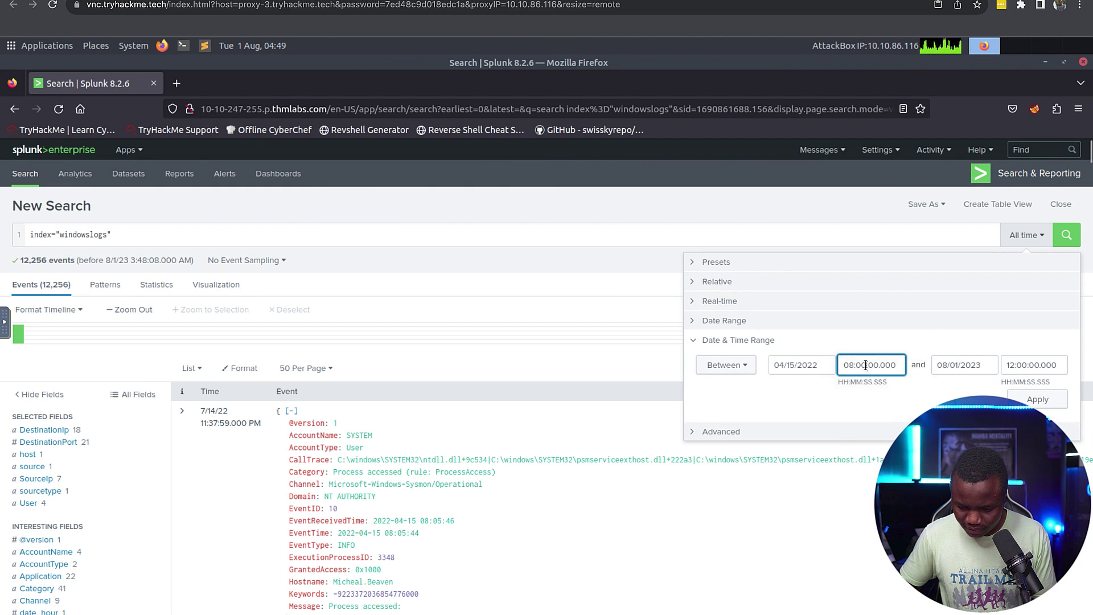
double_click(866, 365)
type("05")
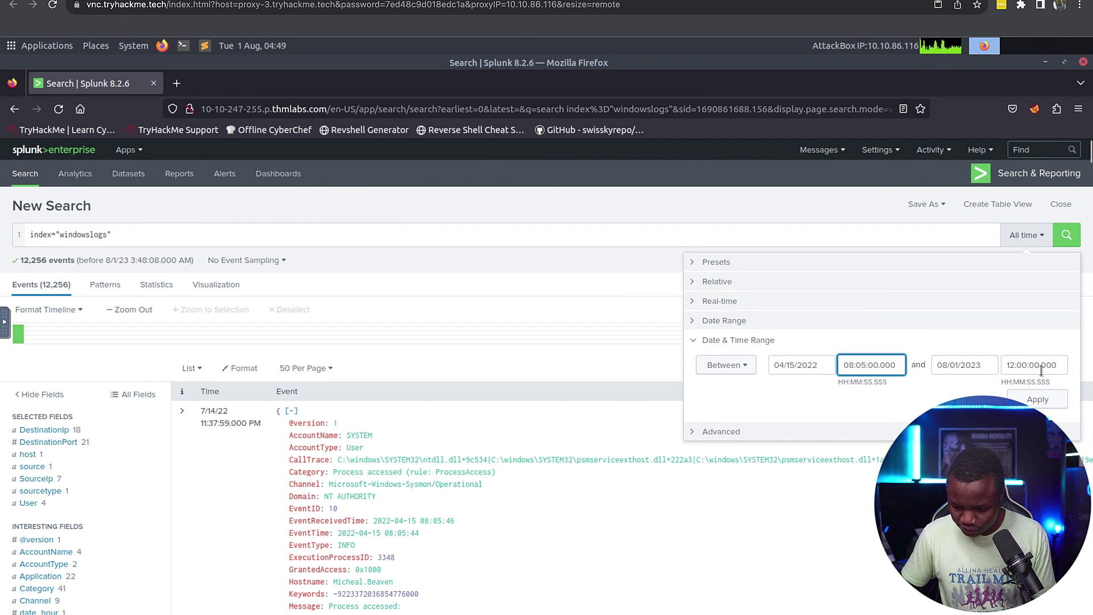
left_click(960, 366)
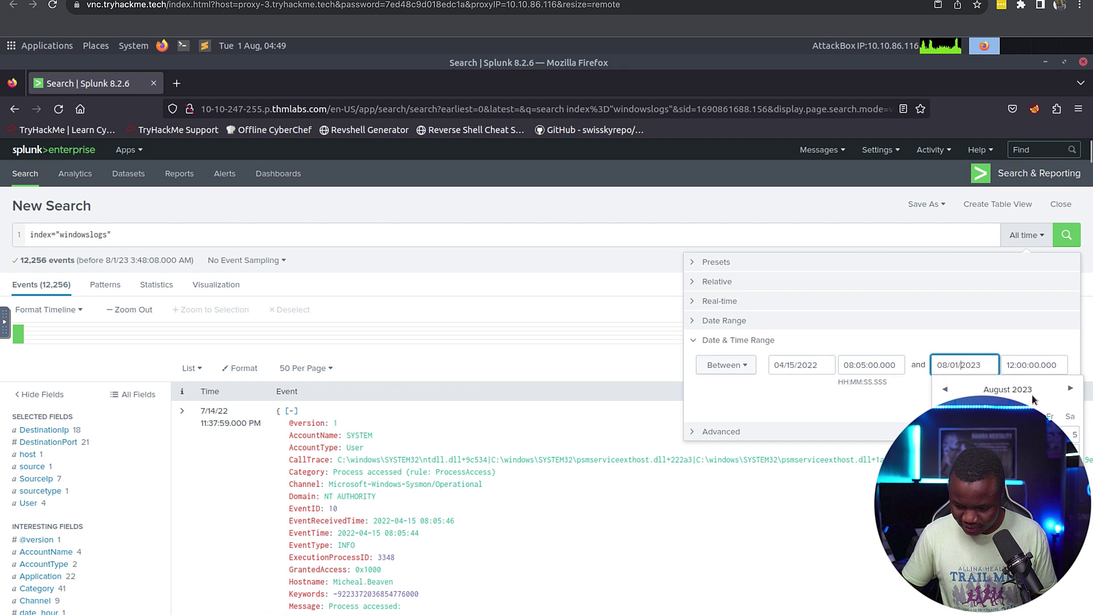
left_click(945, 391)
type("04/15/2022")
left_click(1011, 365)
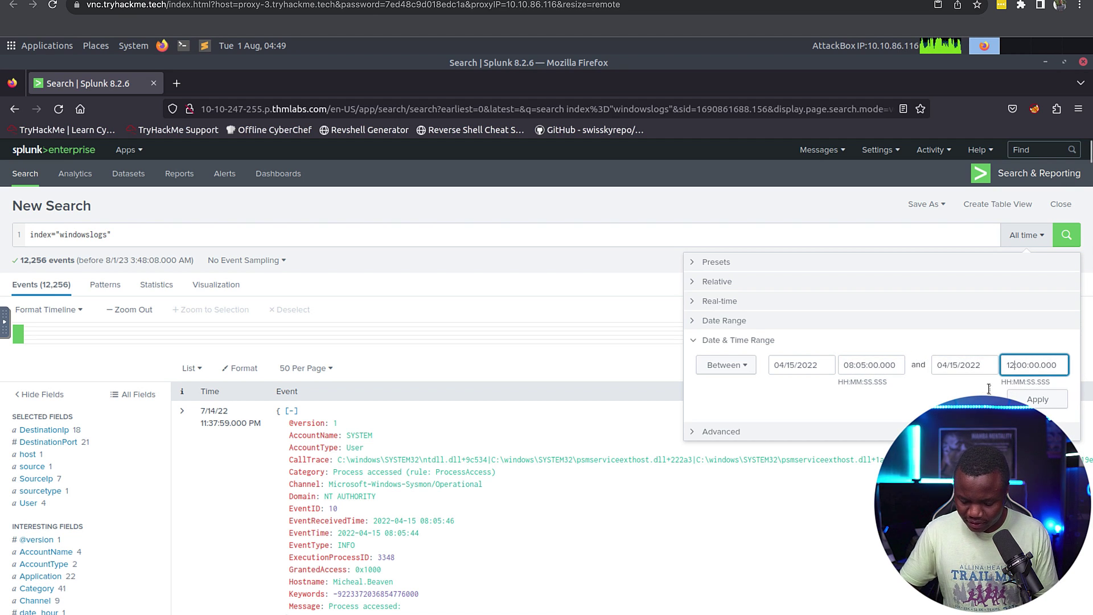
key("BackSpace")
key("BackSpace")
type("08")
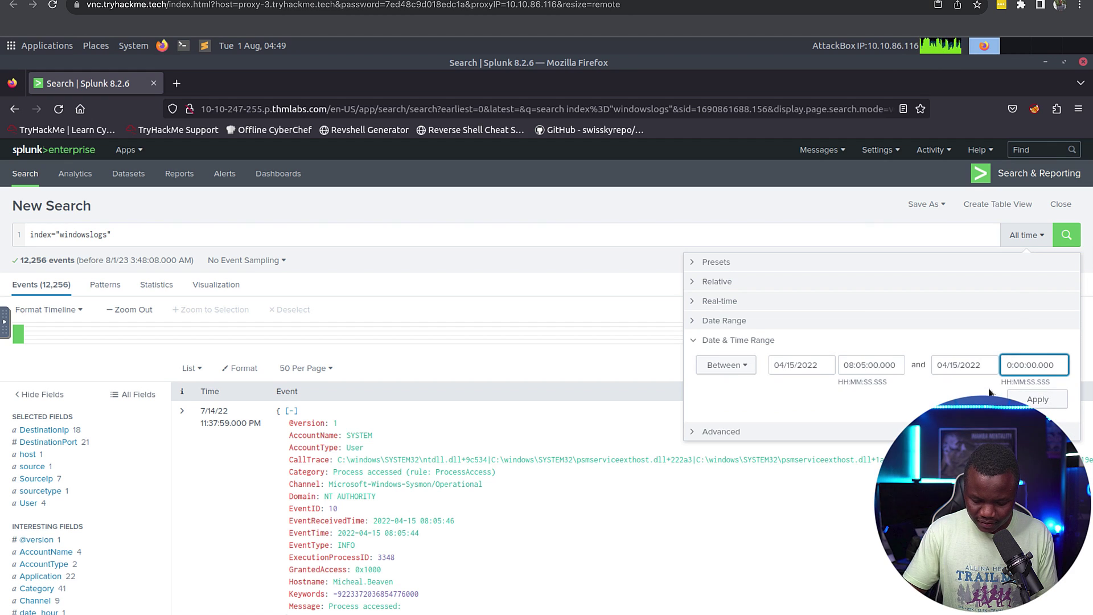
left_click(1027, 366)
key("BackSpace")
type("6")
left_click(1037, 399)
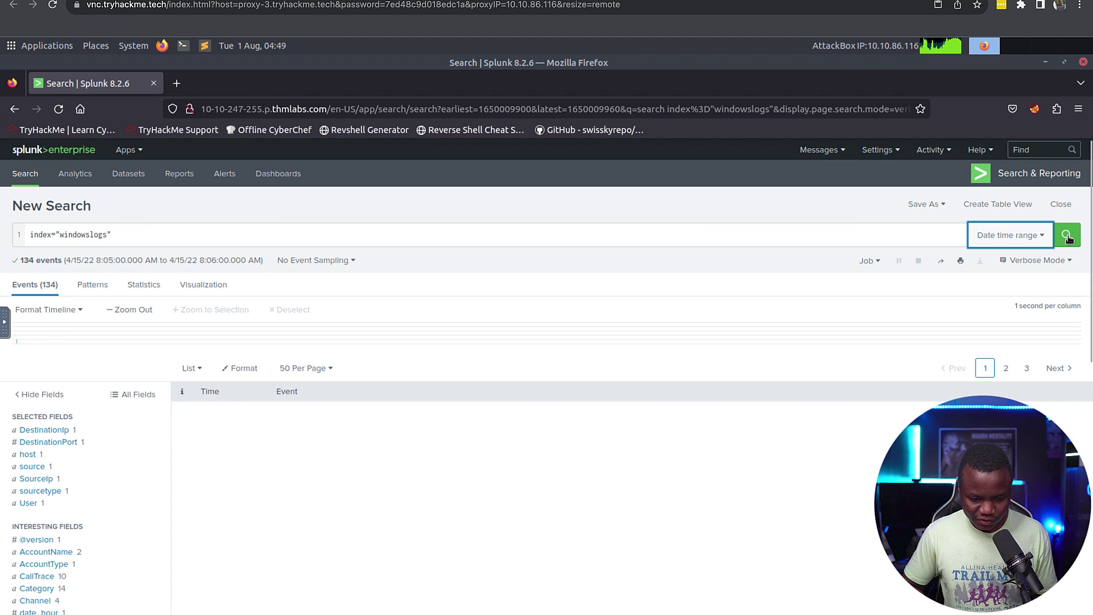
left_click(1068, 238)
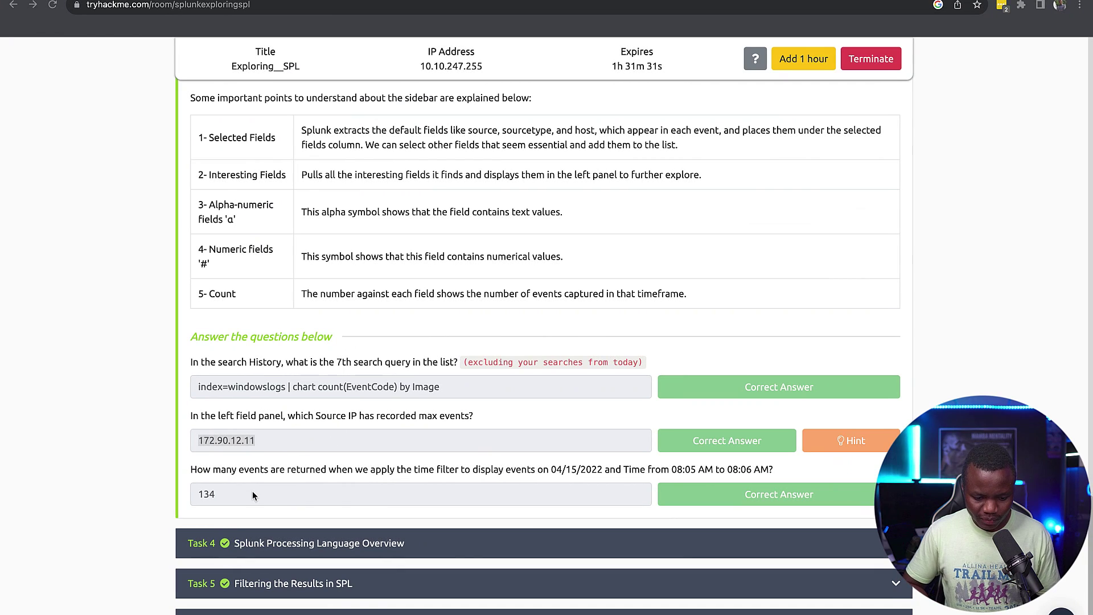
Step: Expand Task 4 and read its Search Field, Boolean and Wild Card operator sections down to the questions
left_click_drag(253, 495, 186, 497)
scroll(312, 441, "down", 3)
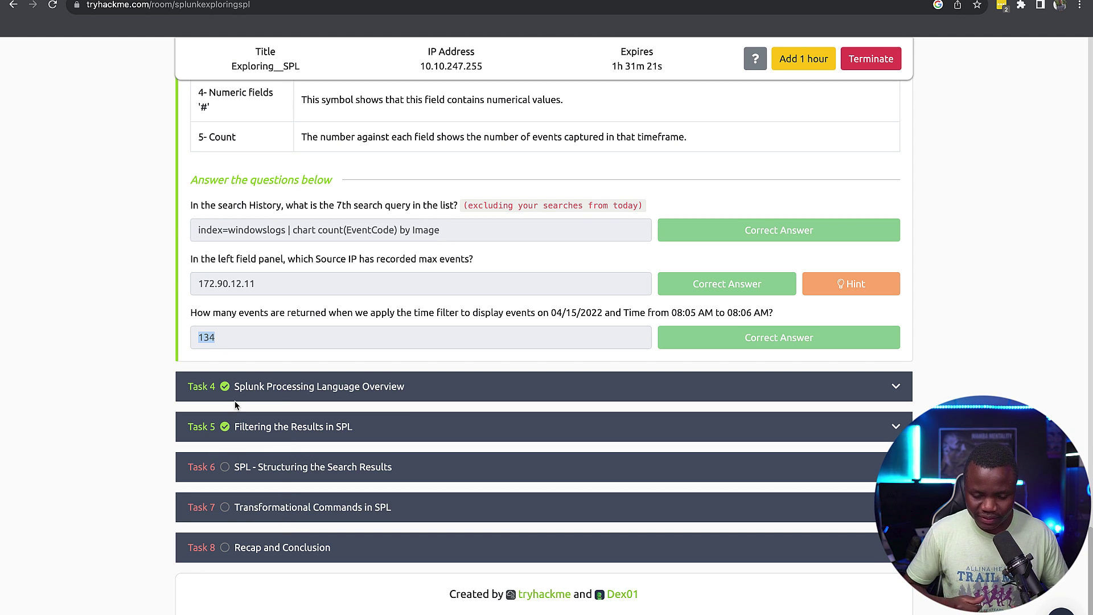
left_click(277, 393)
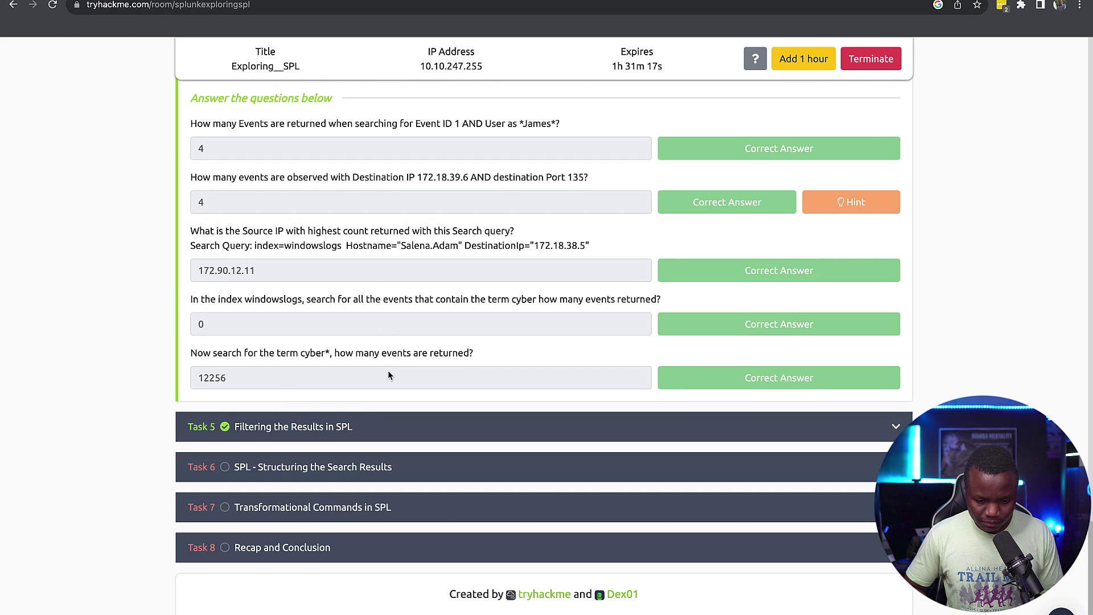
scroll(388, 370, "up", 7)
scroll(388, 371, "up", 4)
scroll(388, 371, "down", 2)
scroll(388, 374, "up", 19)
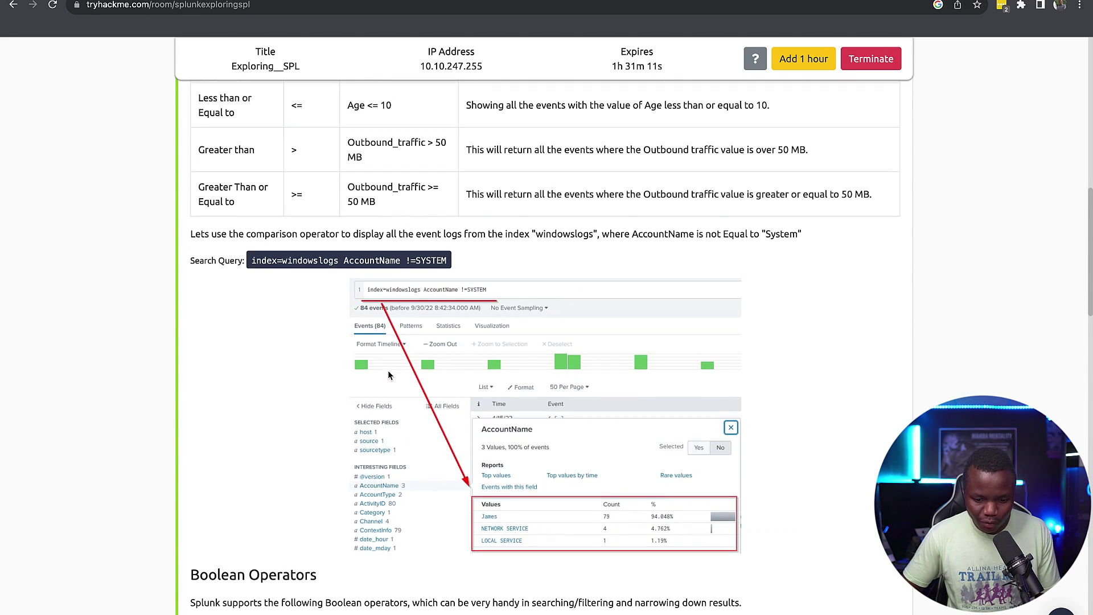
scroll(424, 298, "up", 5)
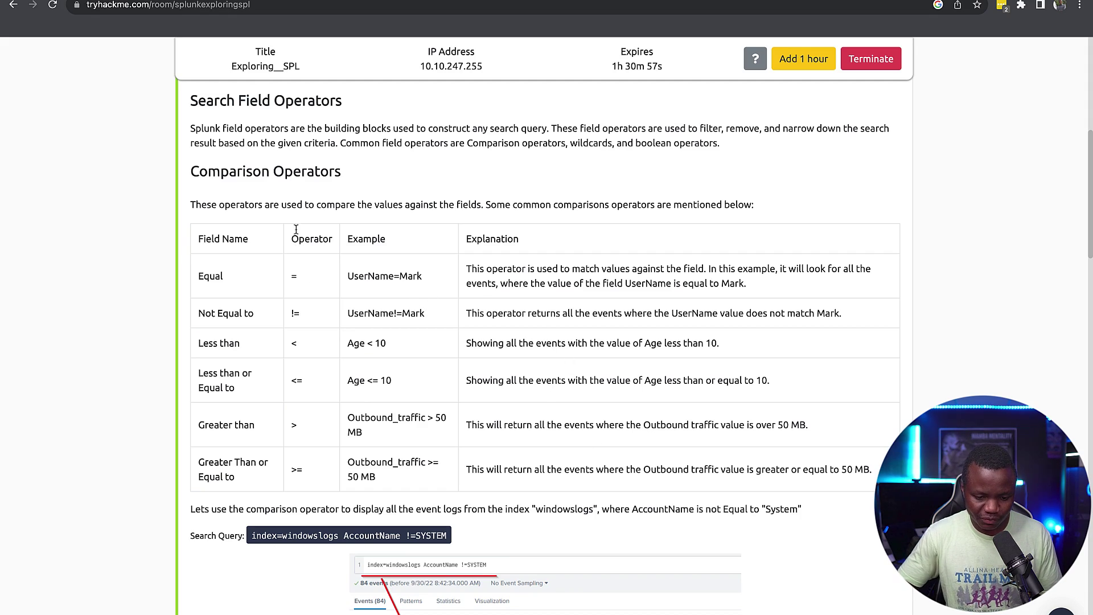
scroll(322, 392, "up", 4)
scroll(322, 392, "down", 5)
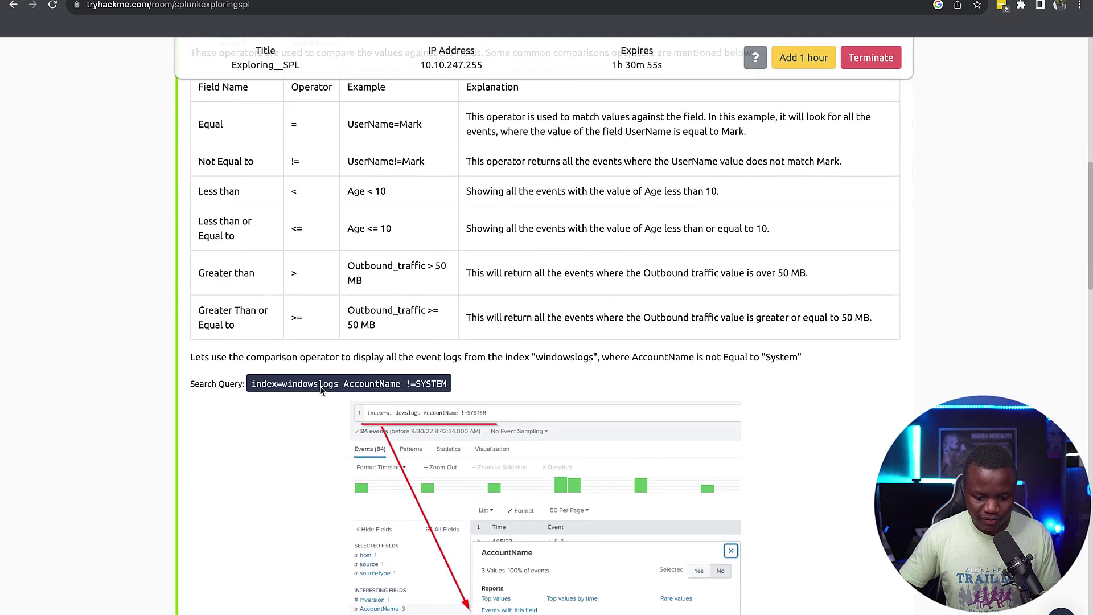
scroll(322, 392, "up", 4)
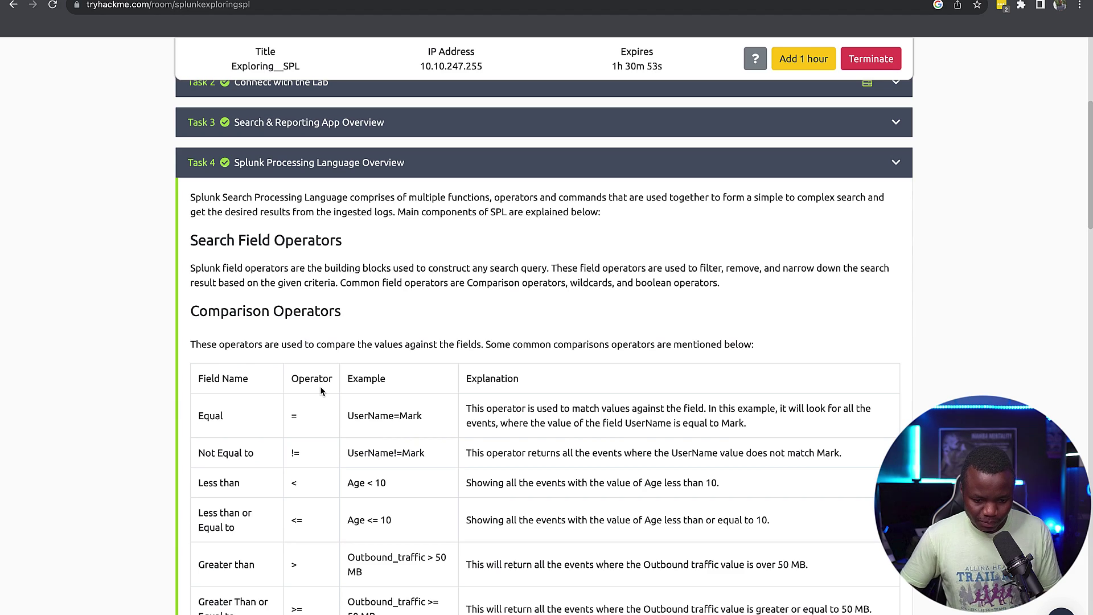
scroll(320, 391, "down", 8)
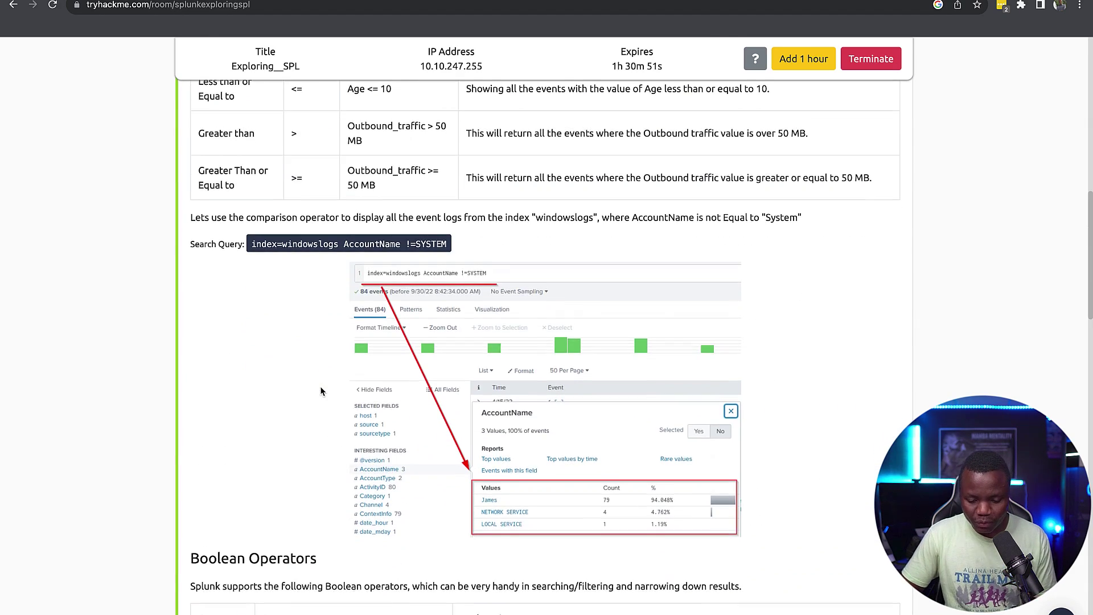
scroll(321, 391, "down", 4)
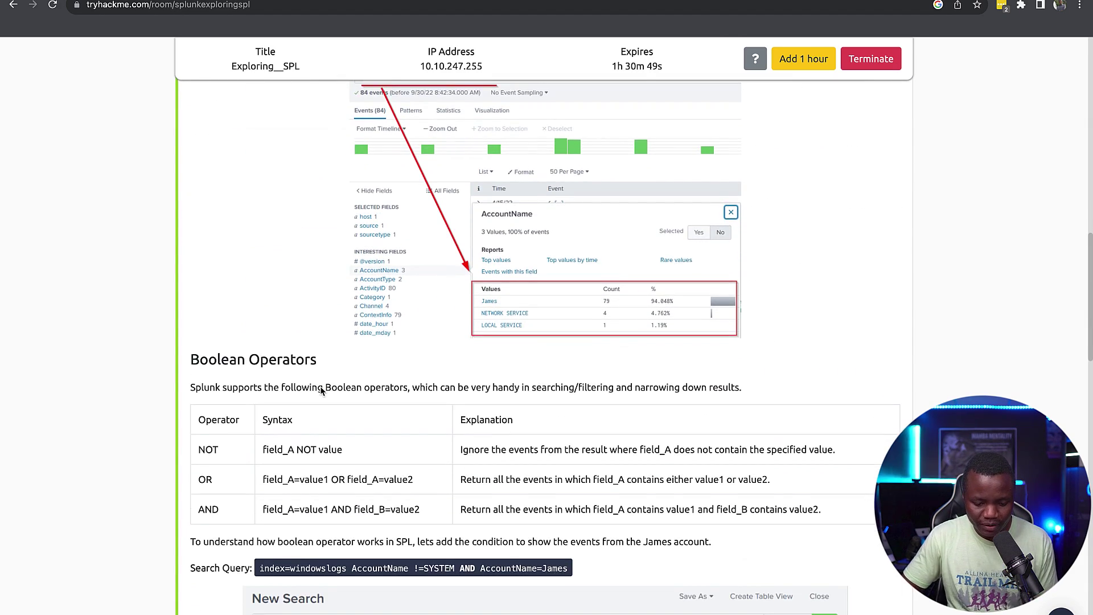
scroll(321, 390, "down", 1)
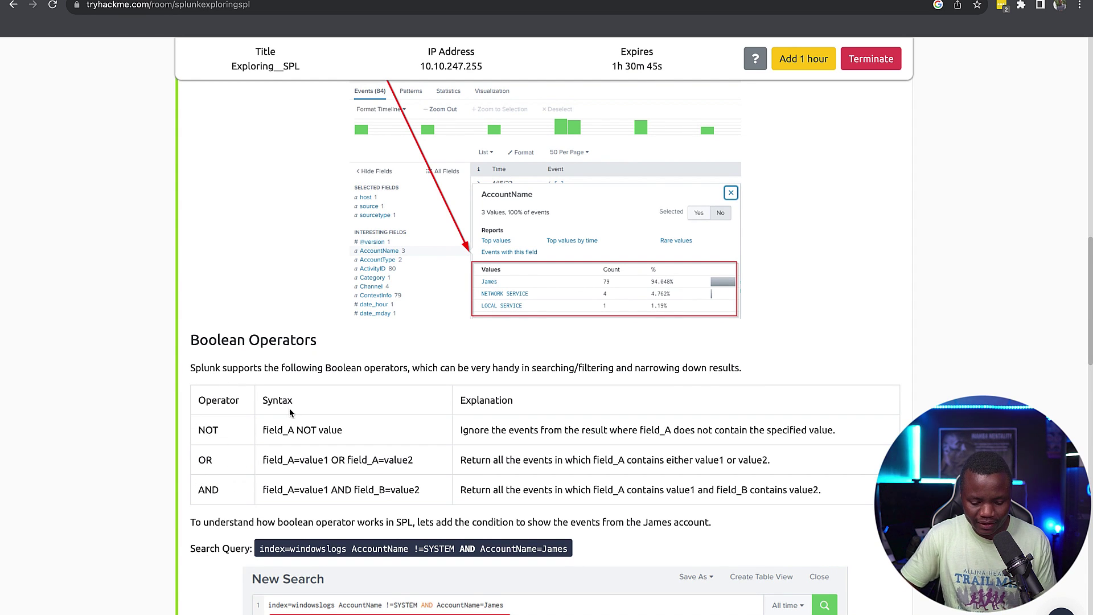
scroll(275, 350, "up", 9)
scroll(273, 353, "down", 17)
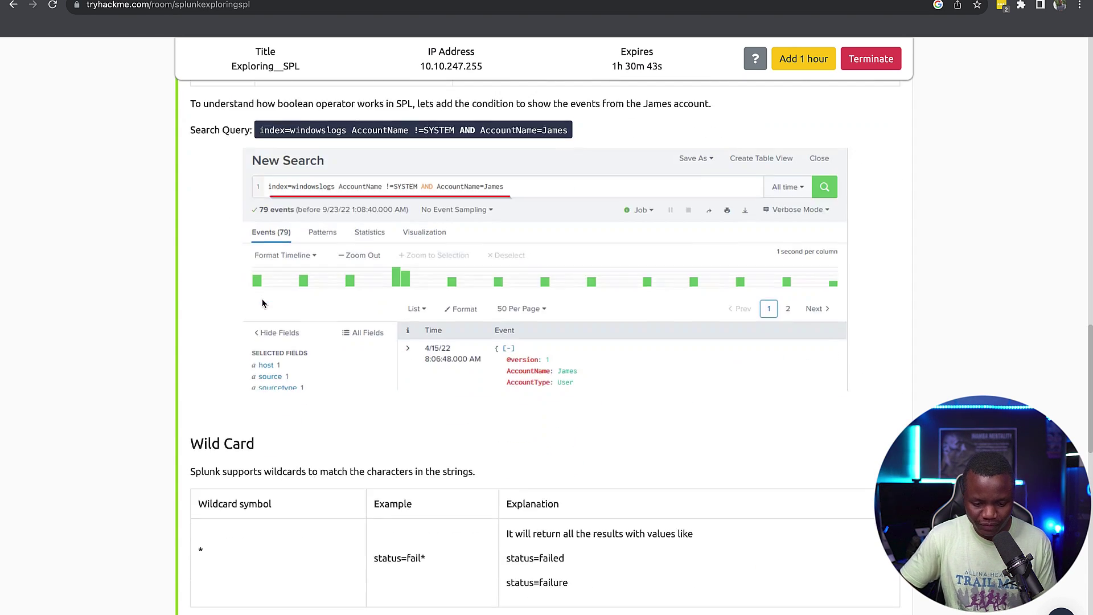
scroll(262, 301, "down", 7)
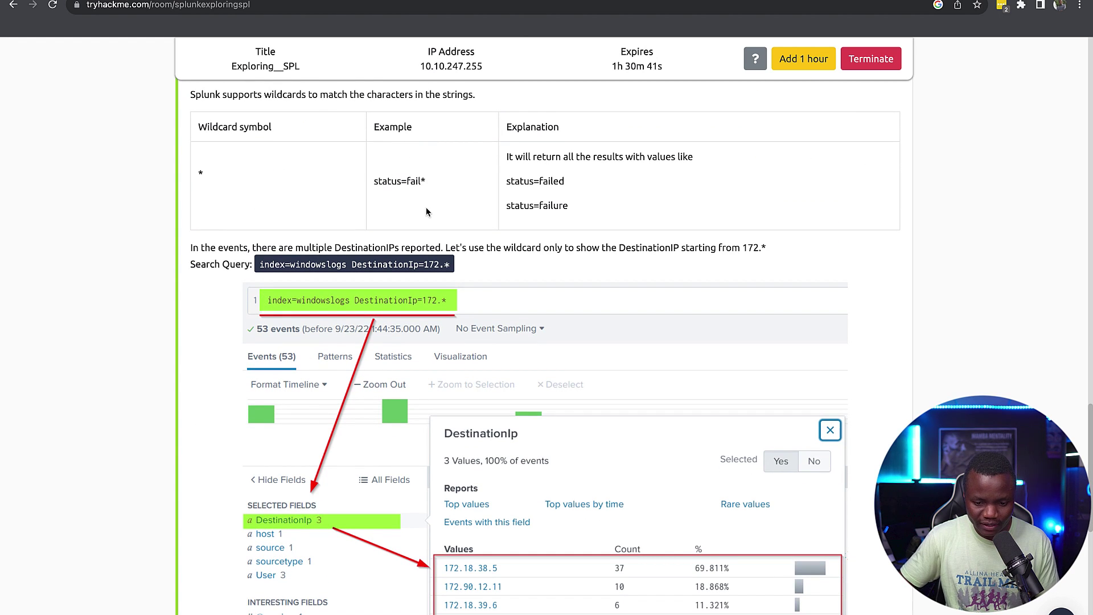
scroll(425, 207, "down", 6)
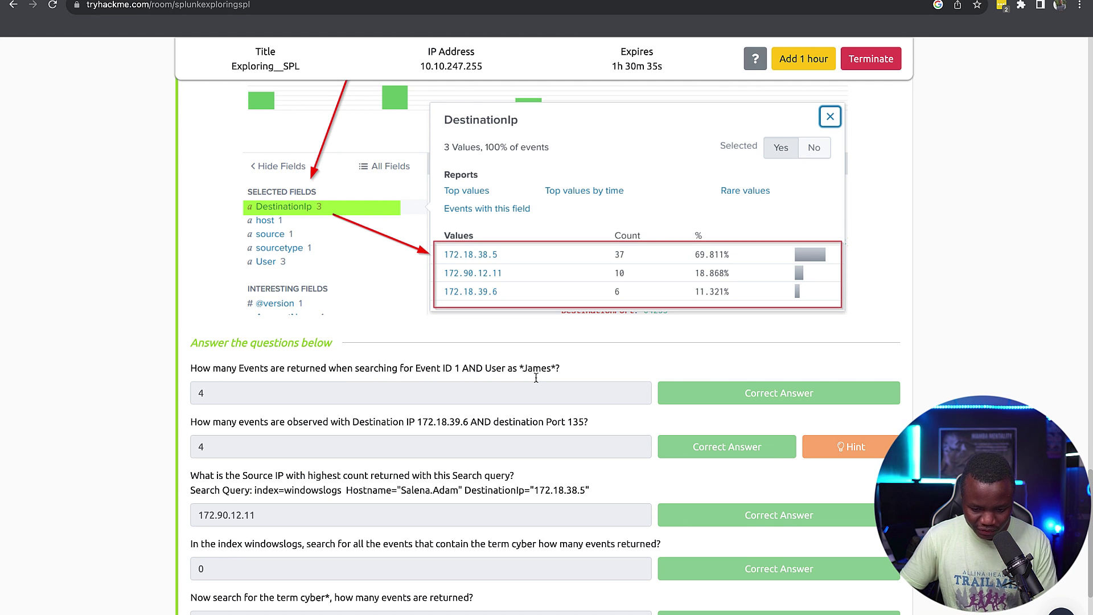
Step: Run the windowslogs search for Event ID 1
key("ctrl+Tab")
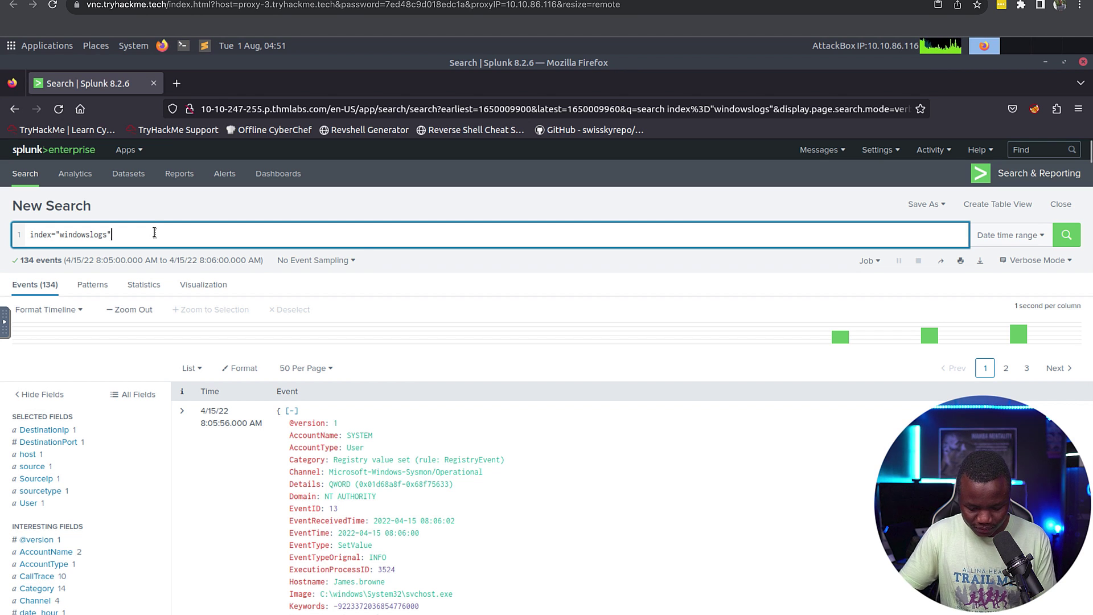
type("event")
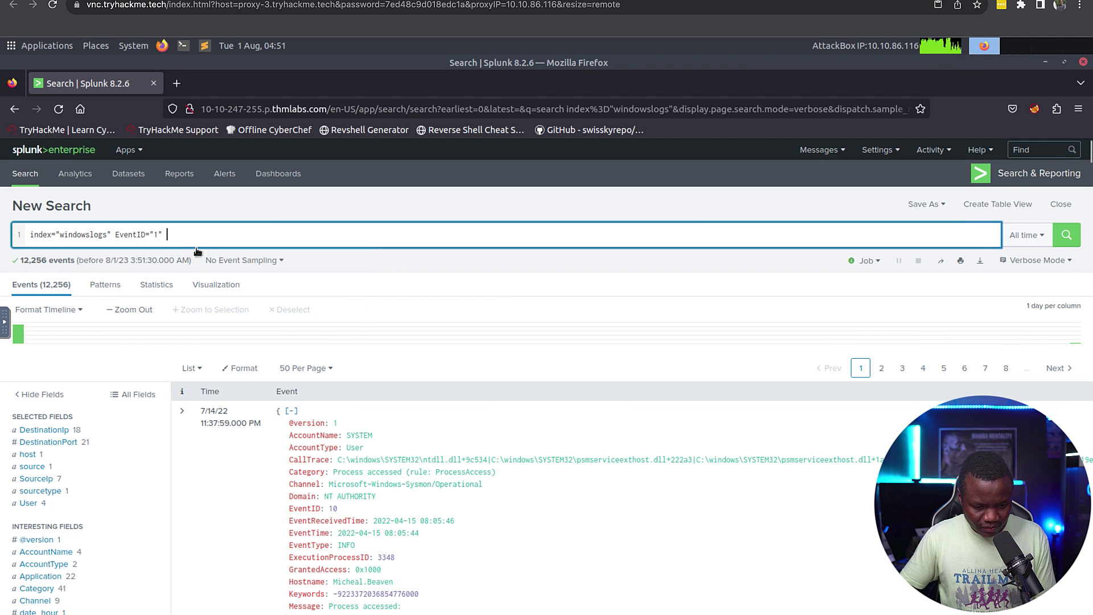
key("BackSpace")
key("Return")
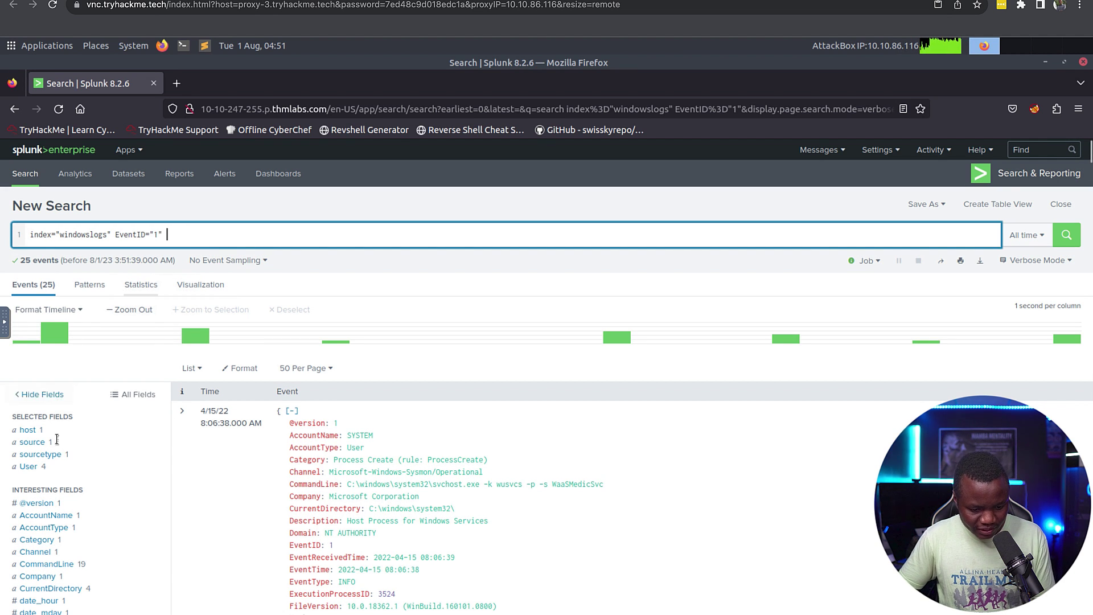
Step: Change the user filter to the wildcard *James* and rerun the search
key("ctrl+Right")
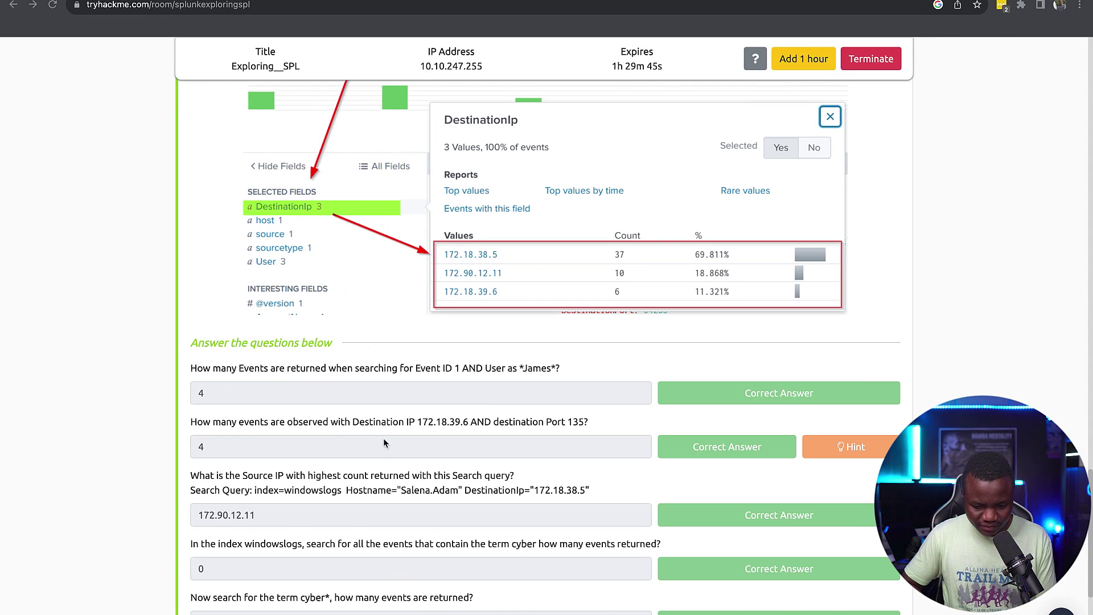
key("ctrl+Left")
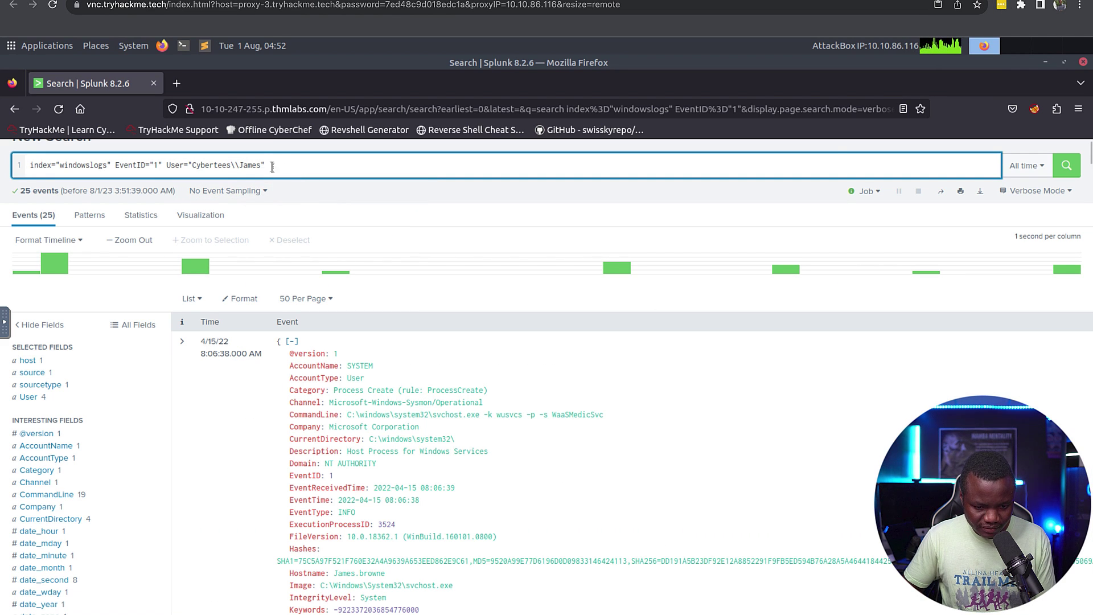
left_click_drag(261, 165, 192, 165)
key("BackSpace")
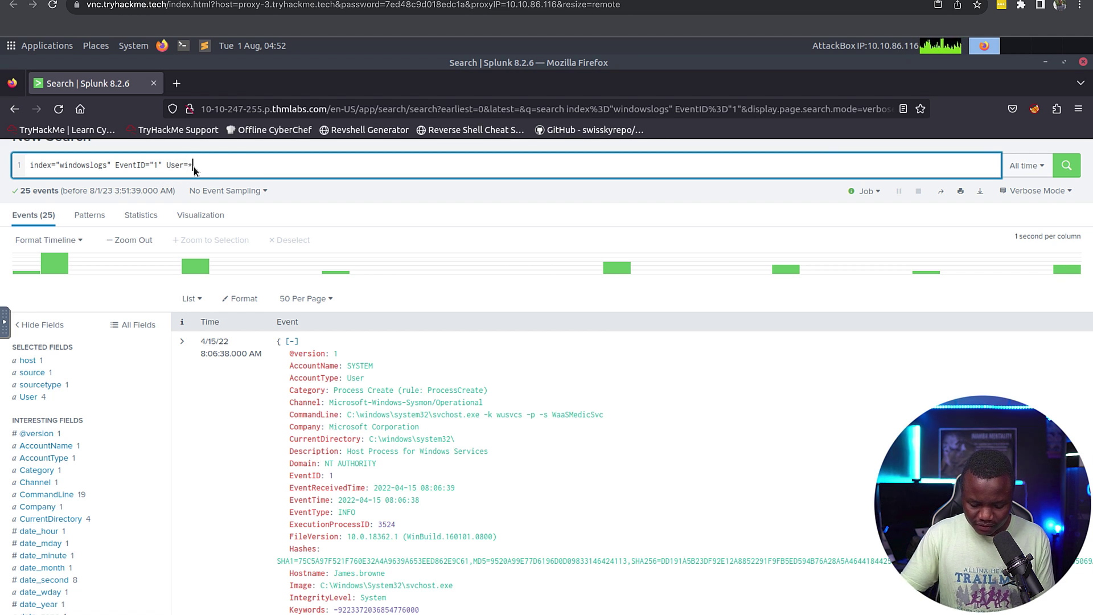
key("BackSpace")
key("BackSpace")
key("BackSpace")
key("BackSpace")
key("BackSpace")
type("James*")
key("Return")
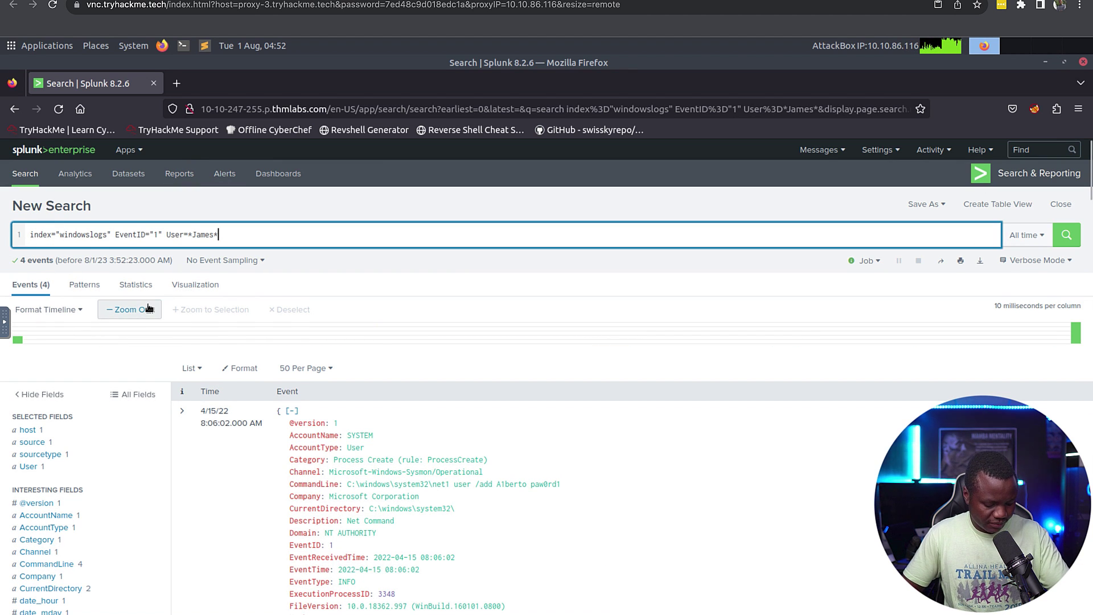
Step: Confirm 4 events as the first answer and copy the second question's destination IP
key("ctrl+Right")
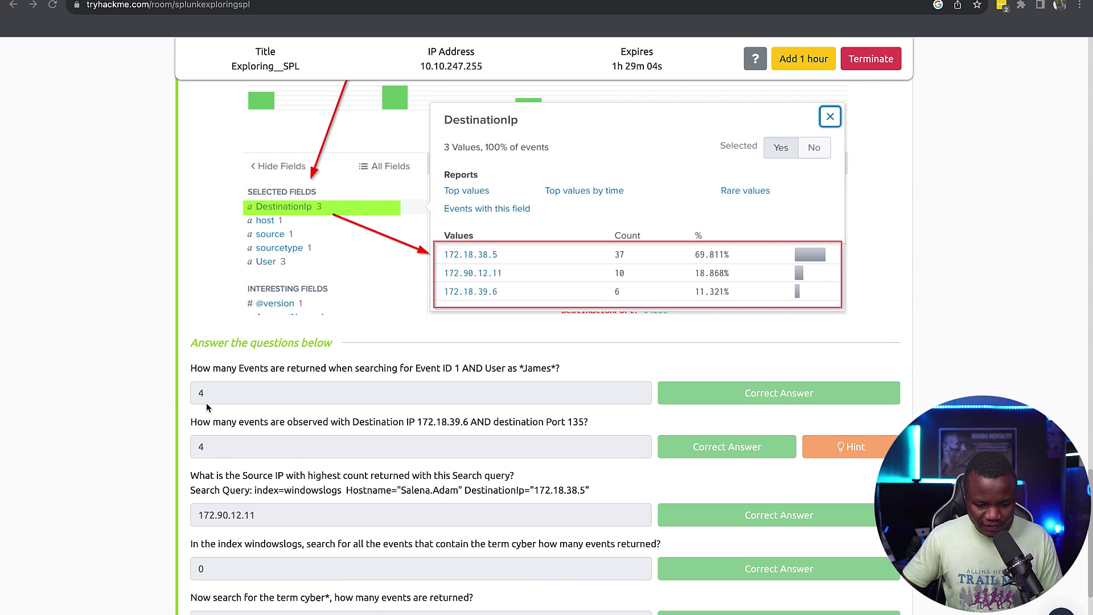
double_click(206, 402)
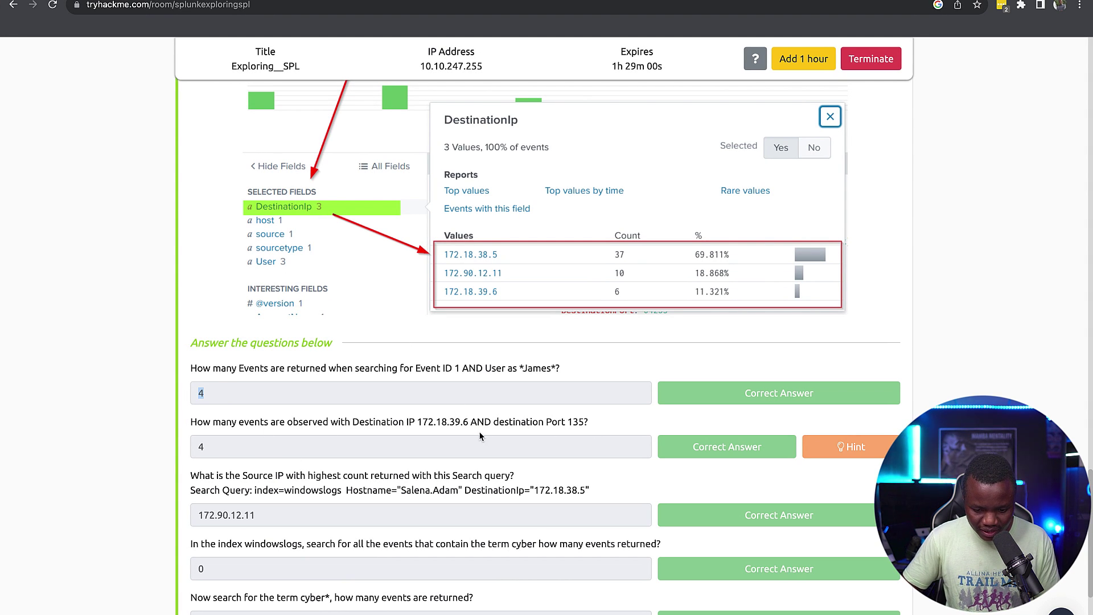
left_click_drag(471, 422, 420, 425)
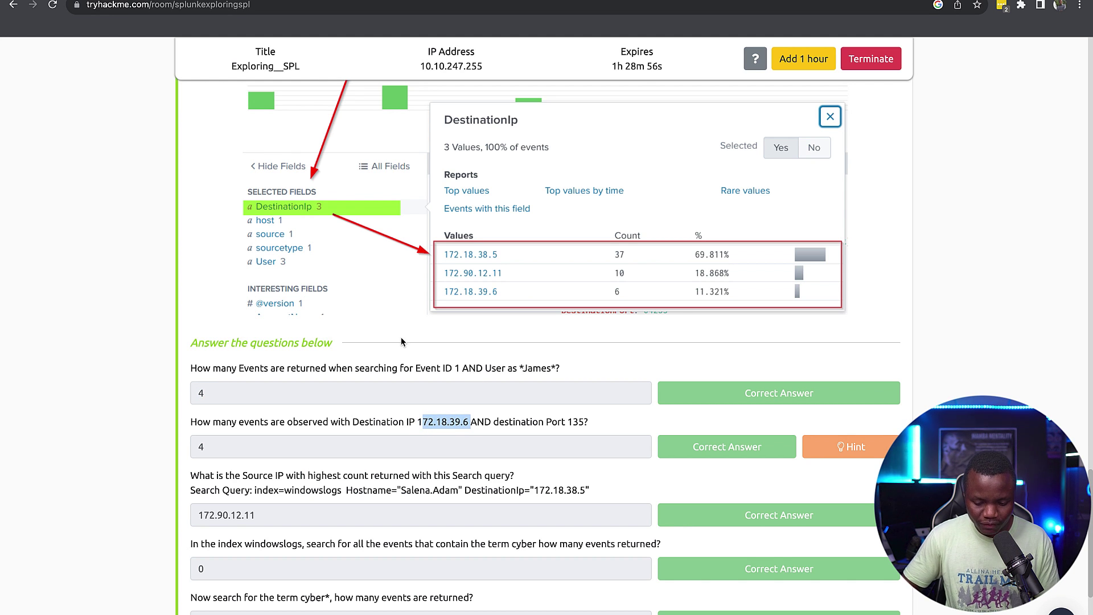
Step: Filter the windowslogs search to DestinationIp 172.18.38.5
key("ctrl+Tab")
key("ctrl+BackSpace")
key("ctrl+BackSpace")
key("ctrl+BackSpace")
key("ctrl+BackSpace")
type("Des")
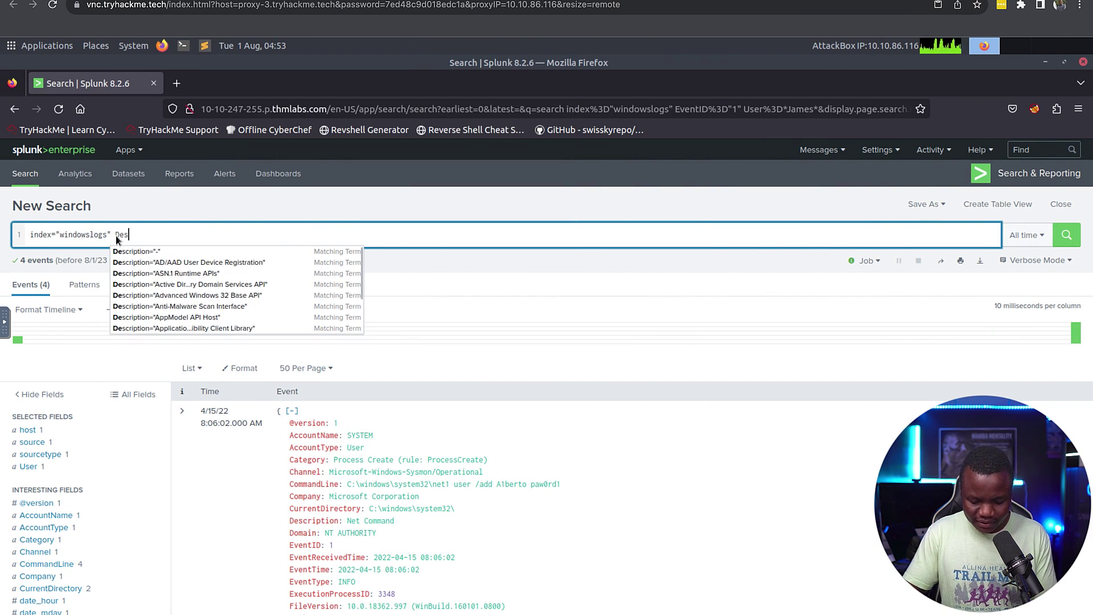
type("tin")
key("Down")
key("Return")
key("Return")
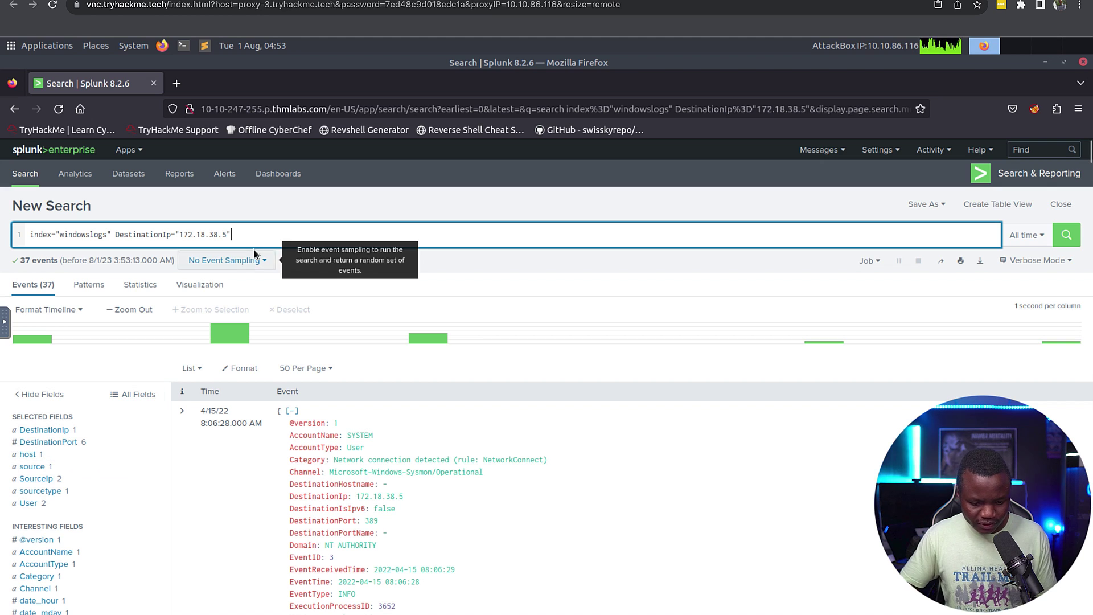
Step: Add DestinationPort="135" with corrected capitalisation and rerun, leaving 4 events
type("destinationport=\"135\"")
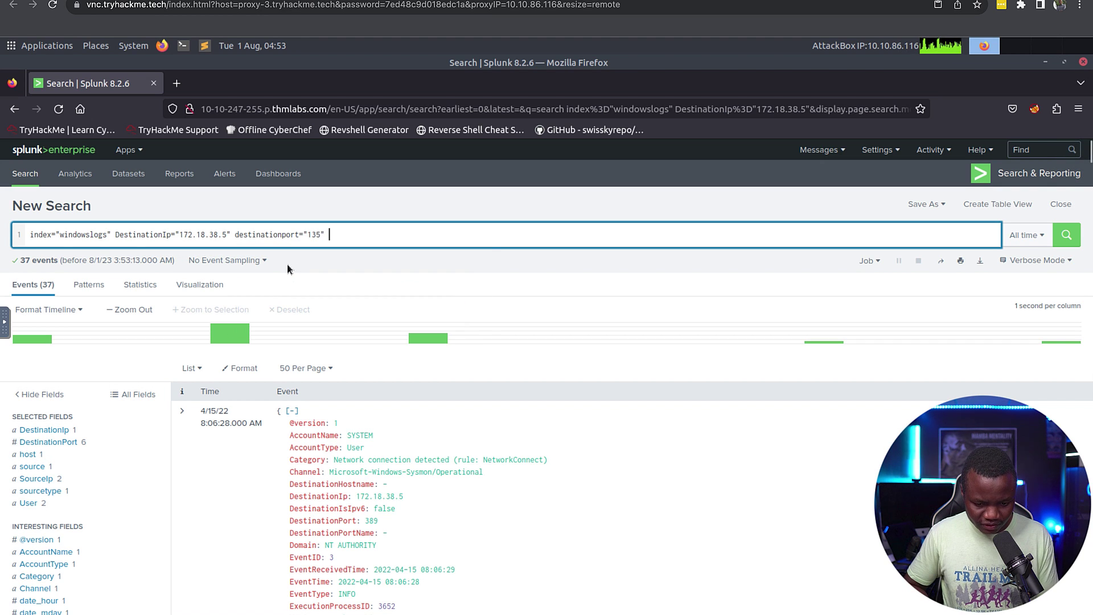
key("Return")
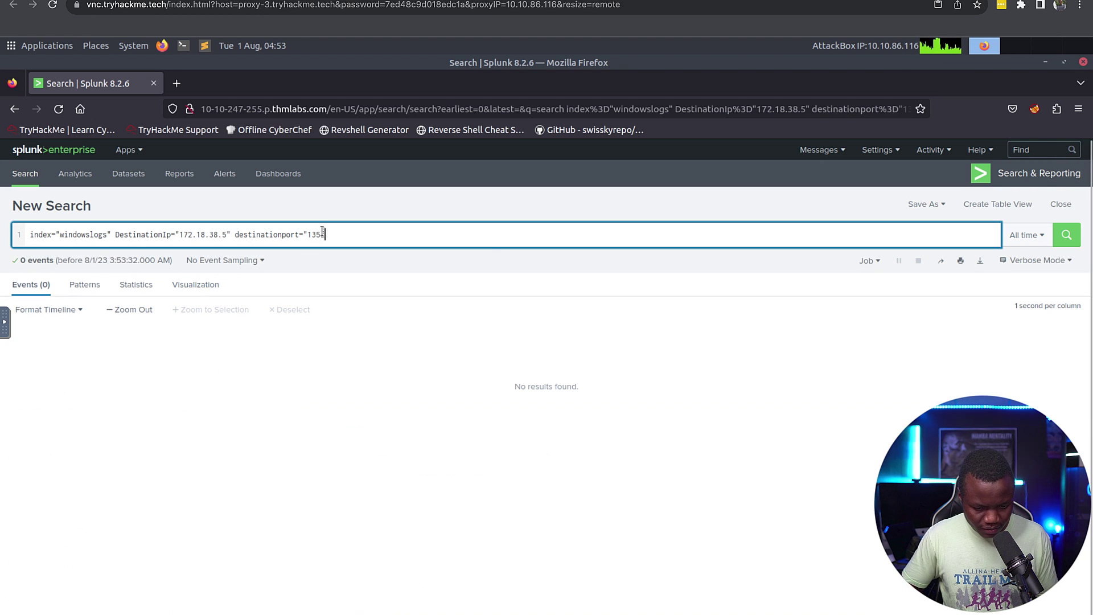
left_click(239, 234)
key("BackSpace")
type("D")
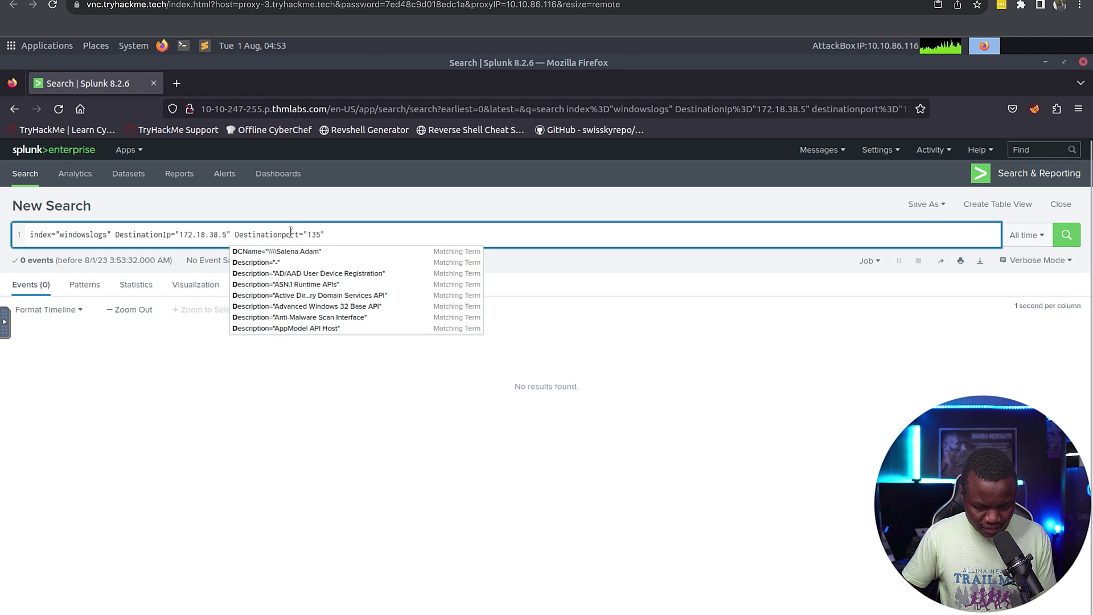
left_click(288, 235)
key("BackSpace")
type("P")
key("Return")
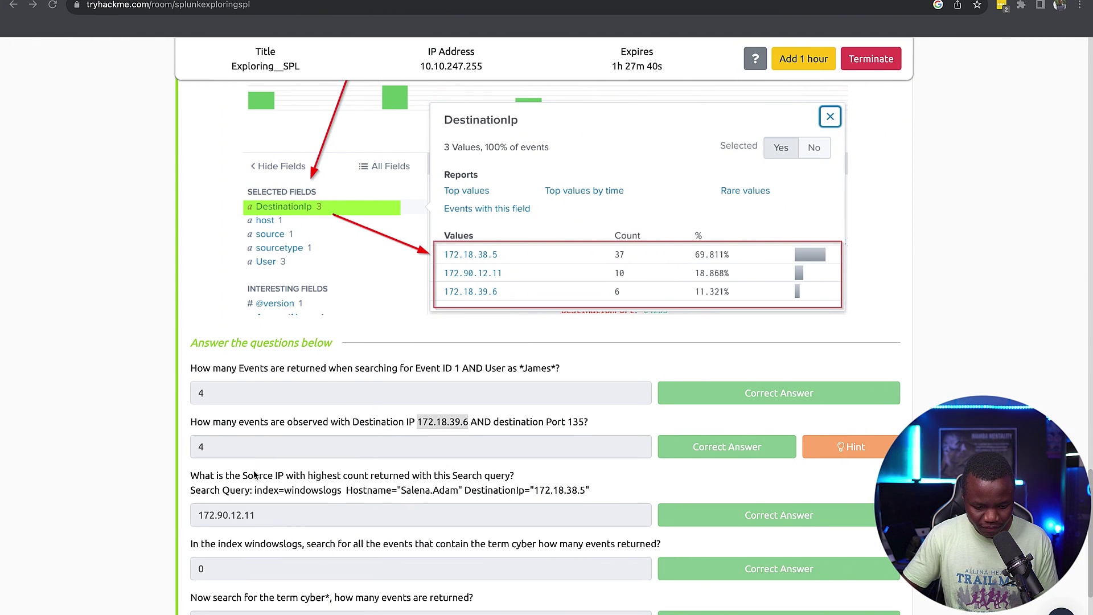
scroll(254, 474, "down", 2)
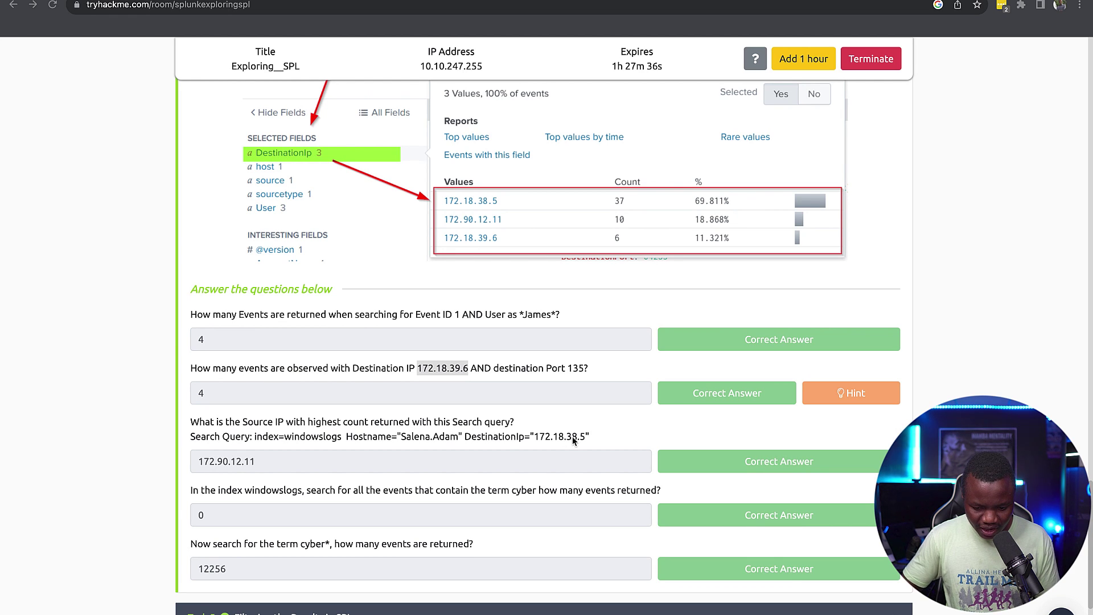
Step: Run the question's hostname and DestinationIp 172.18.38.5 query (19 events) and check SourceIp's top value
left_click_drag(594, 436, 311, 439)
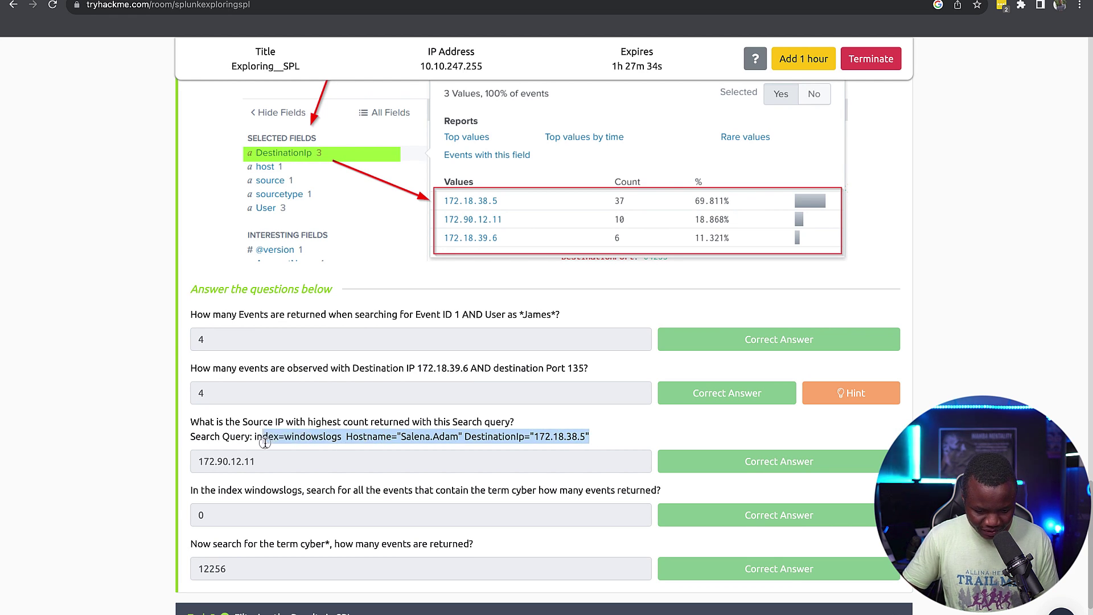
key("Return")
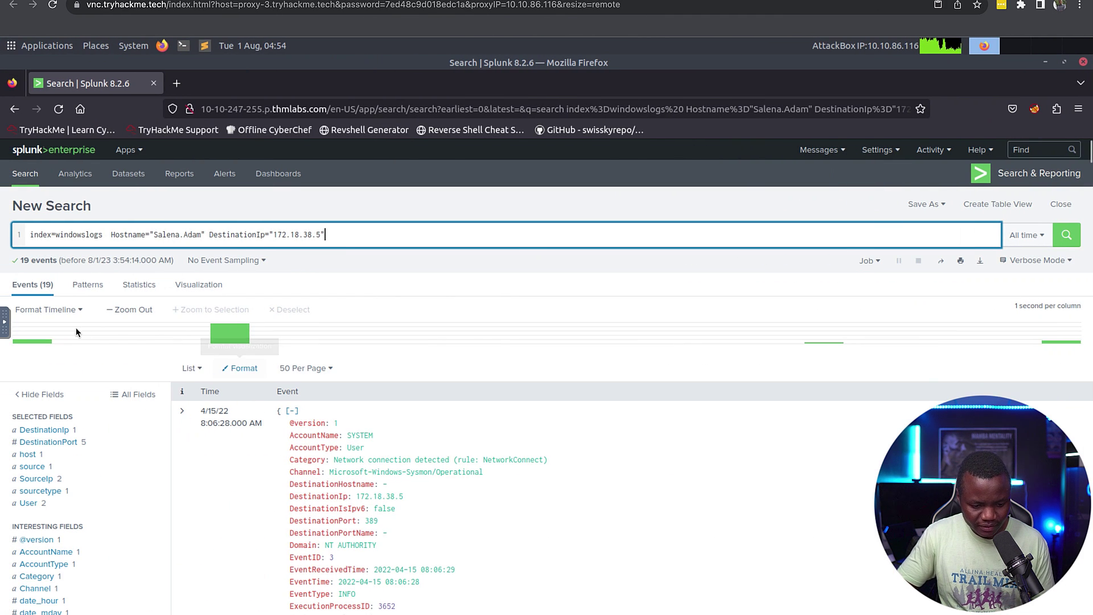
left_click(36, 480)
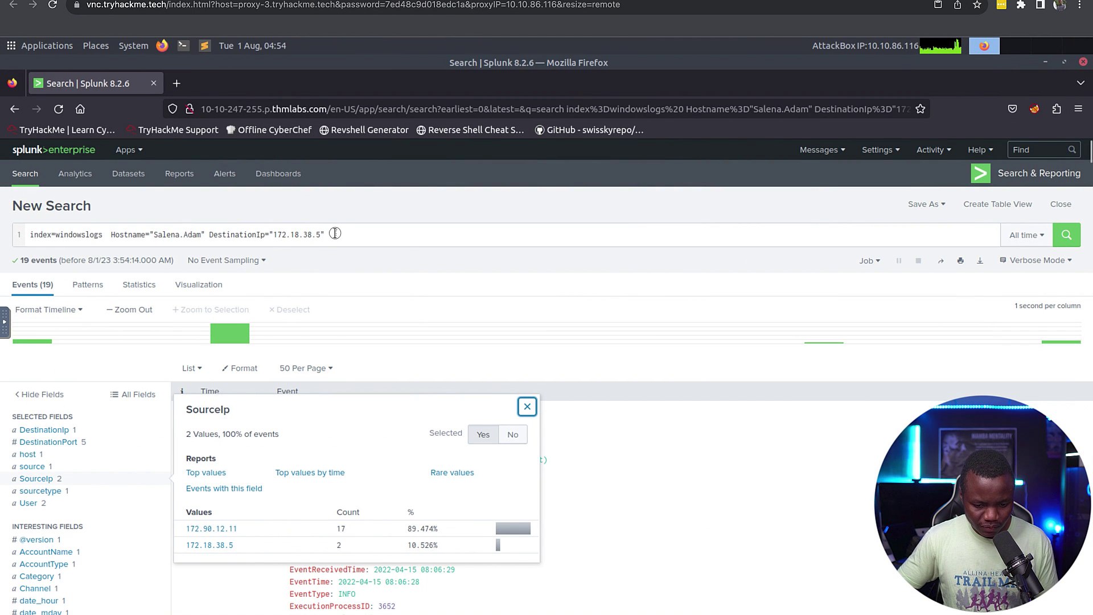
left_click_drag(335, 233, 113, 234)
Step: Replace the filters with the term cyber (0 events), then widen it to cyber* (12,256 events)
key("BackSpace")
type("CYBER")
key("BackSpace")
key("BackSpace")
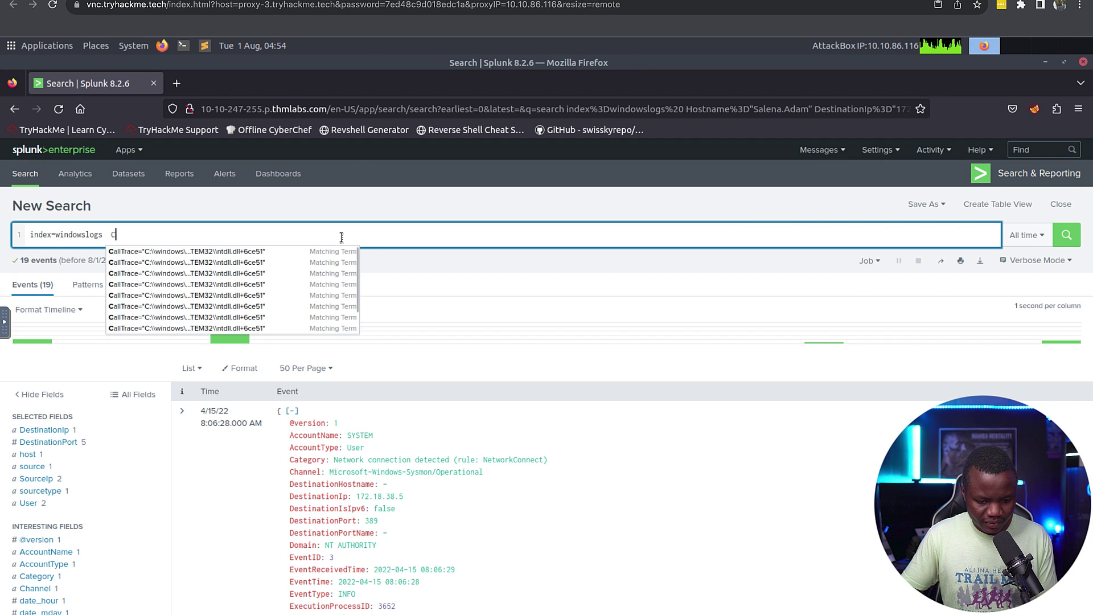
type("cyber")
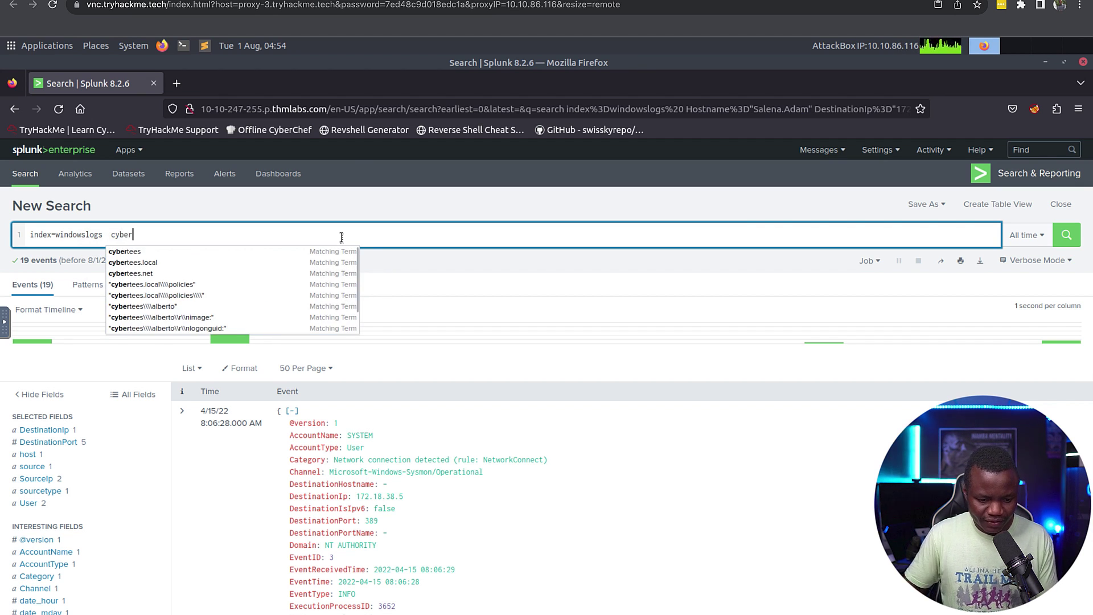
key("Return")
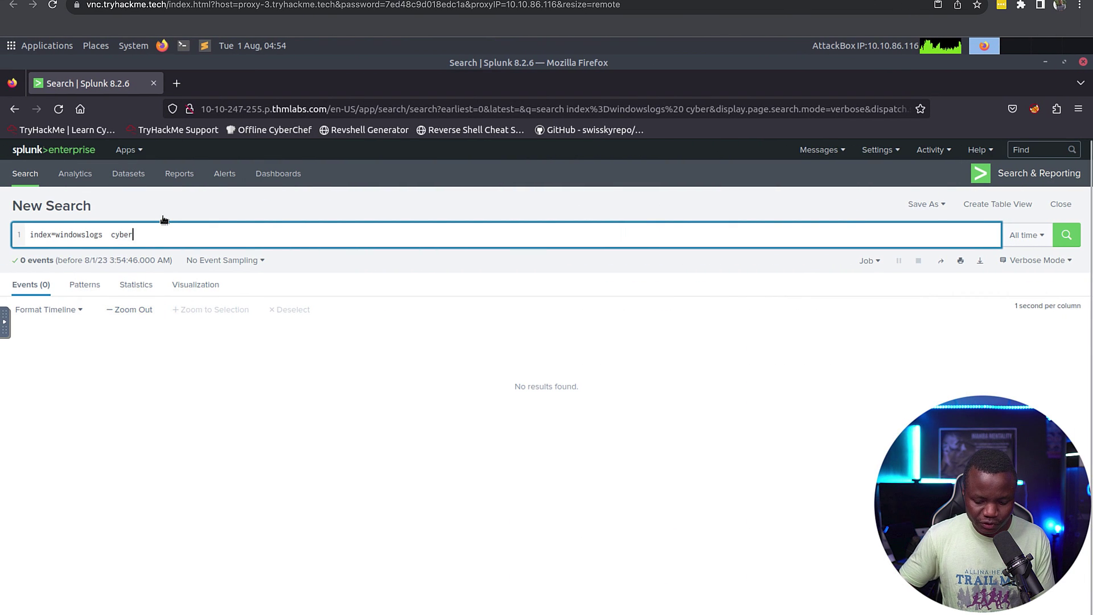
type("*")
key("Return")
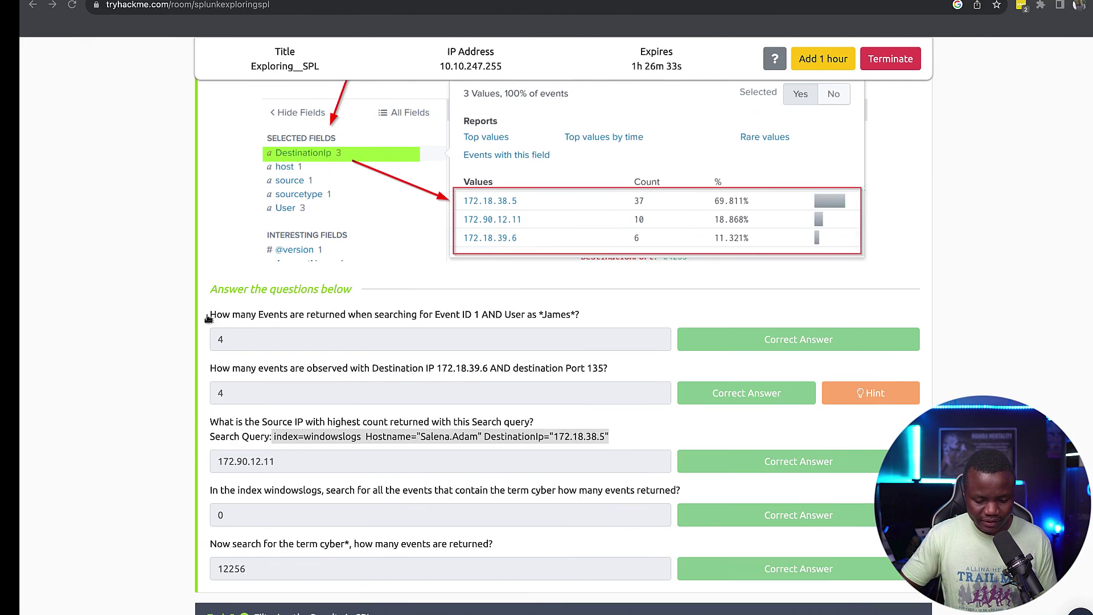
Step: Enter 12256 as the cyber* answer and open Task 5, Filtering the Results in SPL
type("12256")
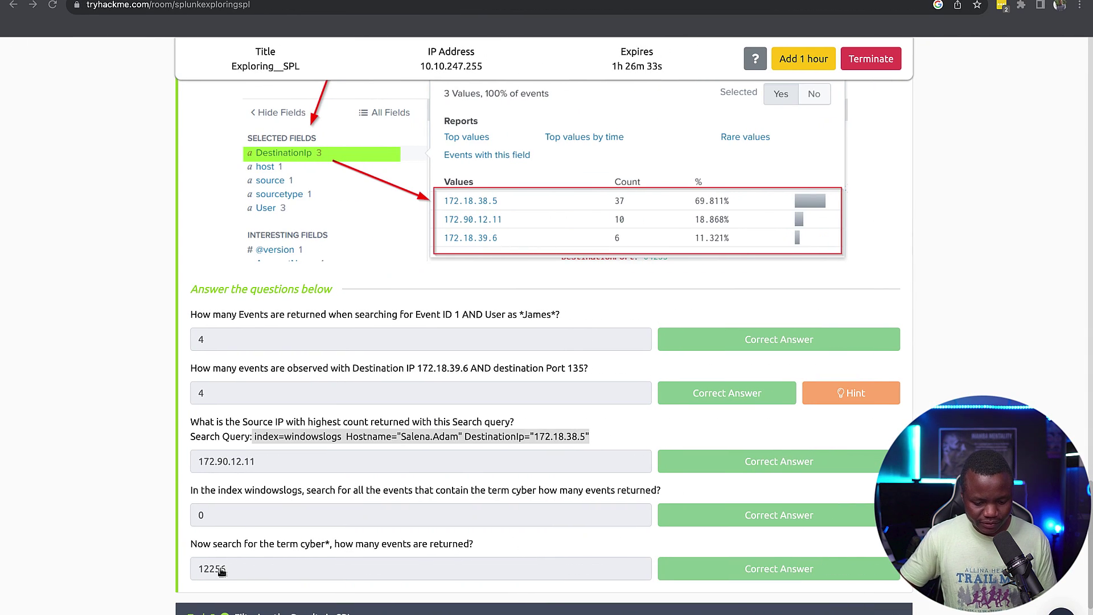
scroll(234, 555, "down", 3)
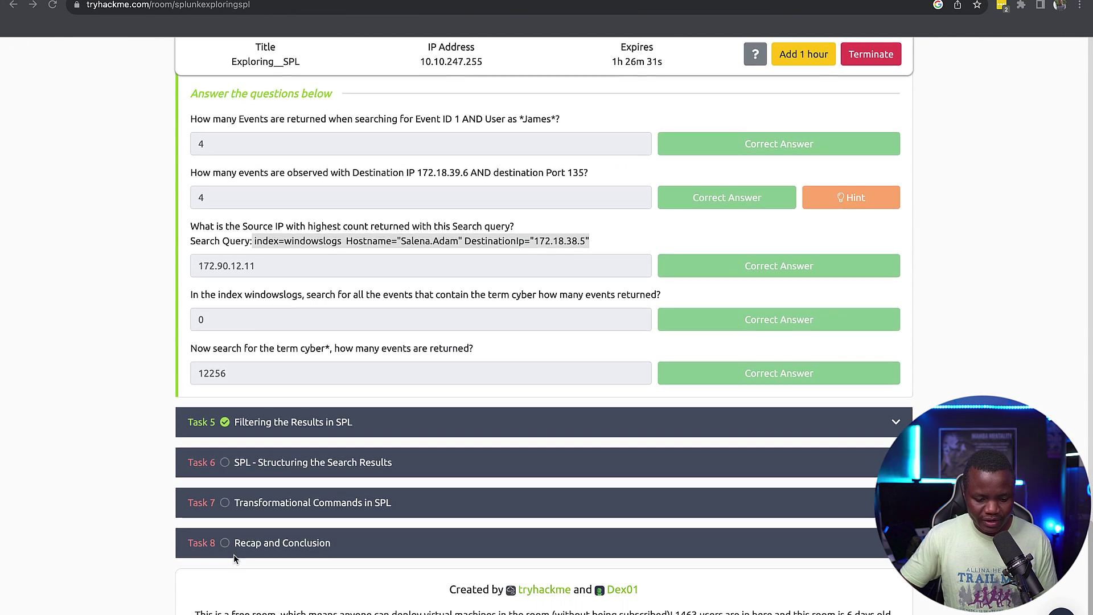
left_click(402, 427)
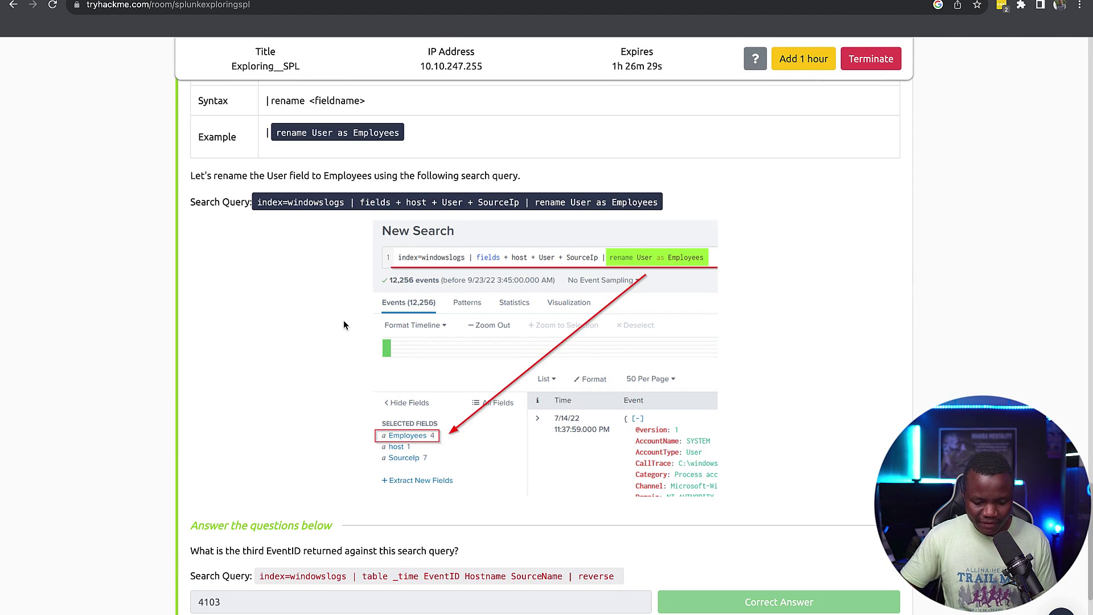
scroll(343, 324, "up", 15)
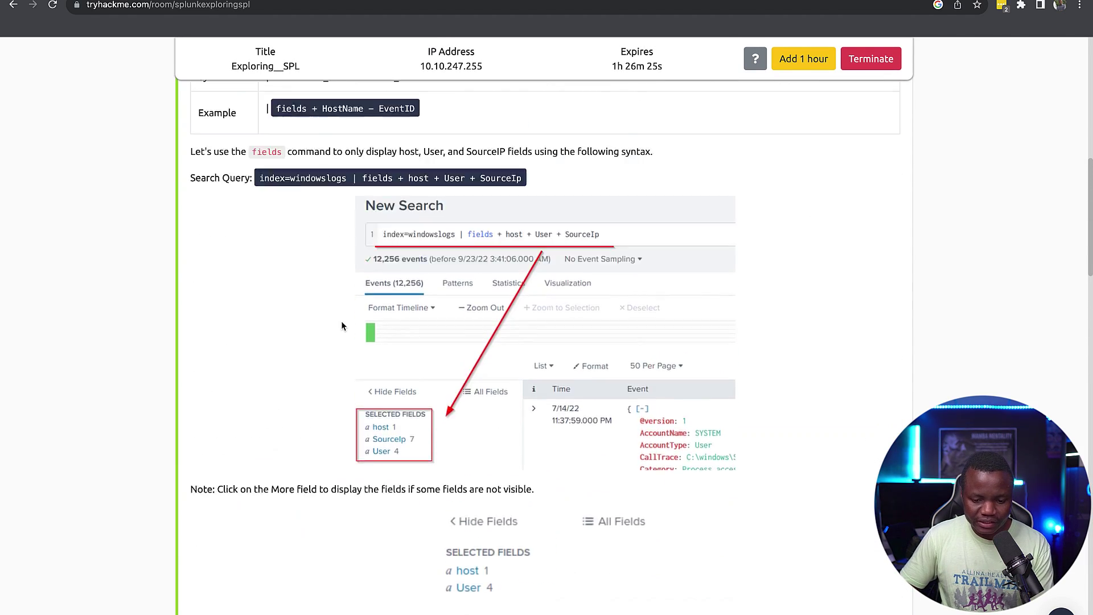
scroll(341, 324, "up", 1)
scroll(340, 323, "down", 2)
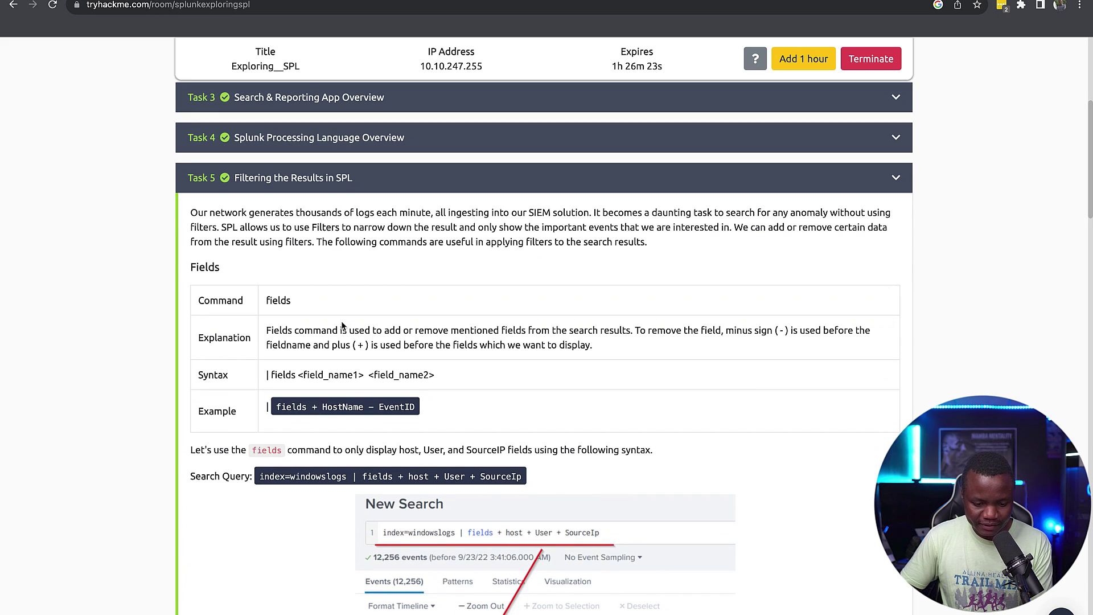
scroll(283, 326, "down", 1)
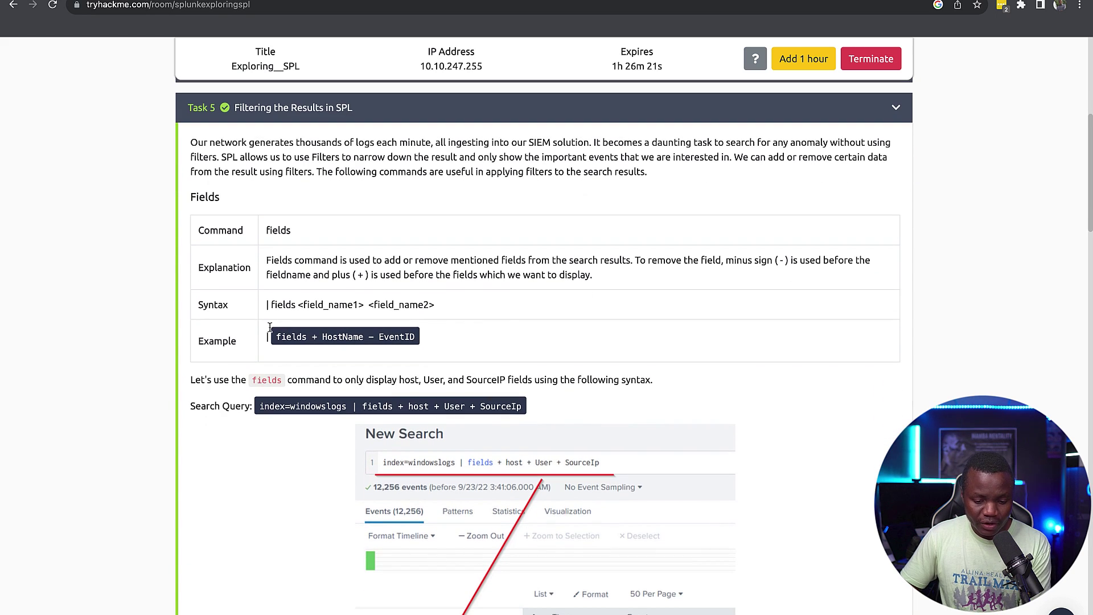
Step: Read through Task 5's fields, Powershell search and dedup examples
left_click_drag(415, 337, 302, 337)
left_click_drag(344, 406, 256, 406)
left_click_drag(373, 406, 536, 405)
scroll(535, 402, "down", 4)
scroll(537, 408, "down", 5)
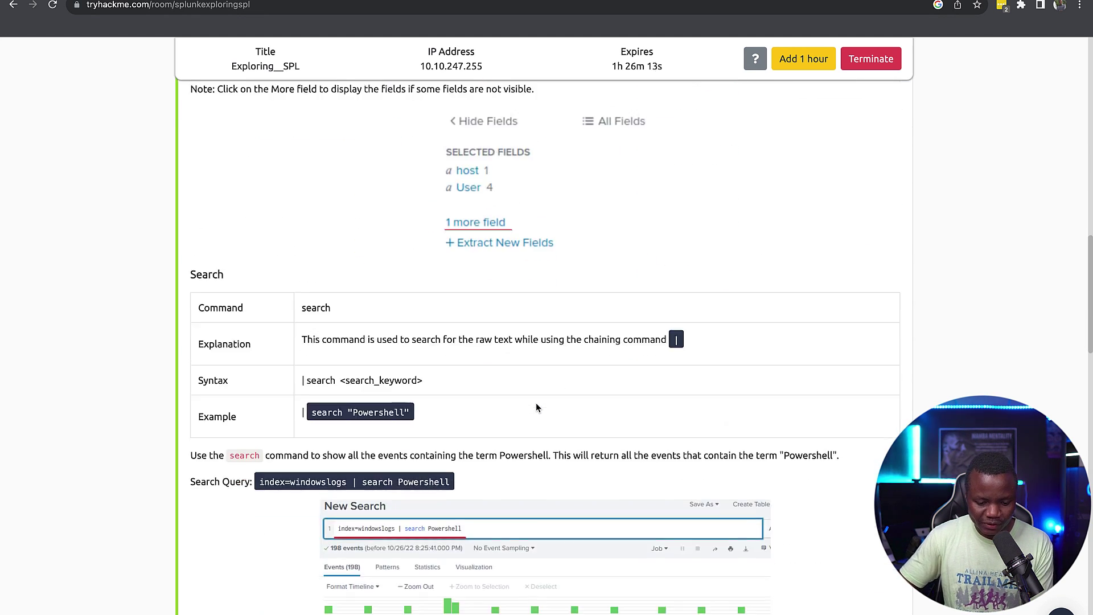
left_click_drag(311, 406, 408, 408)
left_click(334, 410)
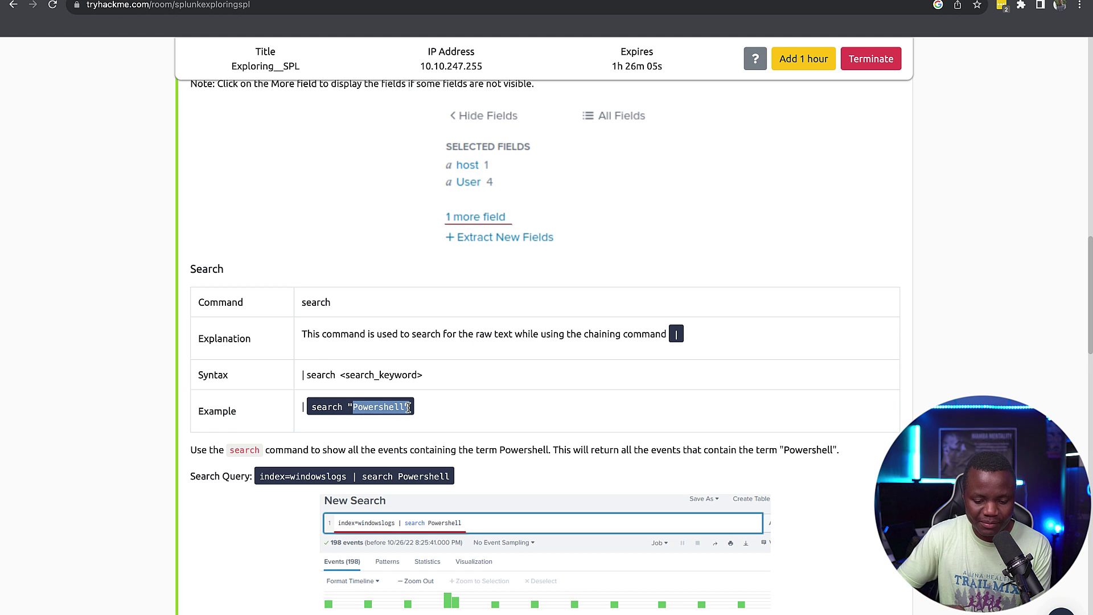
scroll(371, 428, "down", 10)
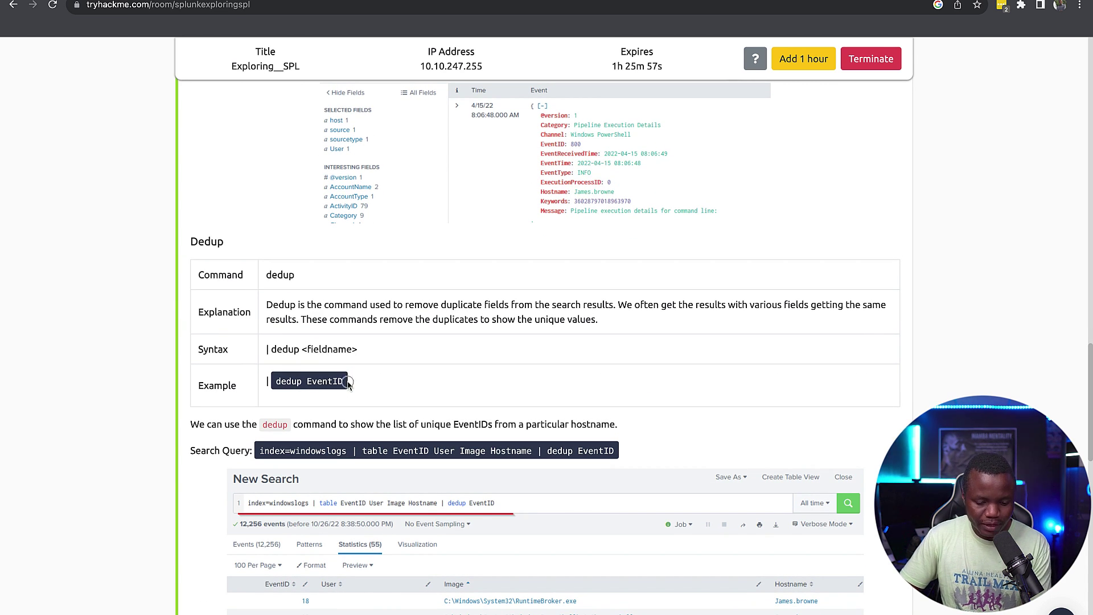
left_click_drag(349, 383, 271, 380)
Step: Read the rest of Task 5 and select its question's table-and-reverse search query
scroll(312, 422, "down", 5)
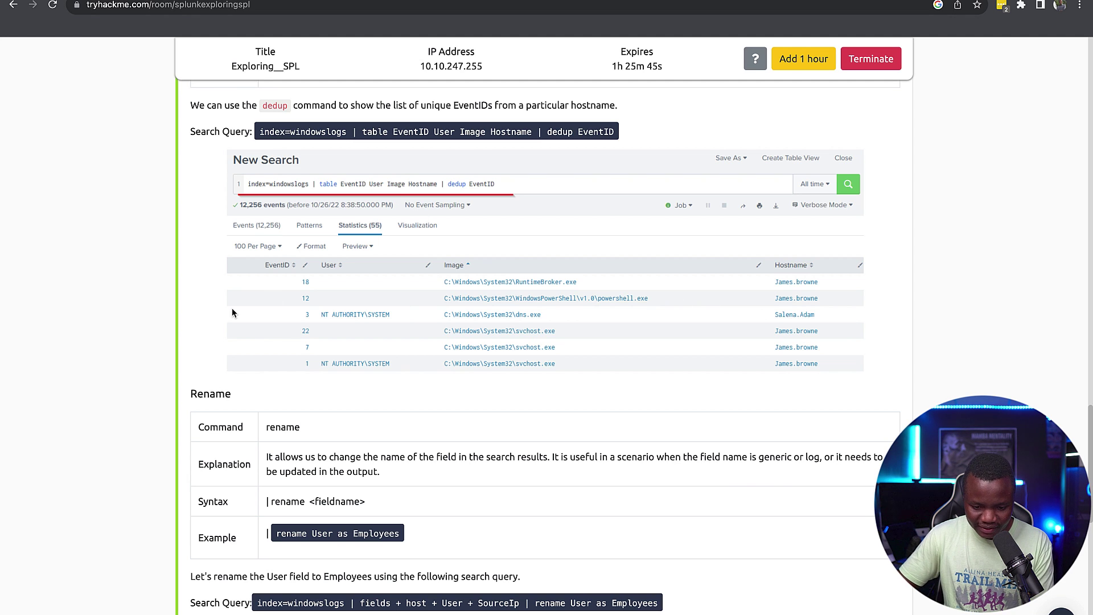
scroll(404, 335, "down", 3)
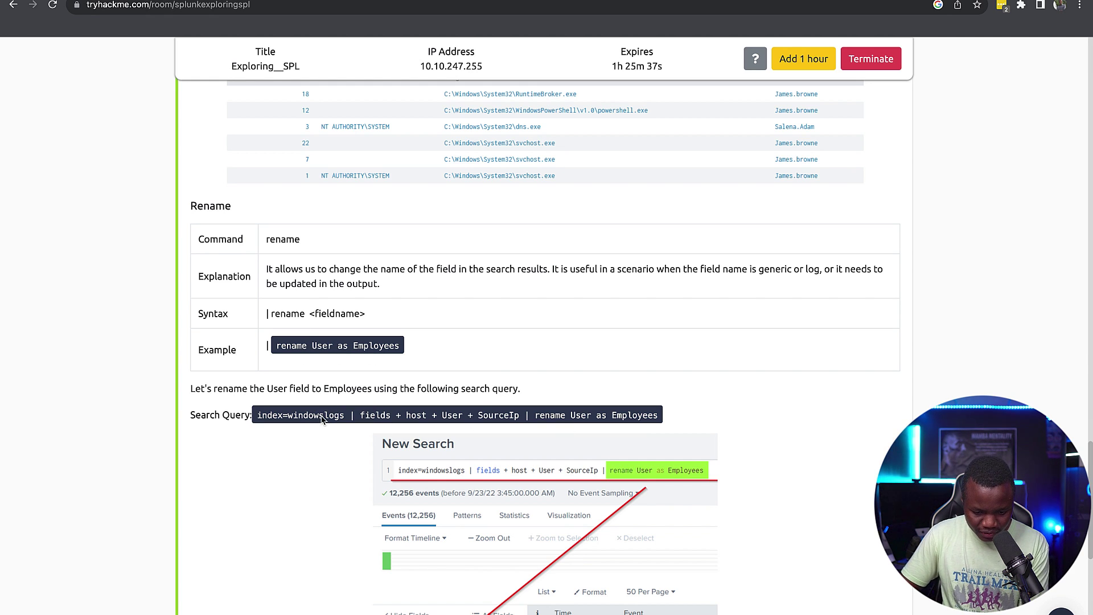
double_click(519, 415)
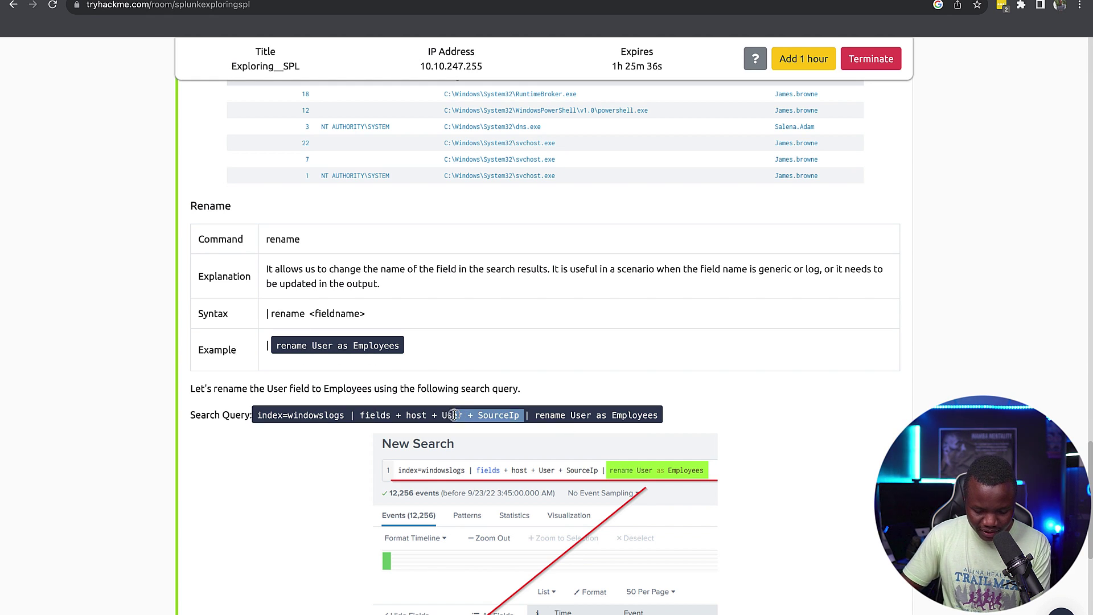
left_click(535, 421)
left_click_drag(536, 420, 663, 421)
scroll(664, 421, "down", 2)
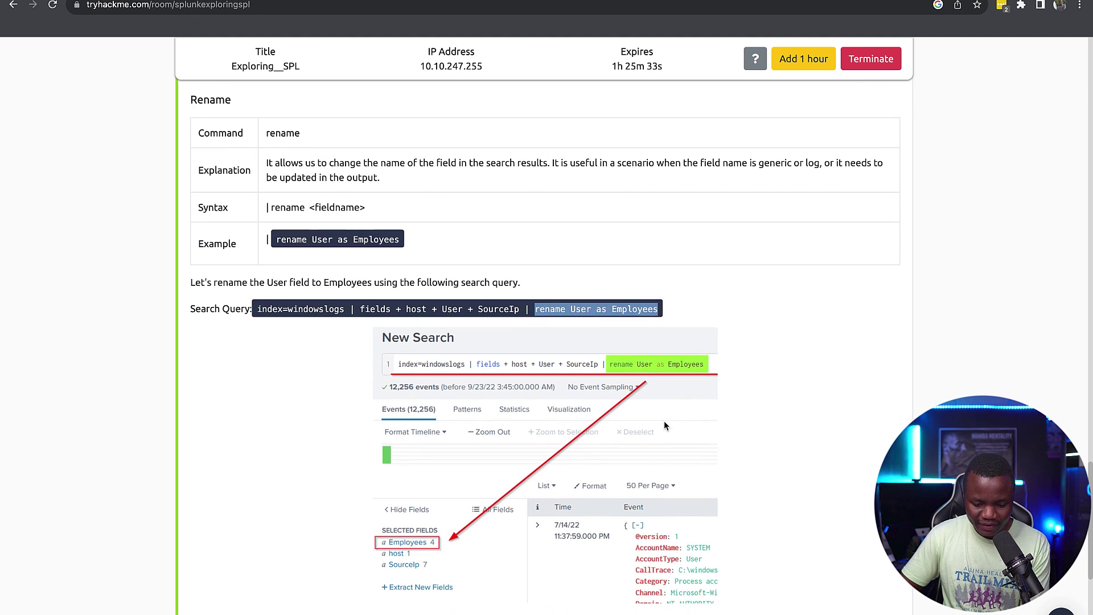
scroll(441, 530, "down", 3)
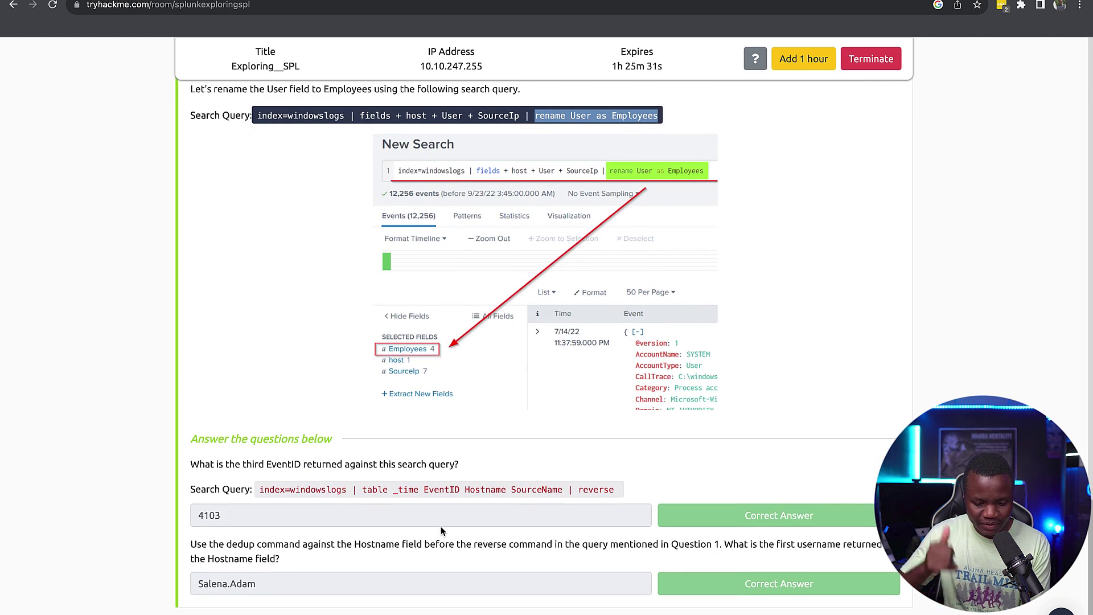
scroll(441, 530, "down", 2)
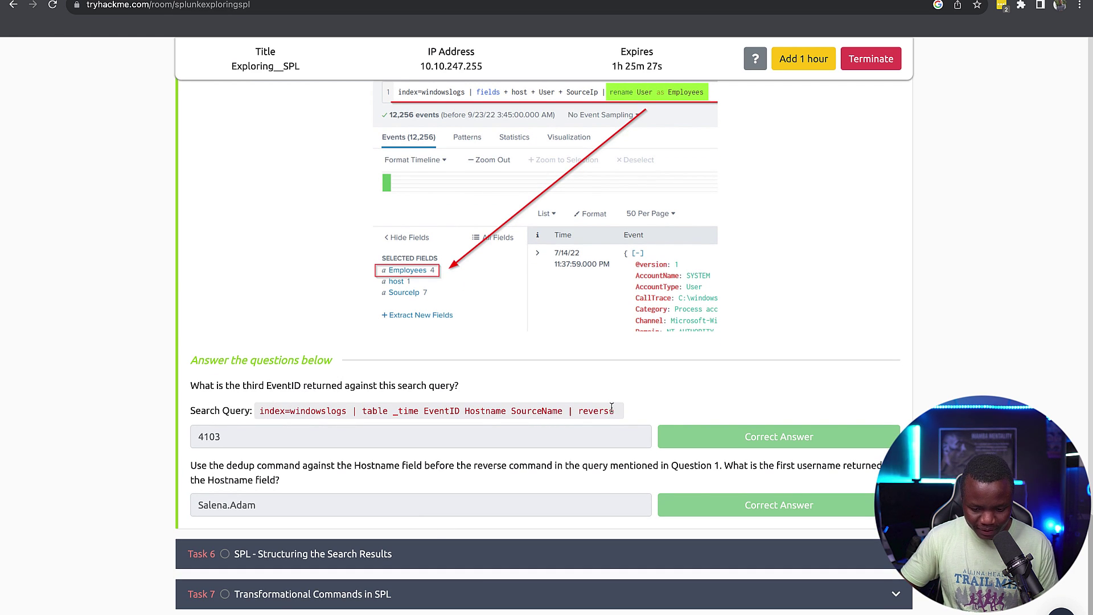
left_click_drag(612, 411, 259, 410)
Step: Run 'index=windowslogs | table _time EventID Hostname SourceName | reverse' in Splunk, then return to the room
right_click(290, 411)
left_click(306, 439)
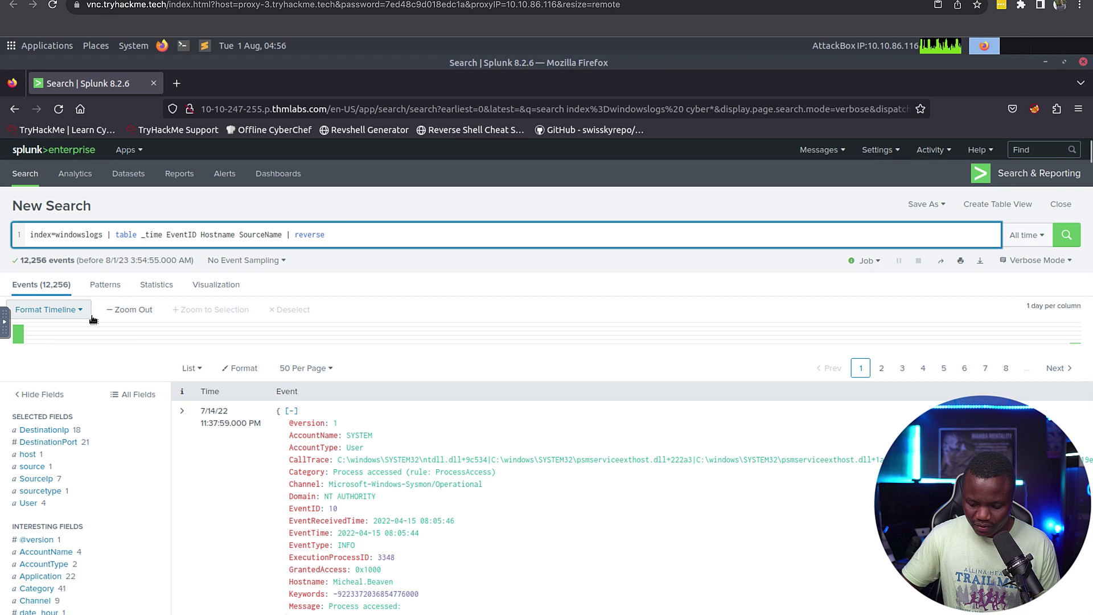
left_click(73, 234)
key("Return")
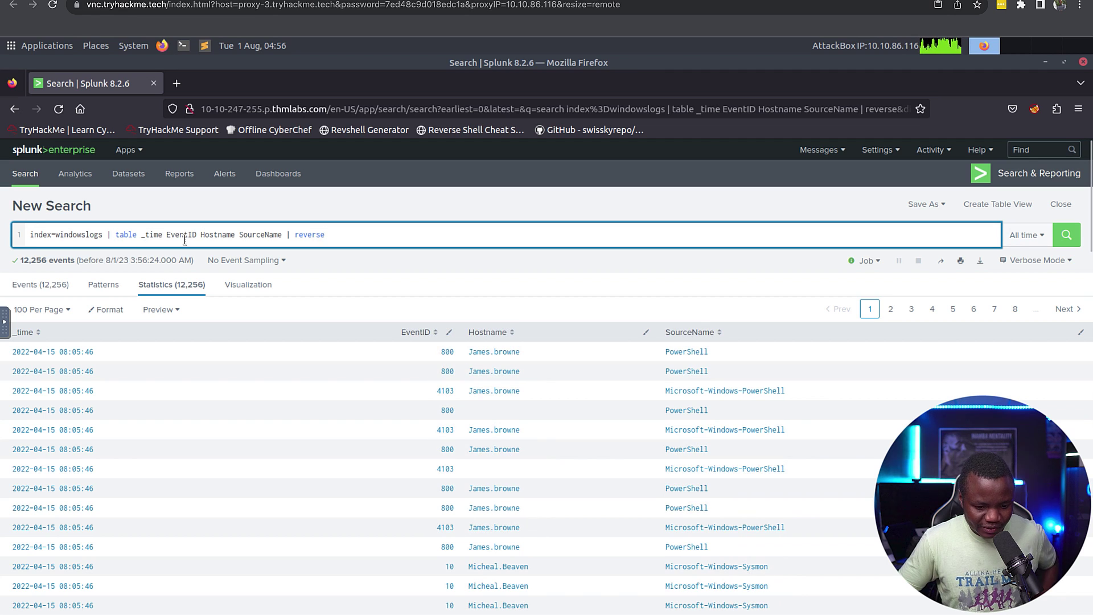
mouse_move(163, 240)
left_mouse_down()
mouse_move(117, 235)
mouse_move(150, 235)
left_mouse_up()
left_click(166, 235)
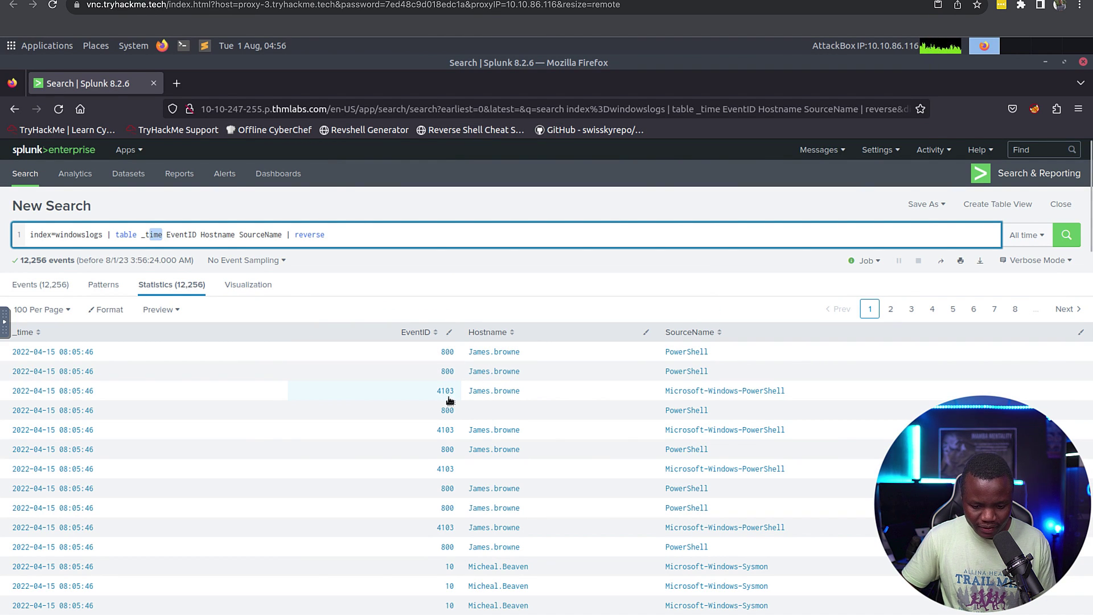
key("ctrl+Right")
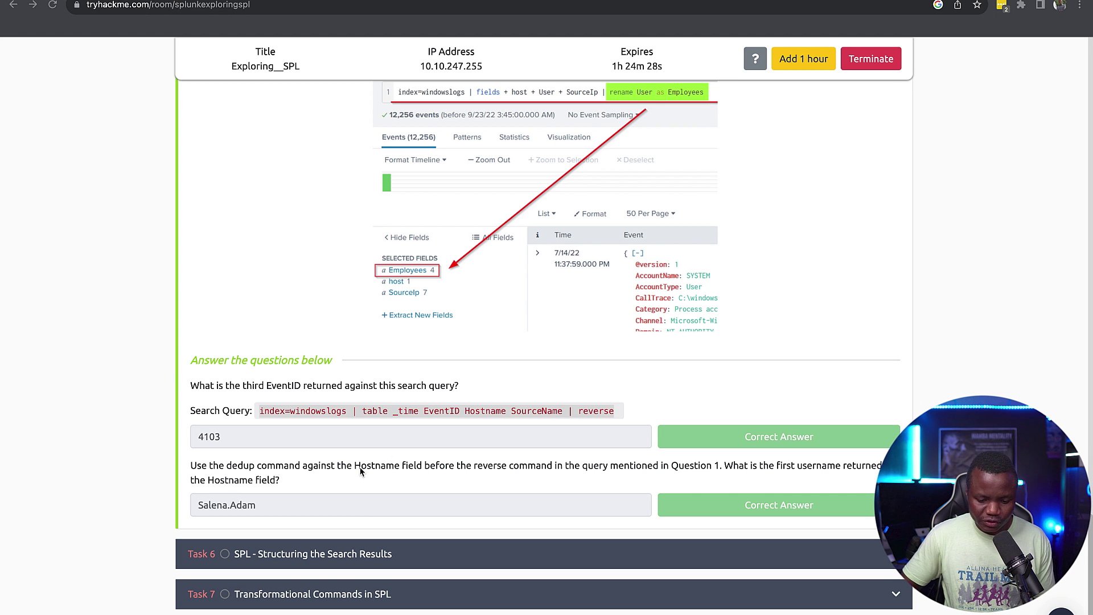
Step: Add '| dedup Hostname' on a new line before '| reverse' and rerun, listing 3 hosts
key("ctrl+Left")
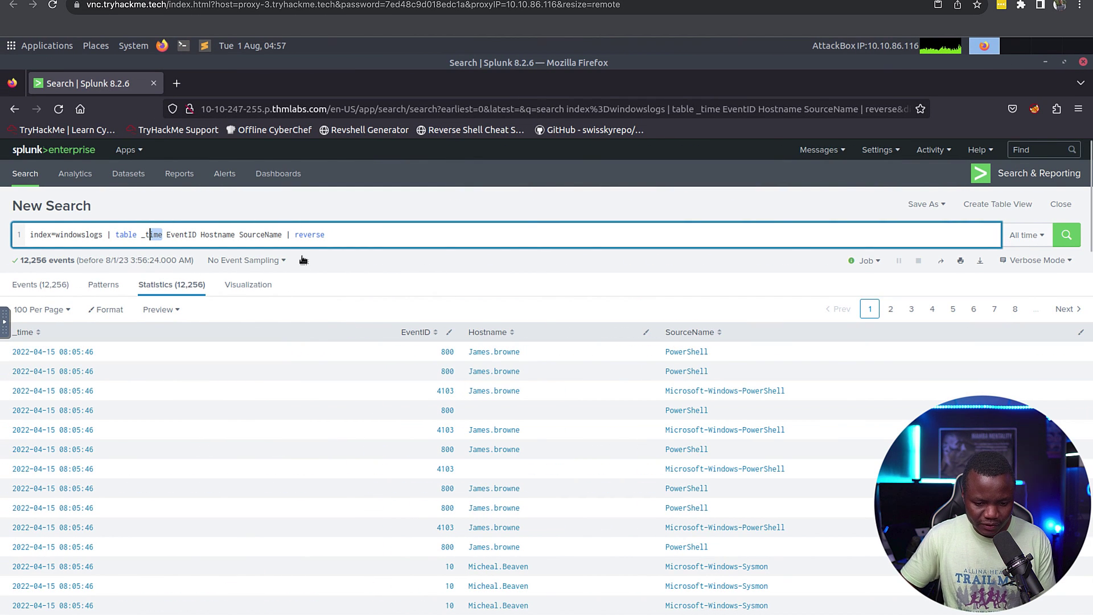
left_click(293, 233)
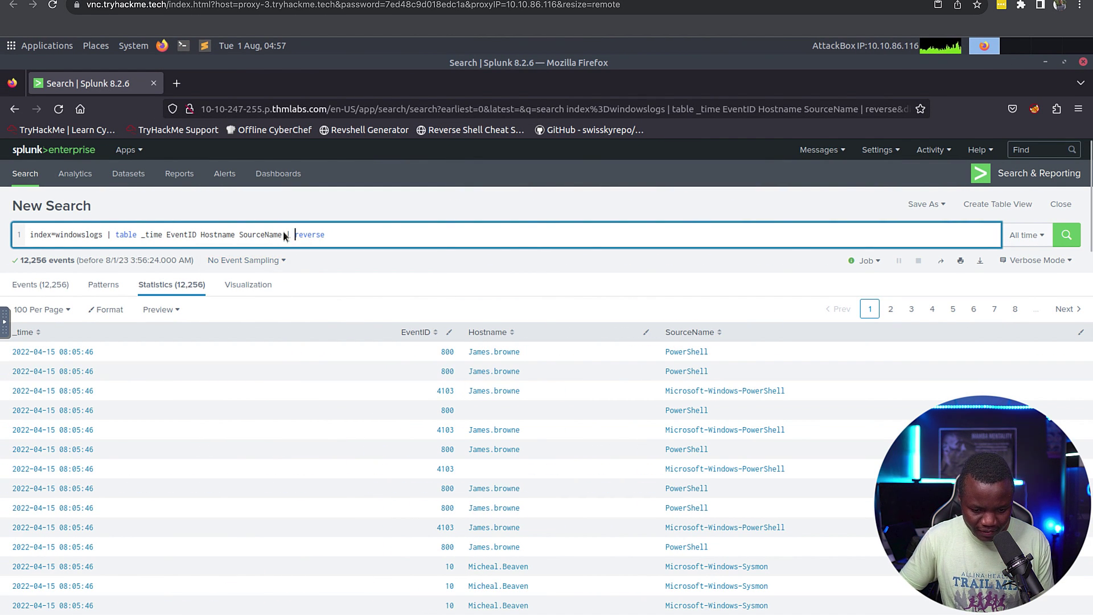
key("shift+Return")
type("|  ")
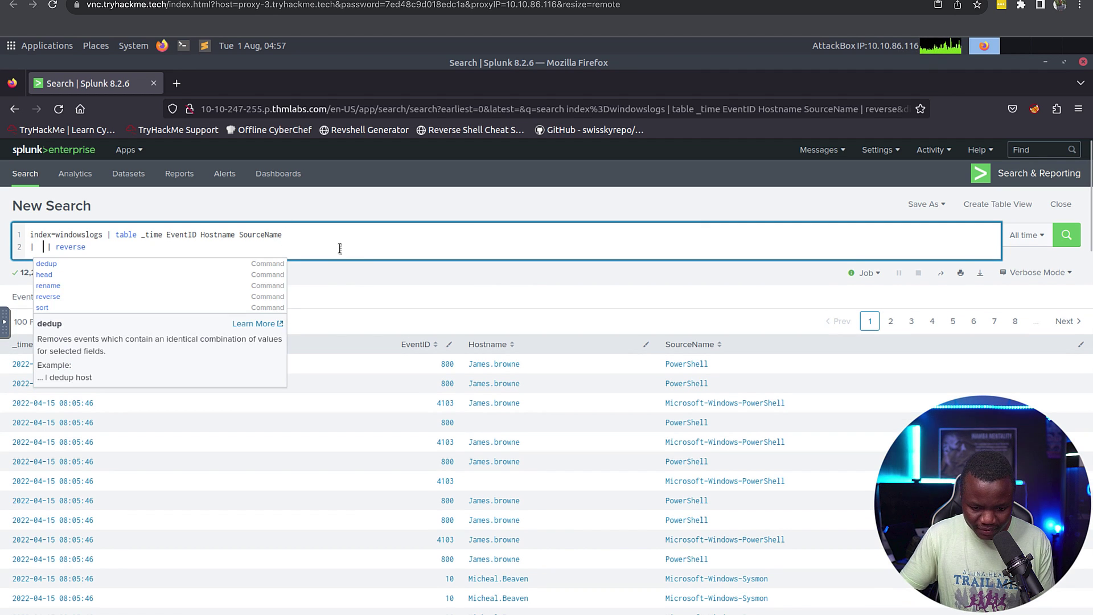
type("dedup")
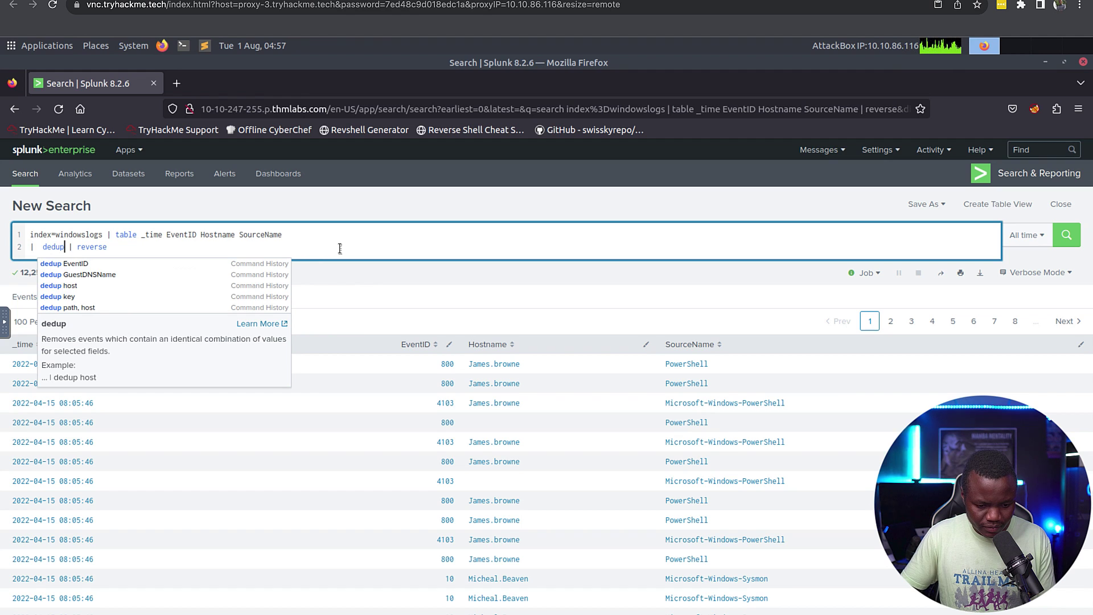
type(" Hostname")
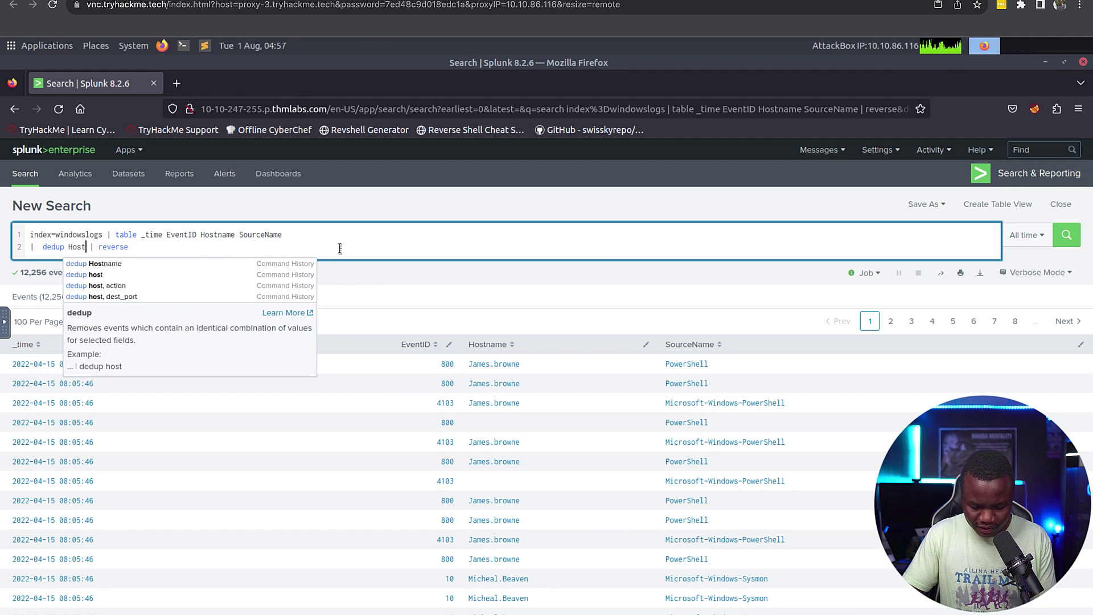
key("Return")
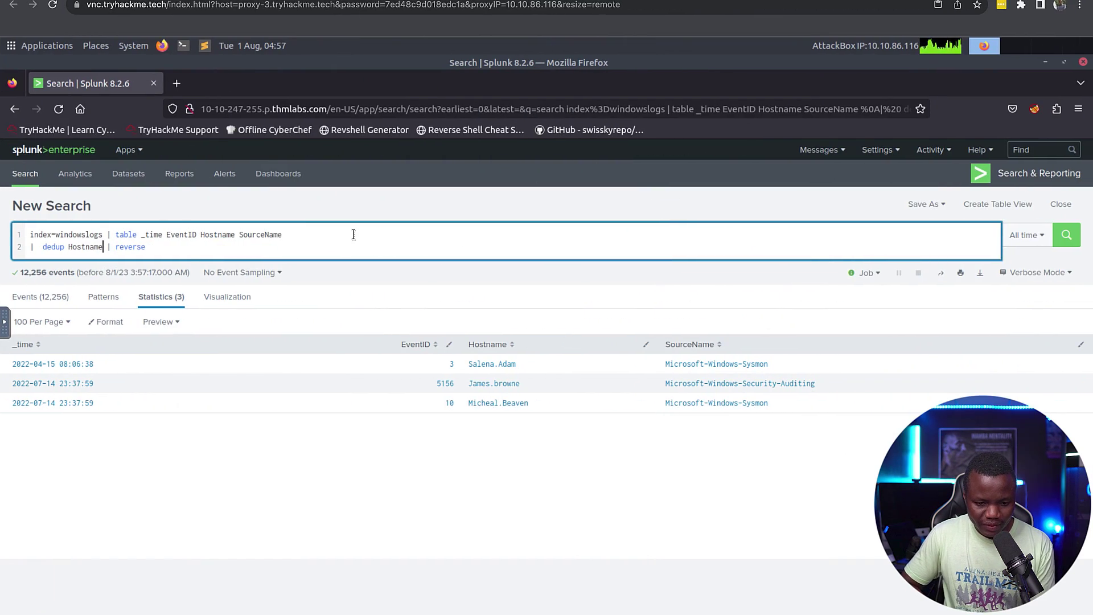
Step: Return to the room and expand Task 6, SPL - Structuring the Search Results
key("ctrl+Left")
key("ctrl+Right")
key("ctrl+Right")
scroll(426, 468, "down", 3)
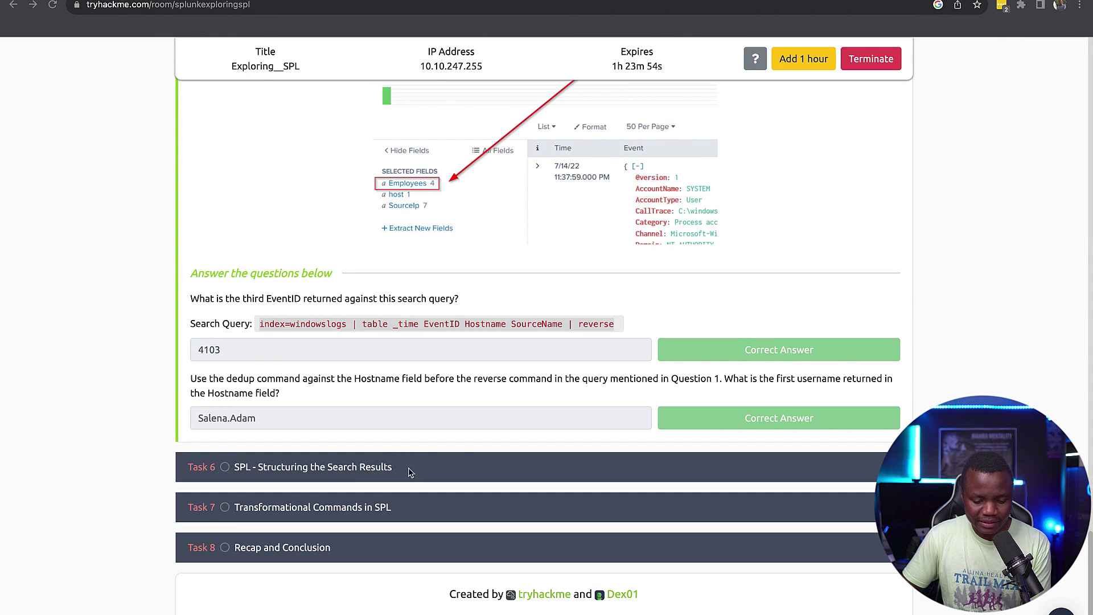
left_click(409, 468)
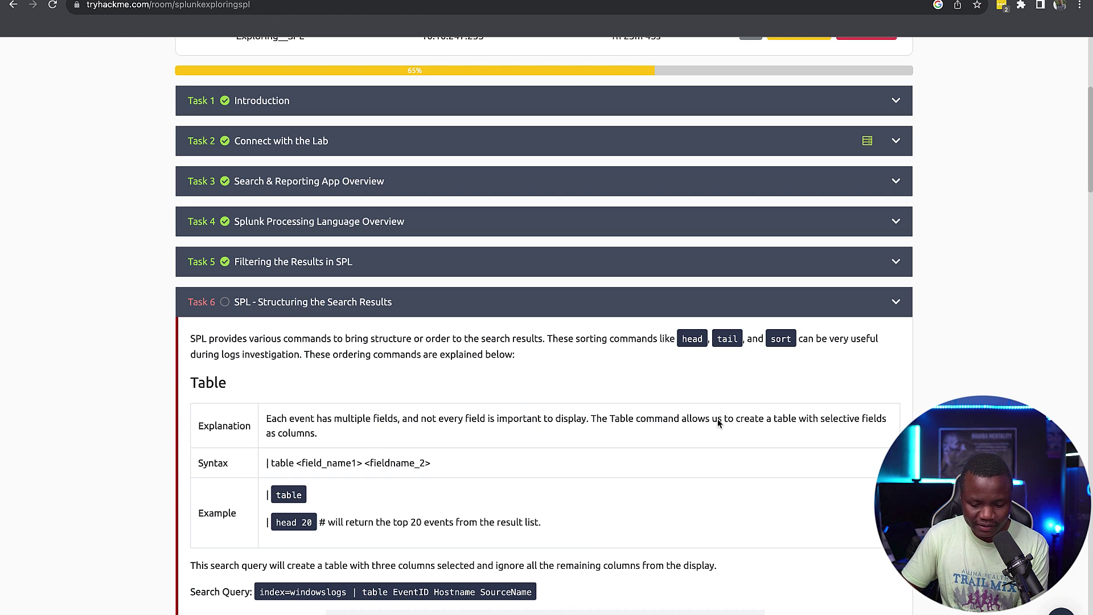
scroll(249, 465, "down", 2)
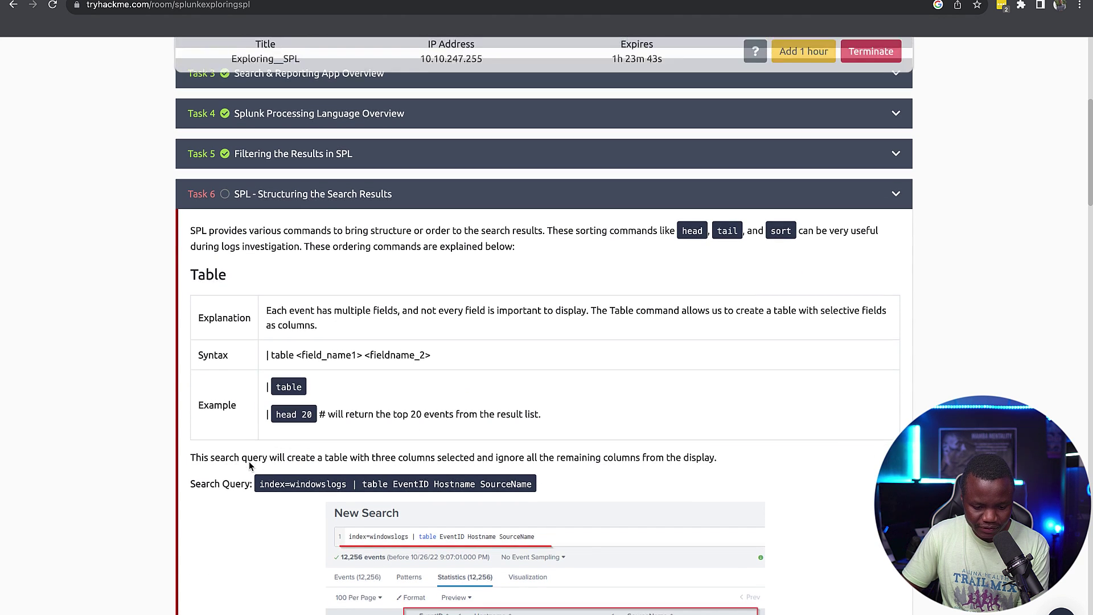
scroll(450, 524, "down", 3)
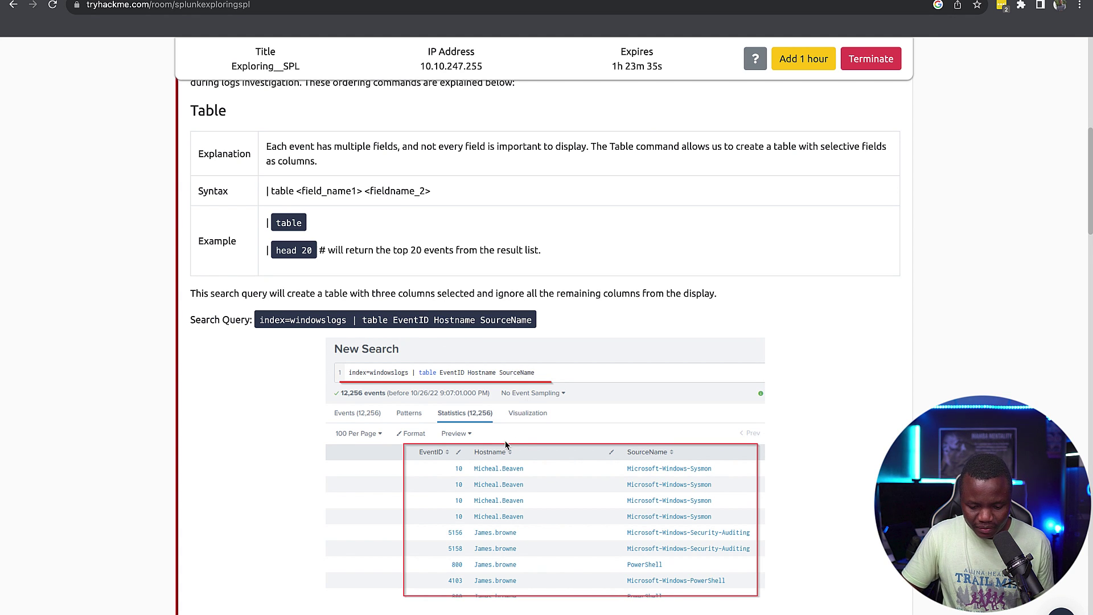
scroll(505, 445, "down", 3)
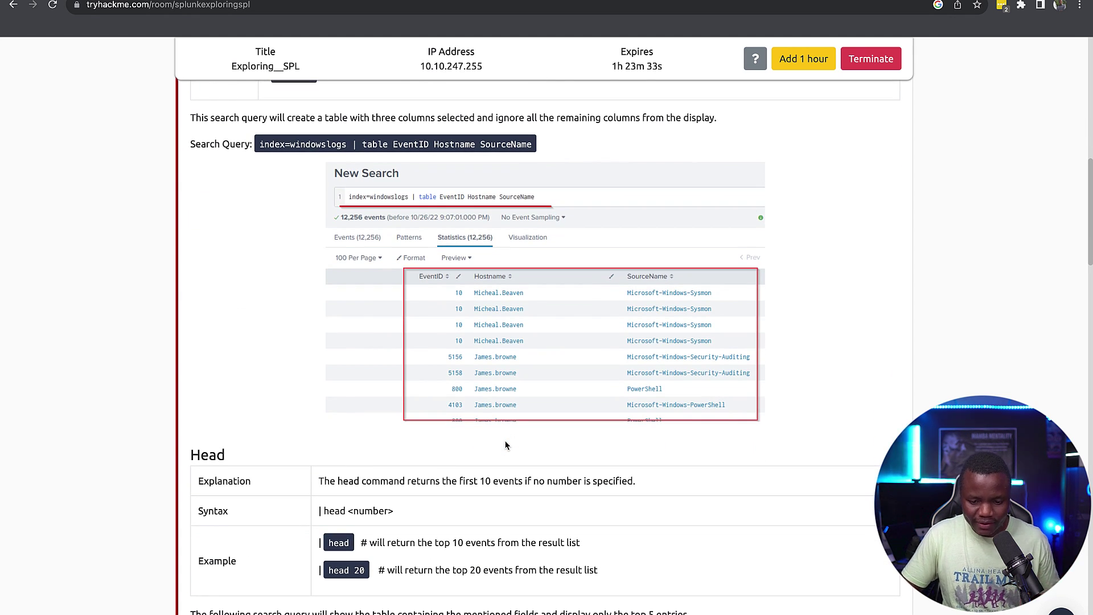
scroll(506, 444, "down", 2)
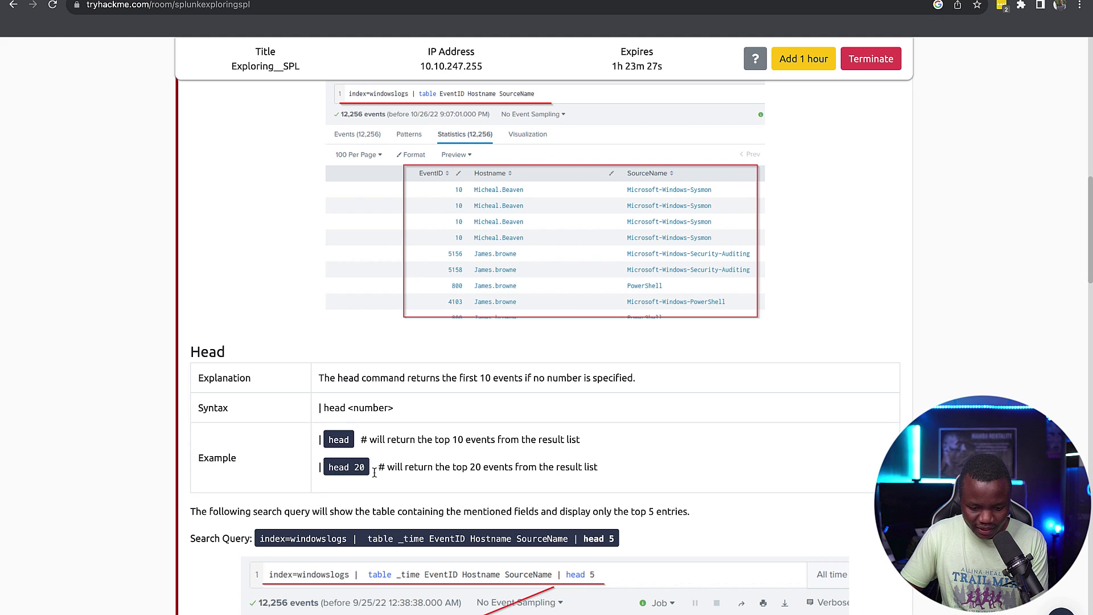
Step: Read Task 6's head 20 and head 5 examples, enlarging a results screenshot, then the tail syntax
left_click_drag(423, 467, 333, 468)
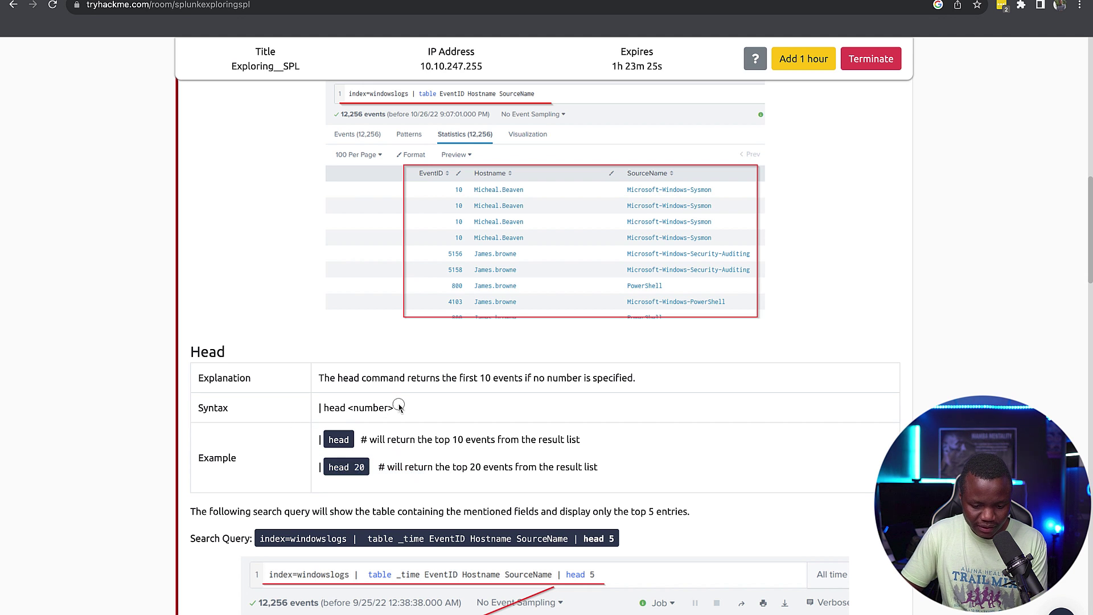
left_click_drag(398, 406, 320, 408)
scroll(365, 416, "down", 3)
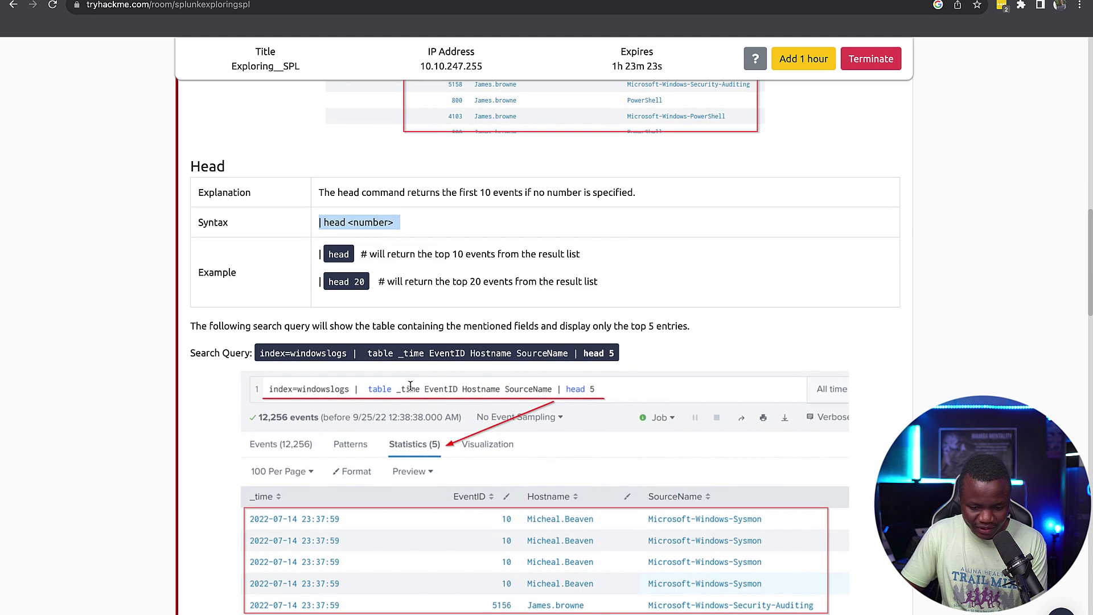
left_click_drag(604, 357, 353, 354)
left_click(602, 387)
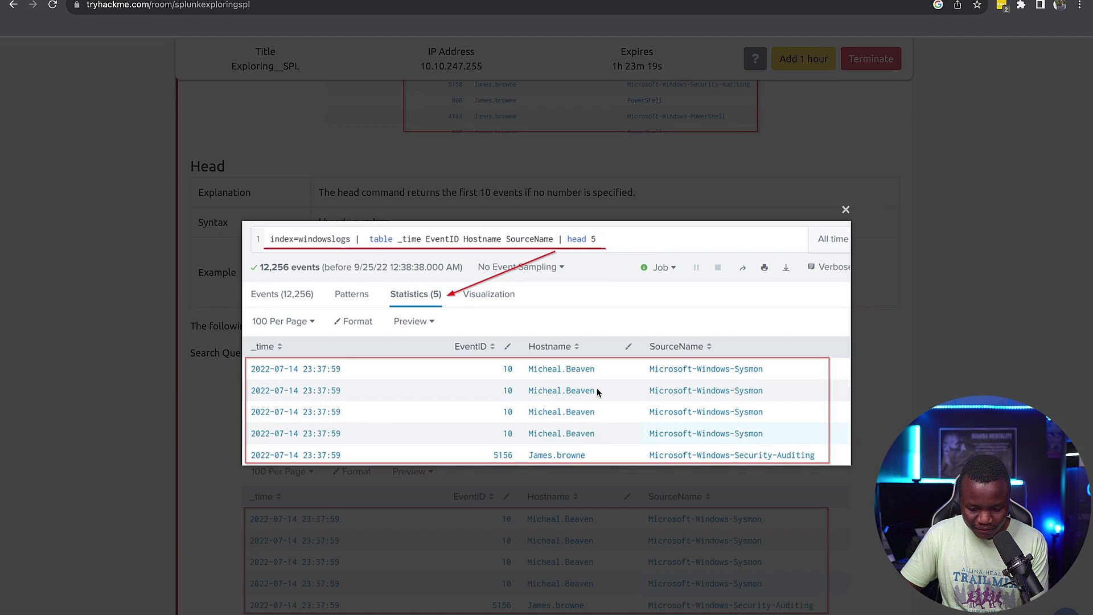
left_click(845, 210)
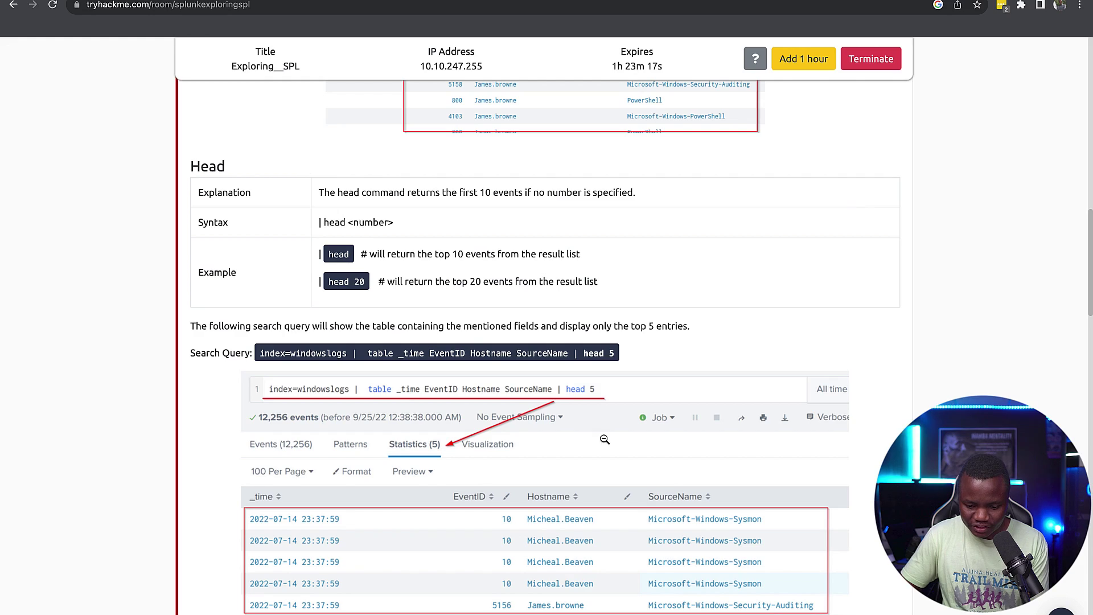
scroll(590, 451, "down", 2)
scroll(589, 451, "down", 3)
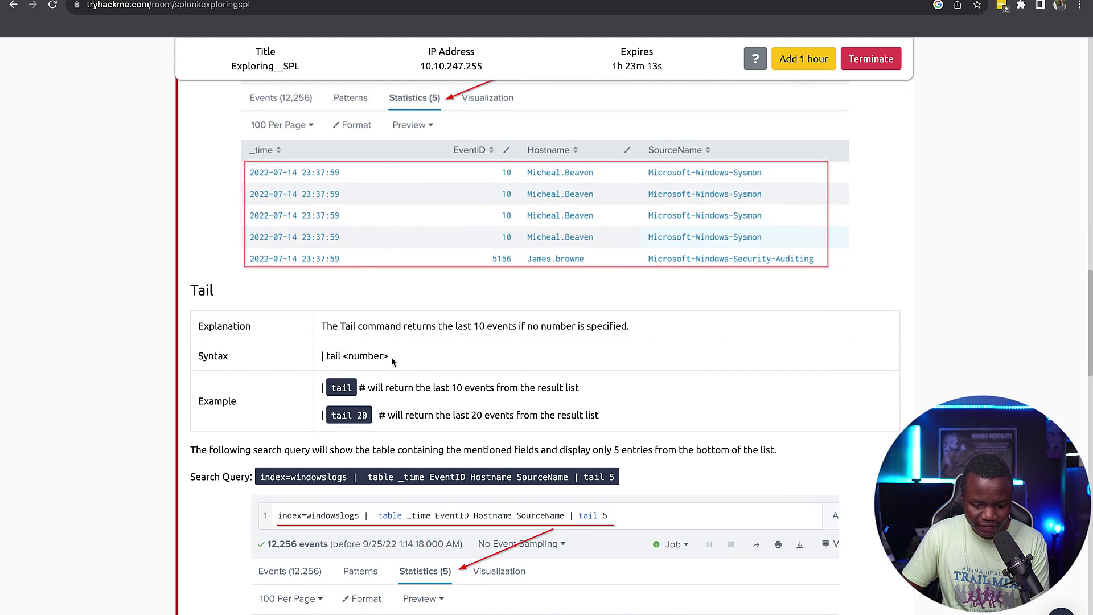
left_click_drag(390, 357, 350, 357)
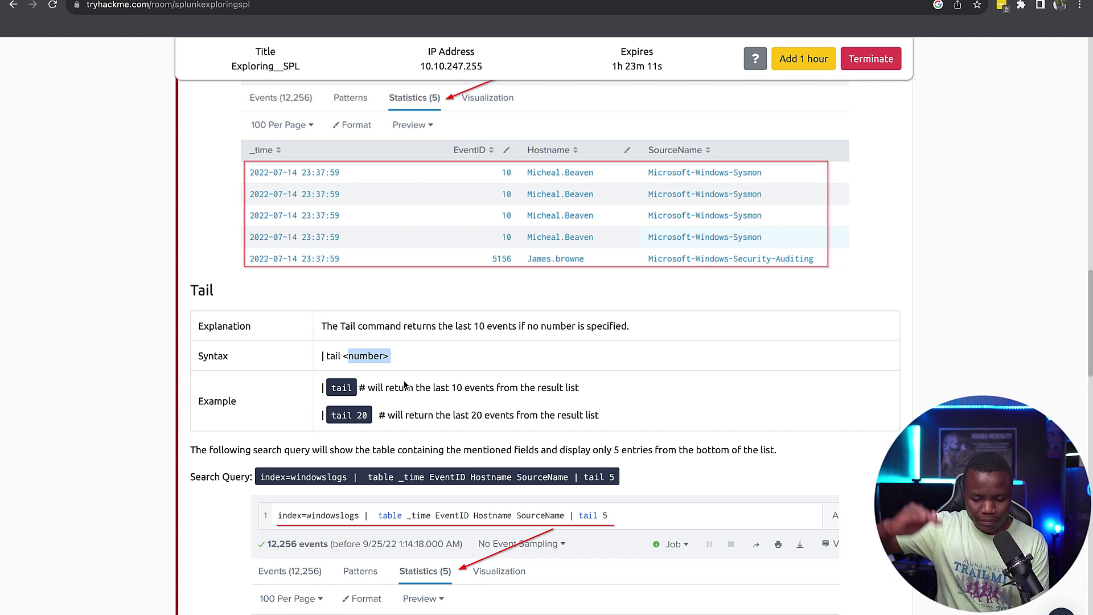
Step: Scroll through Task 6's sort and reverse sections to the questions on reverse, tail and SourceName sorting
scroll(404, 384, "down", 2)
scroll(460, 380, "down", 3)
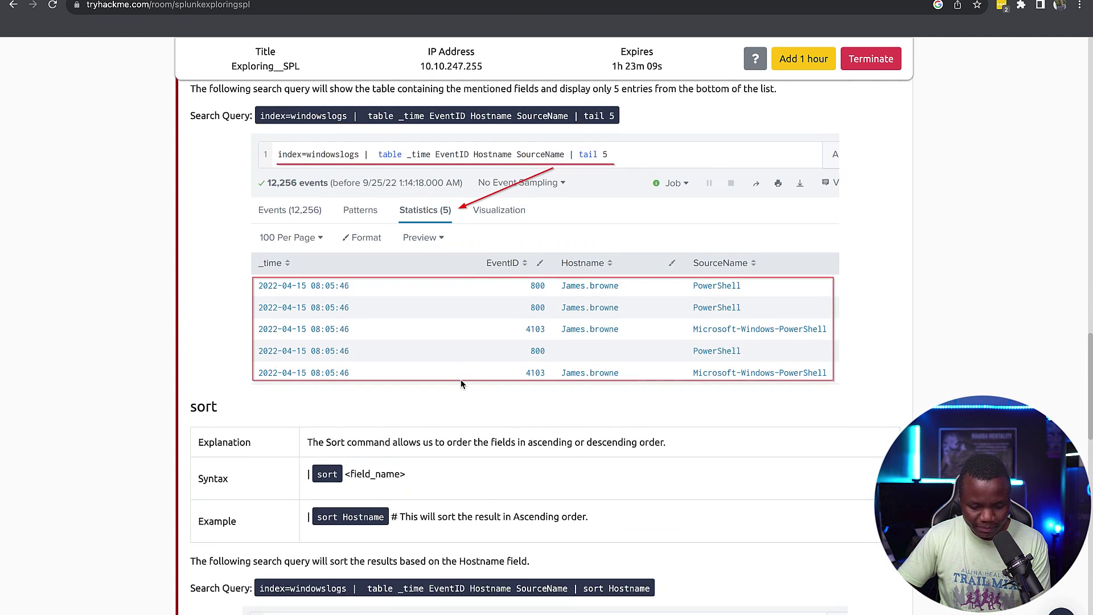
scroll(460, 380, "down", 2)
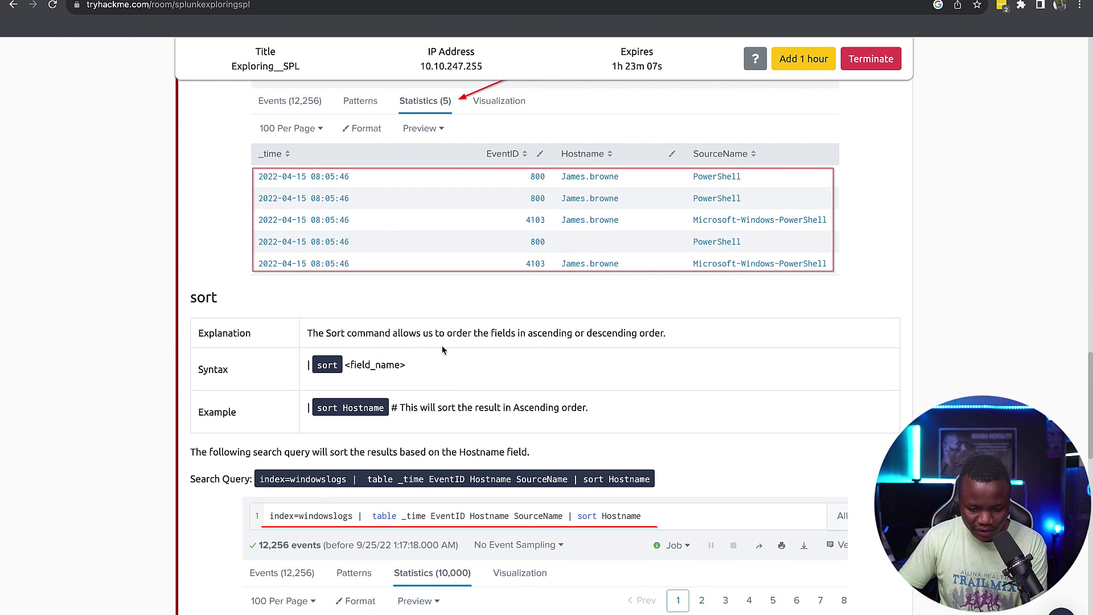
left_click_drag(537, 334, 644, 339)
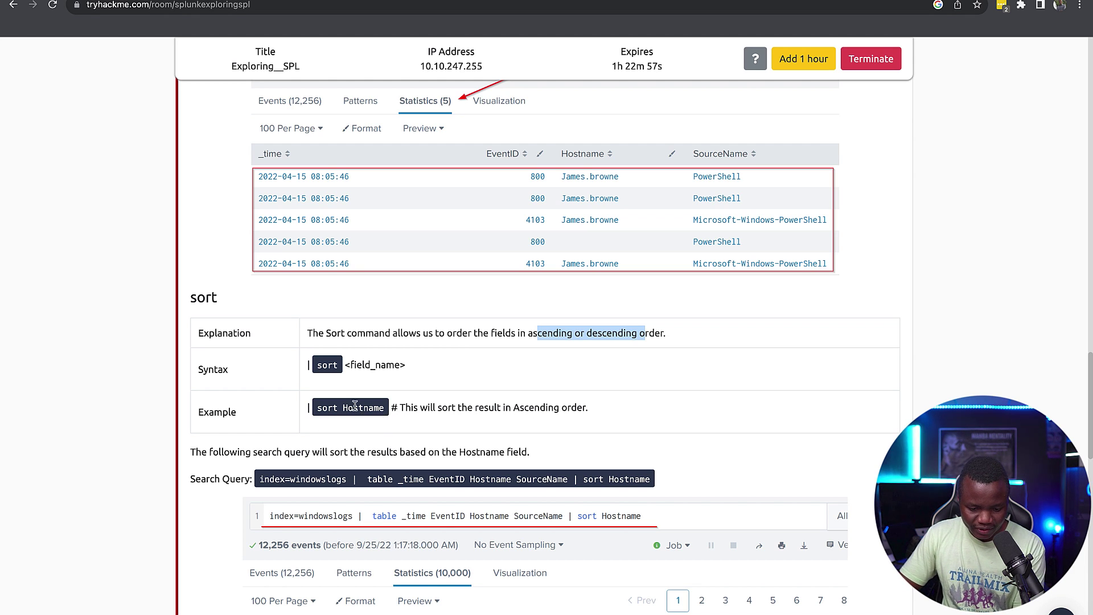
scroll(379, 405, "down", 8)
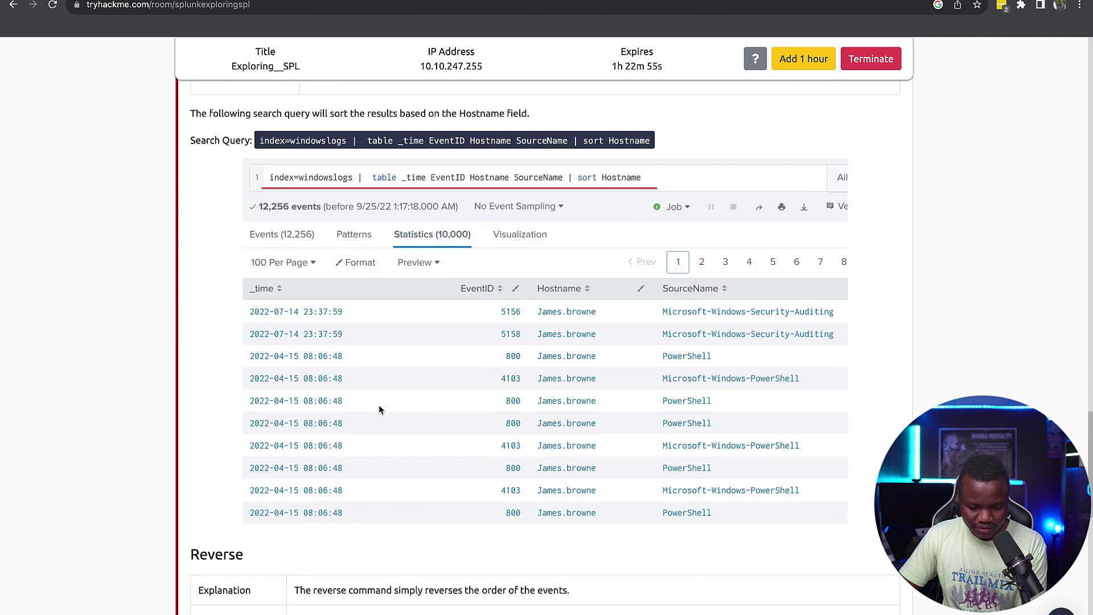
scroll(380, 407, "down", 1)
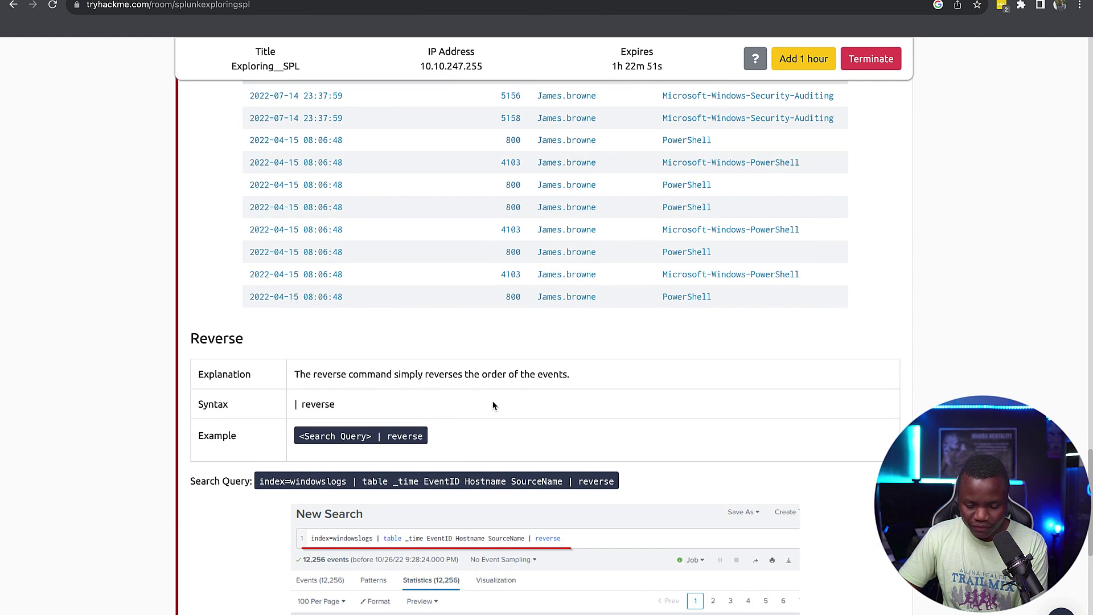
scroll(492, 405, "down", 3)
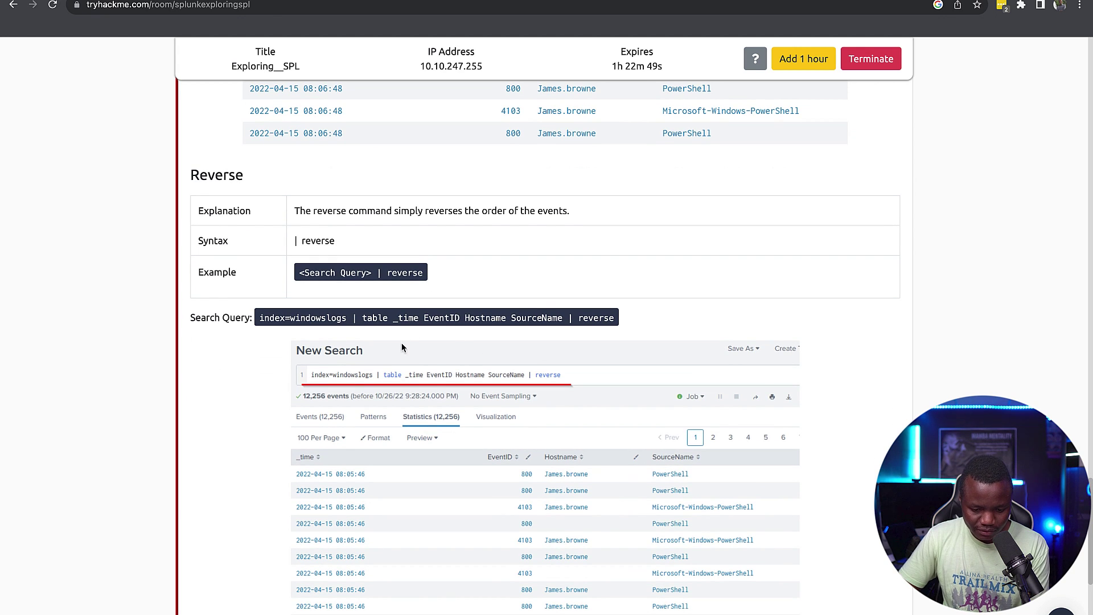
scroll(449, 420, "down", 2)
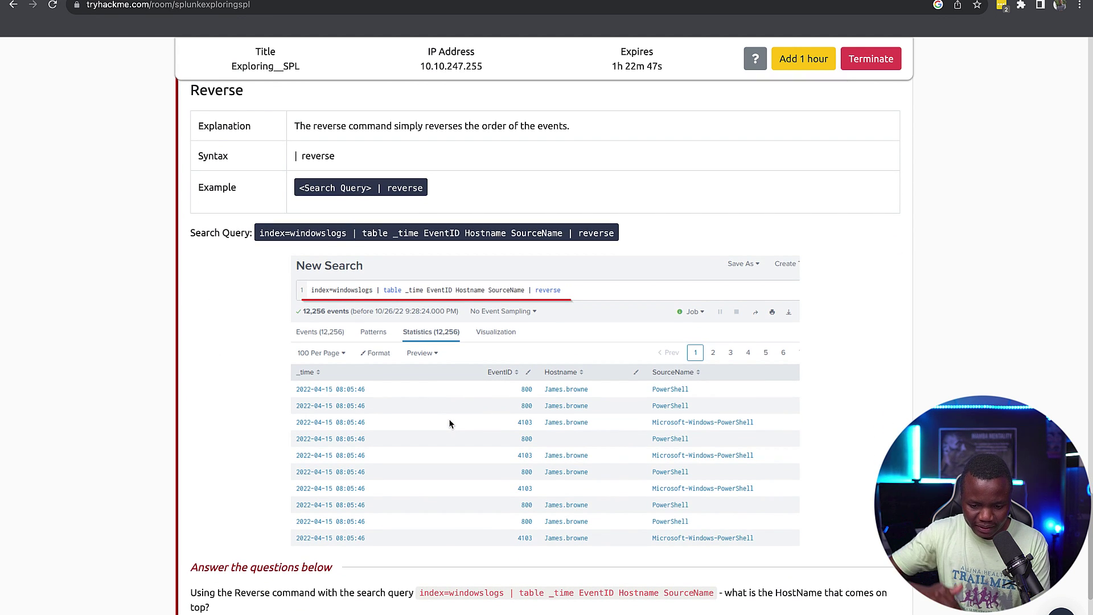
scroll(448, 419, "down", 4)
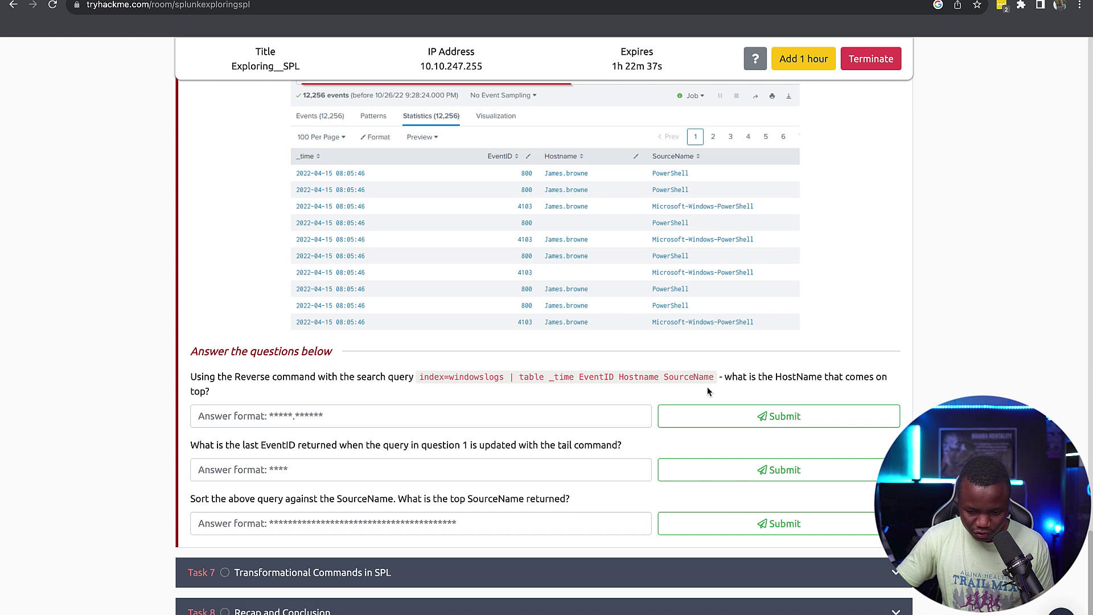
Step: Paste 'index=windowslogs | table _time EventID Hostname SourceName' above '| reverse', run it, and copy the top HostName
left_click_drag(714, 377, 416, 376)
key("ctrl+Tab")
key("BackSpace")
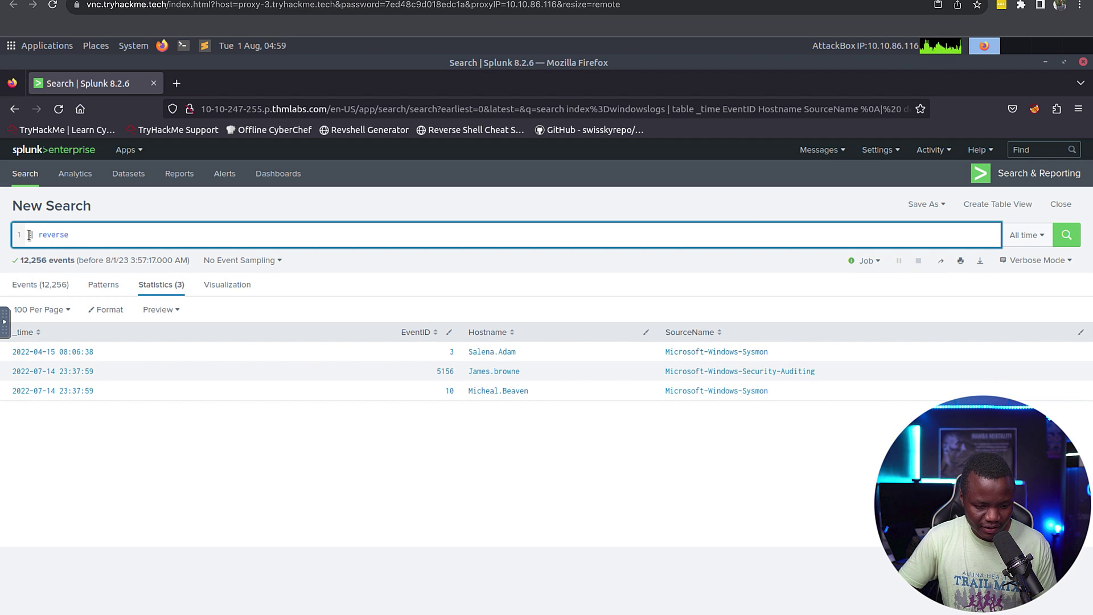
key("Return")
type("|index=windowslogs | table _time EventID Hostname SourceName")
key("Left")
key("Left")
key("Left")
key("Left")
key("Left")
key("Left")
key("Left")
key("Left")
key("Left")
key("Left")
key("Left")
key("Left")
key("Left")
key("Left")
key("Left")
key("Left")
key("Left")
key("Left")
key("Left")
key("Left")
key("Left")
key("Left")
key("Left")
key("Left")
key("Left")
key("Left")
key("Left")
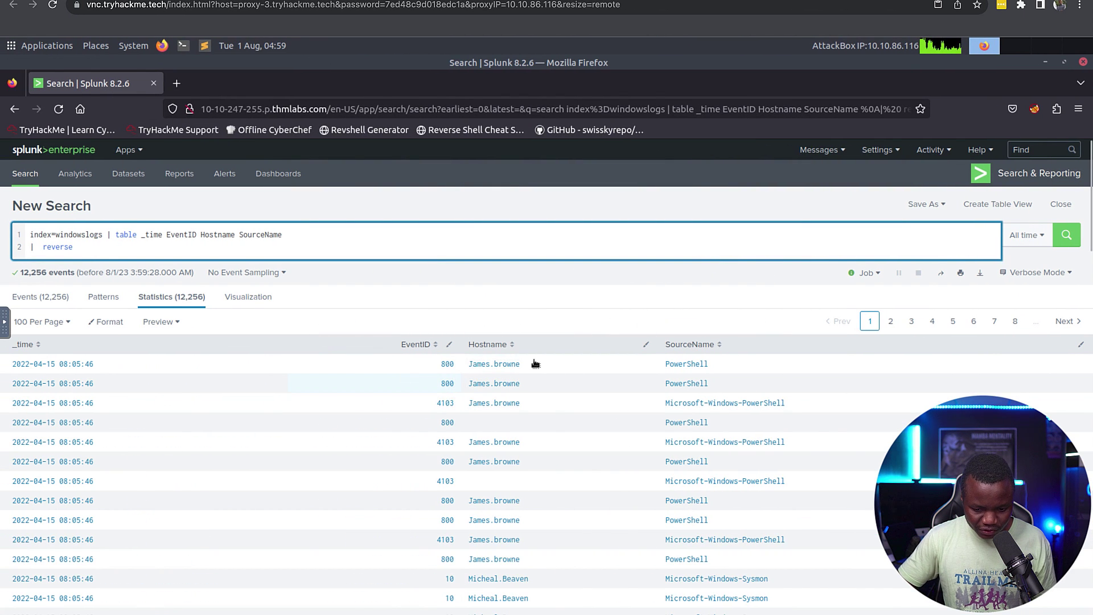
double_click(493, 364)
right_click(484, 366)
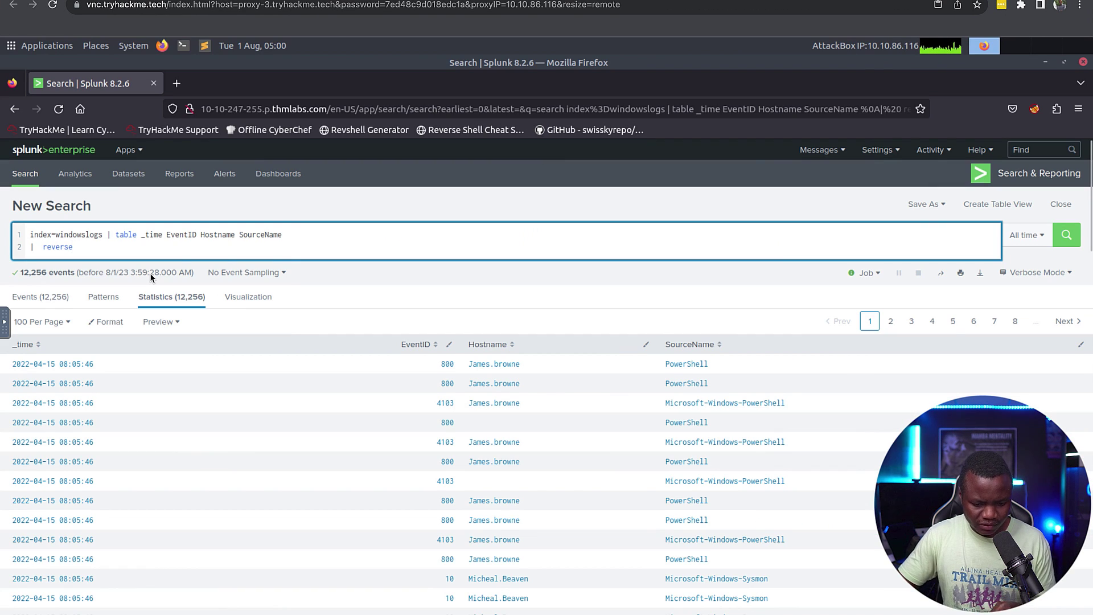
Step: Change the Splunk query from reverse to tail, then sort the results by SourceName
key("BackSpace")
key("BackSpace")
key("BackSpace")
key("BackSpace")
key("BackSpace")
key("BackSpace")
key("BackSpace")
type("tail")
key("Return")
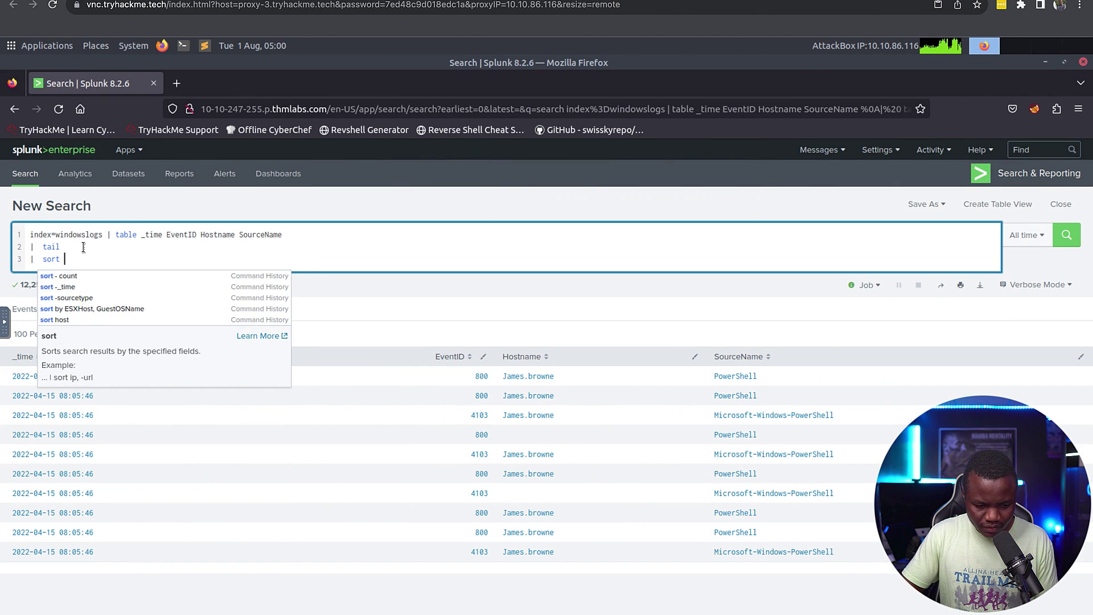
type("Sou")
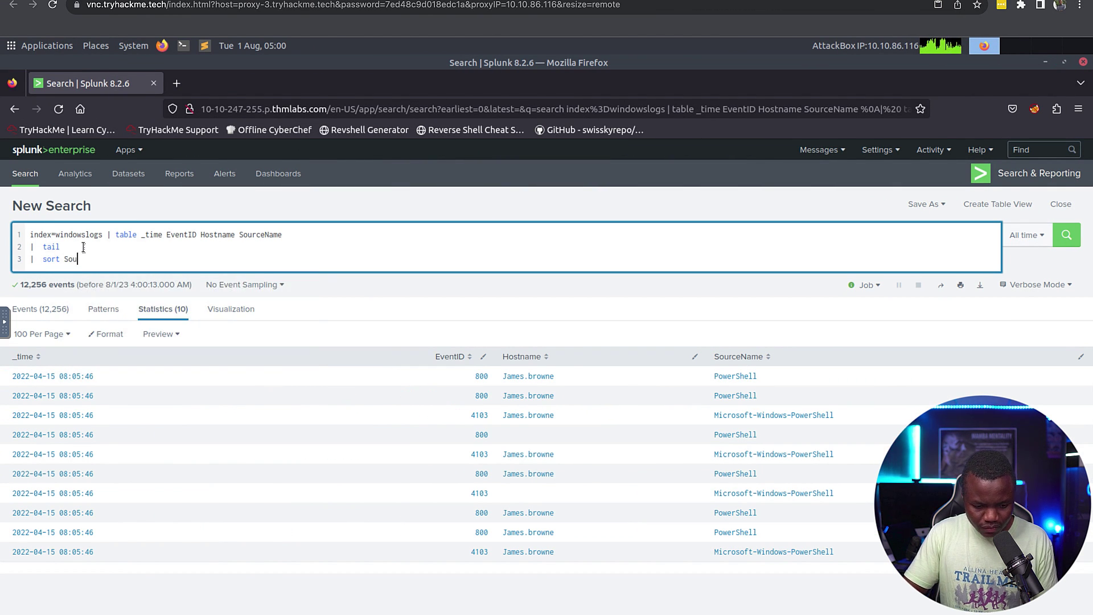
type("rceName")
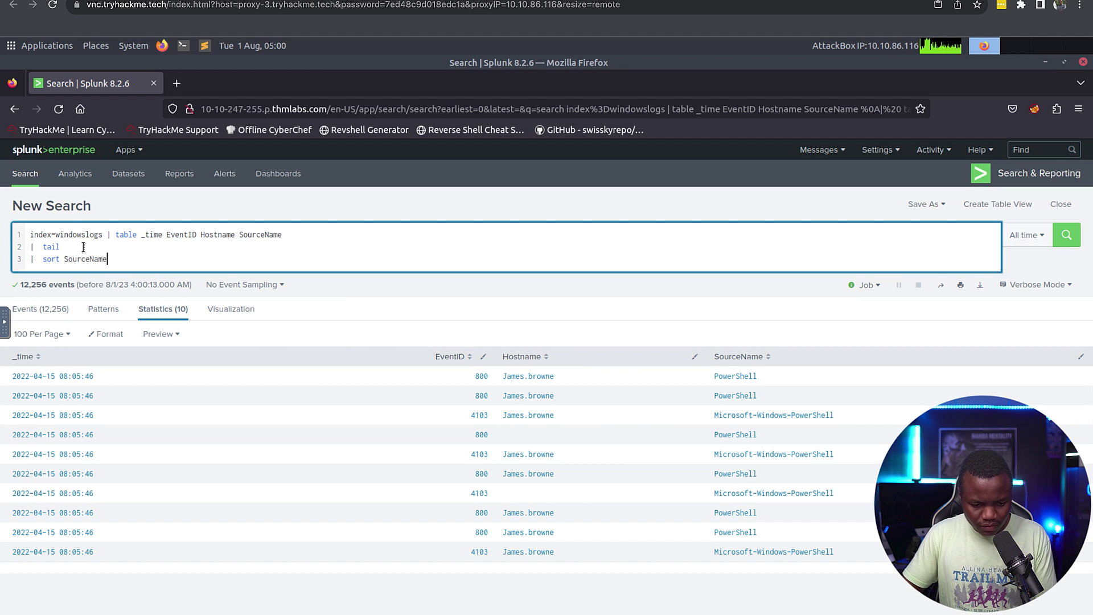
key("Return")
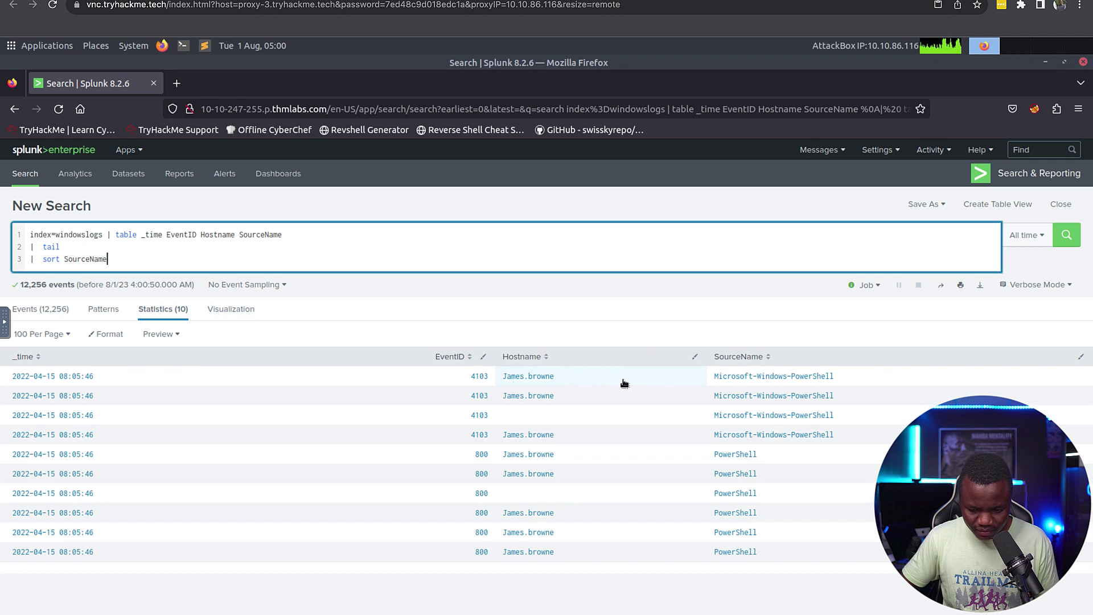
Step: Copy the top sorted SourceName value, Microsoft-Windows-PowerShell
left_click_drag(558, 377, 497, 377)
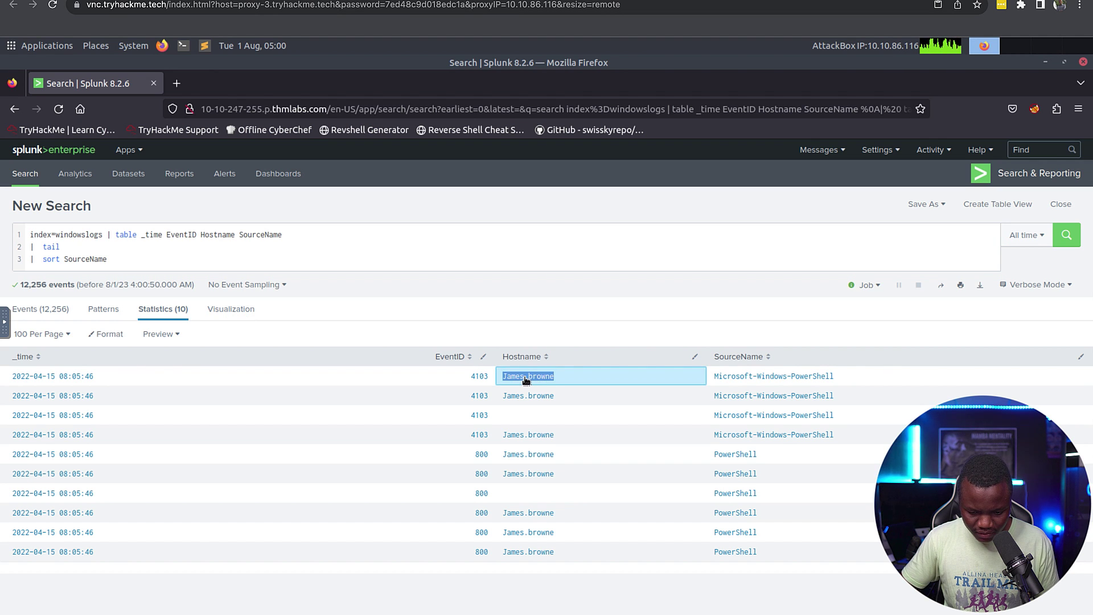
right_click(526, 378)
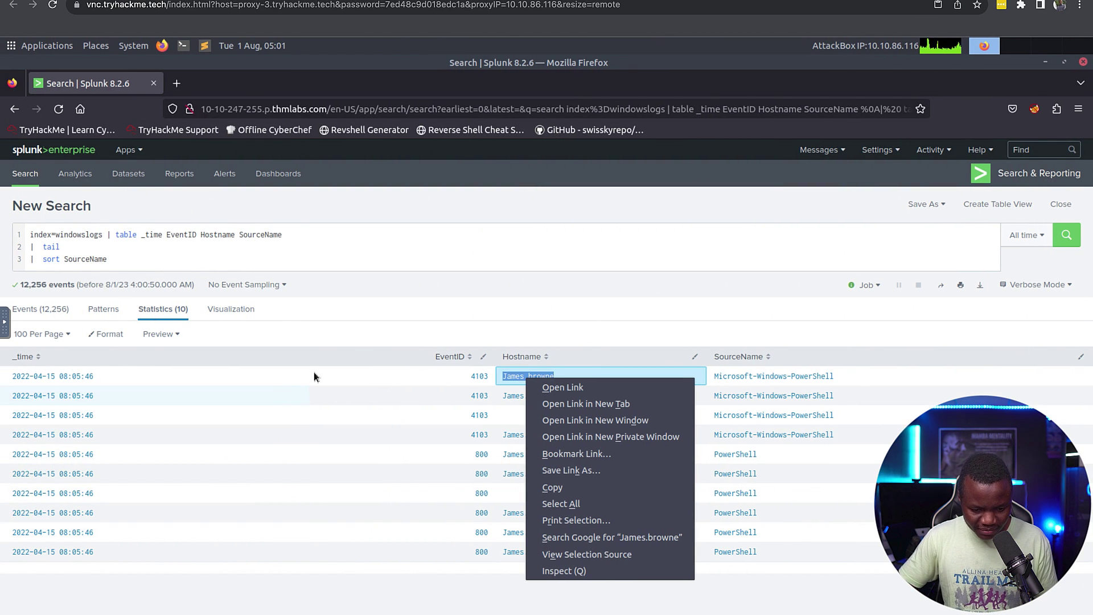
left_click(847, 378)
left_click_drag(847, 378, 708, 385)
right_click(740, 386)
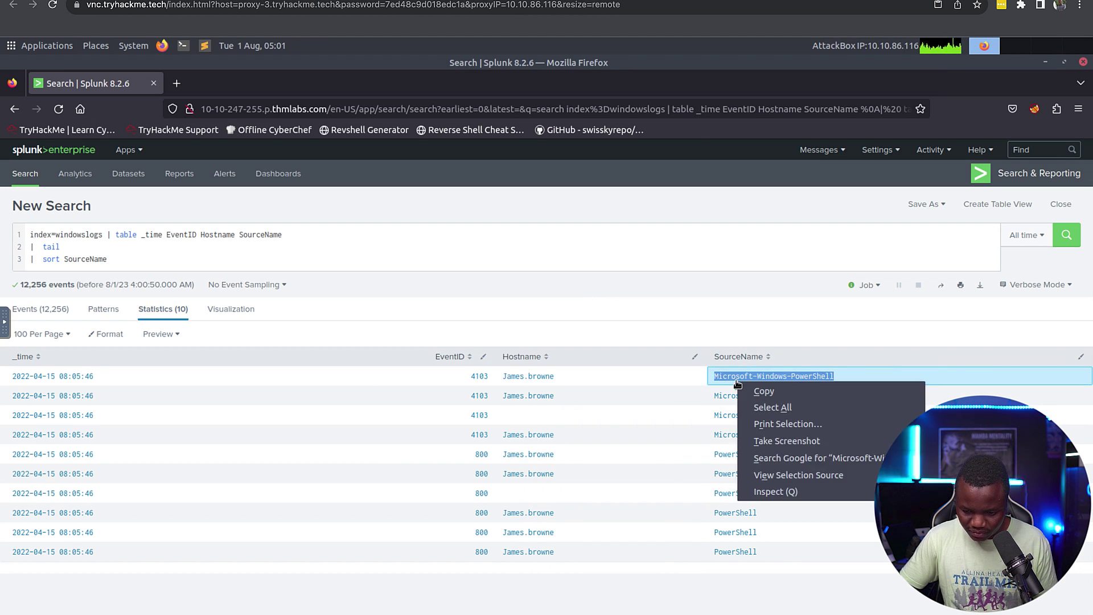
left_click(761, 393)
Step: Paste Microsoft-Windows-PowerShell into the TryHackMe SourceName answer field and submit it
key("ctrl+Right")
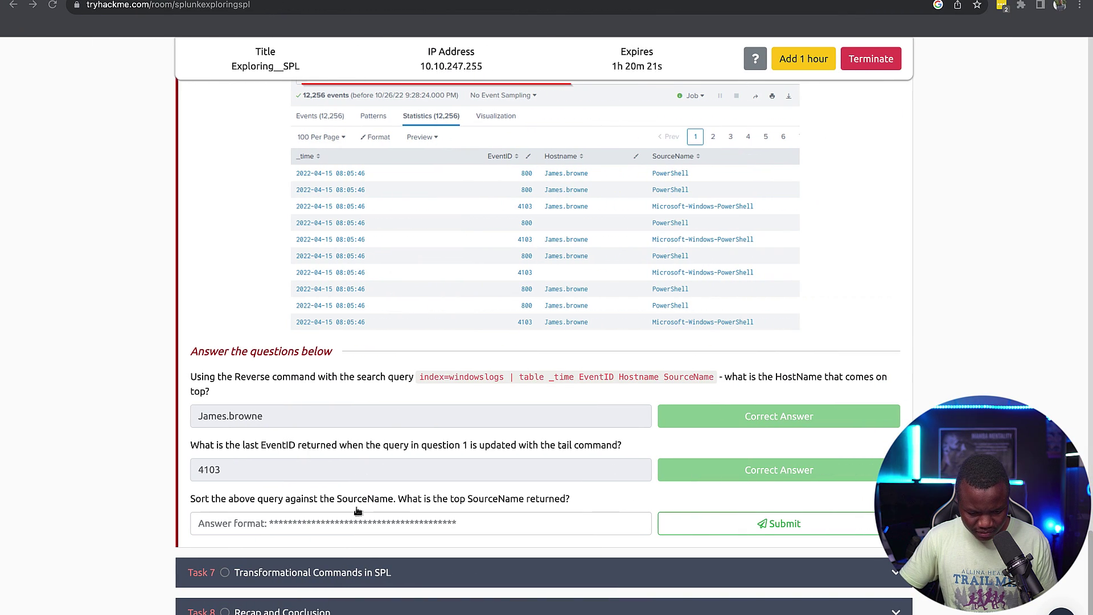
left_click(365, 523)
key("ctrl+v")
key("Return")
key("ctrl+Left")
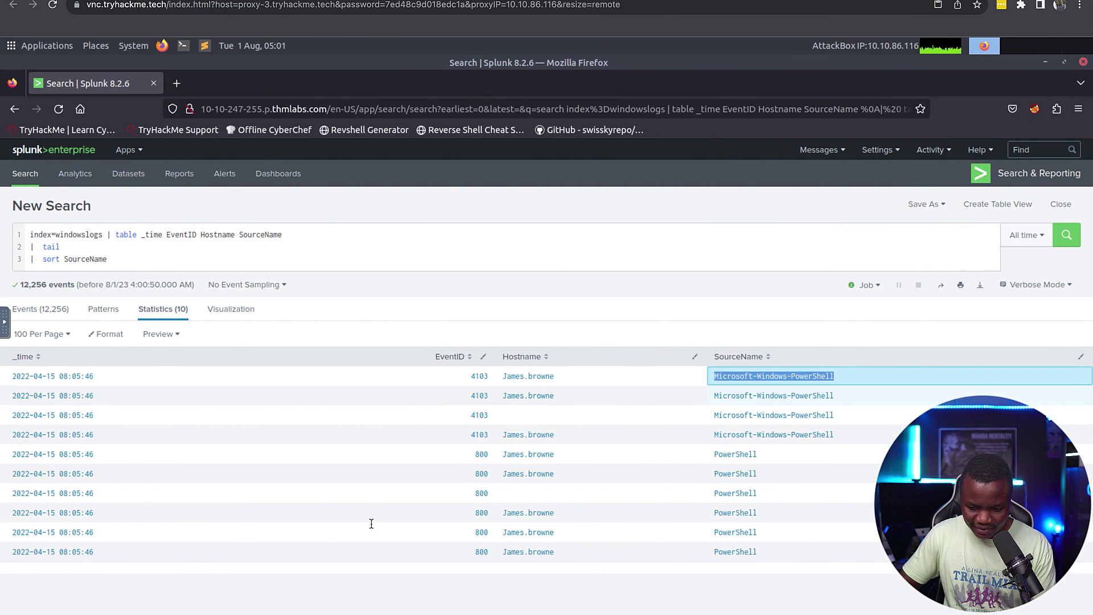
key("ctrl+Right")
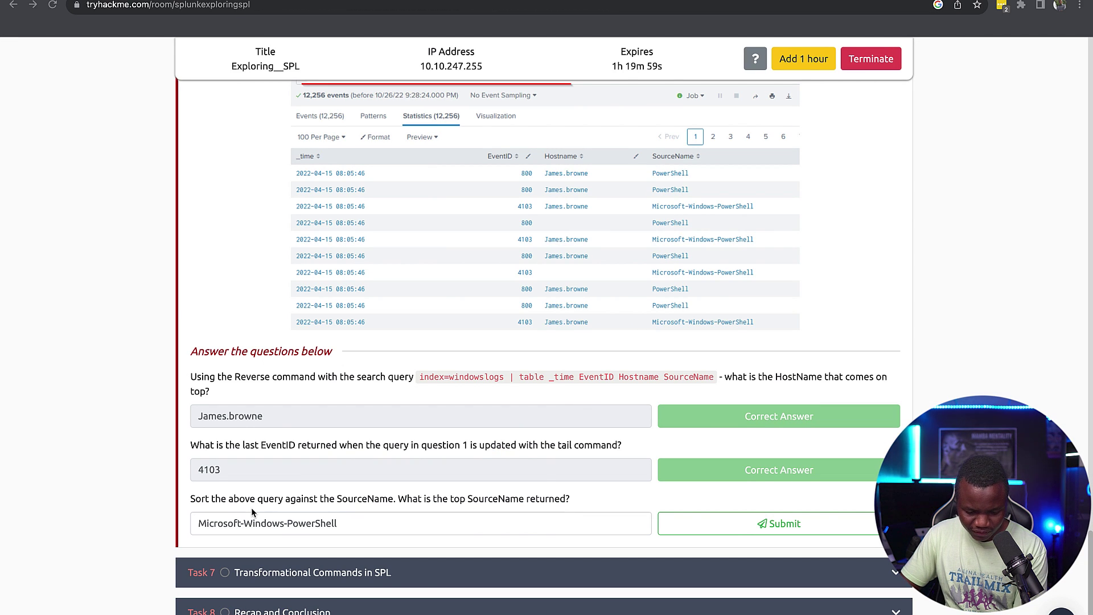
Step: Rerun the SourceName sort without tail and copy the new top value, Microsoft-Windows-Directory-Services-SAM
key("ctrl+Left")
key("Return")
left_click_drag(821, 364, 631, 369)
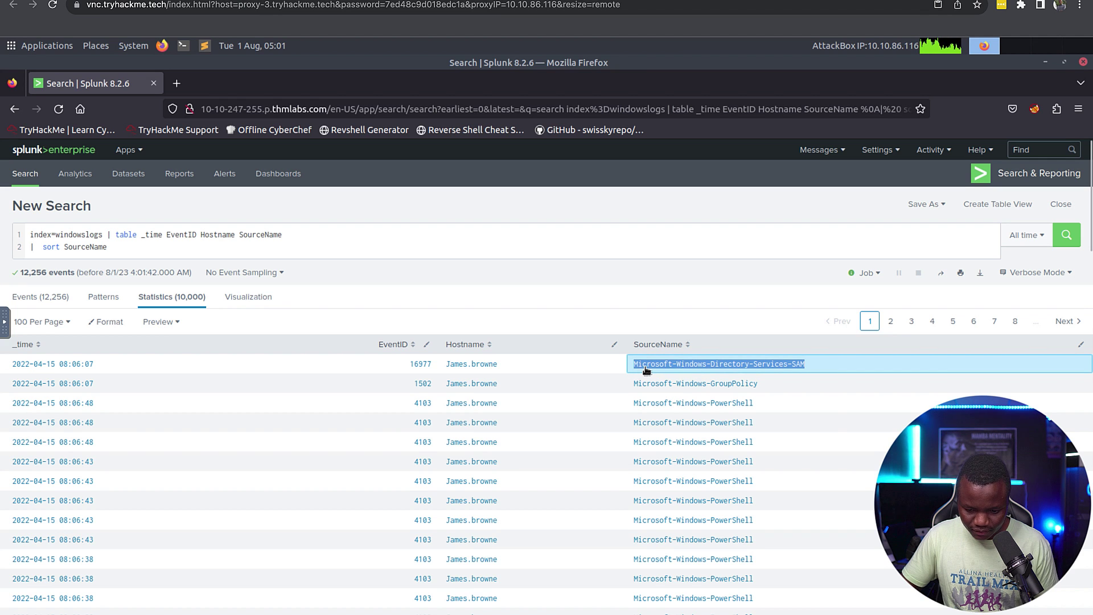
right_click(644, 368)
left_click(665, 379)
Step: Replace the previous TryHackMe answer with Microsoft-Windows-Directory-Services-SAM and submit it
key("ctrl+Right")
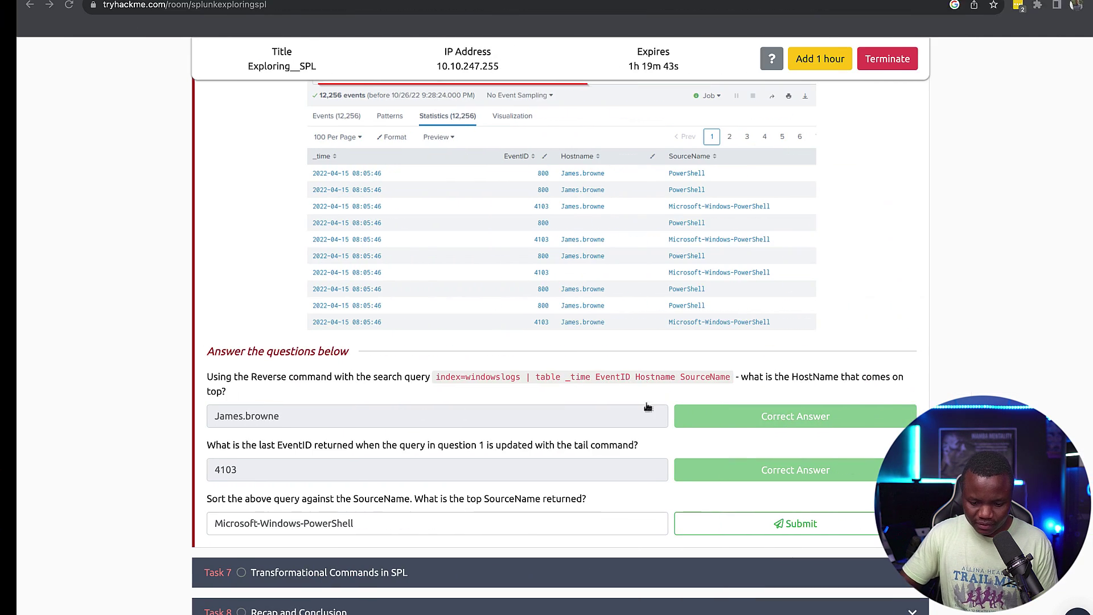
triple_click(329, 534)
key("super+v")
left_click(739, 523)
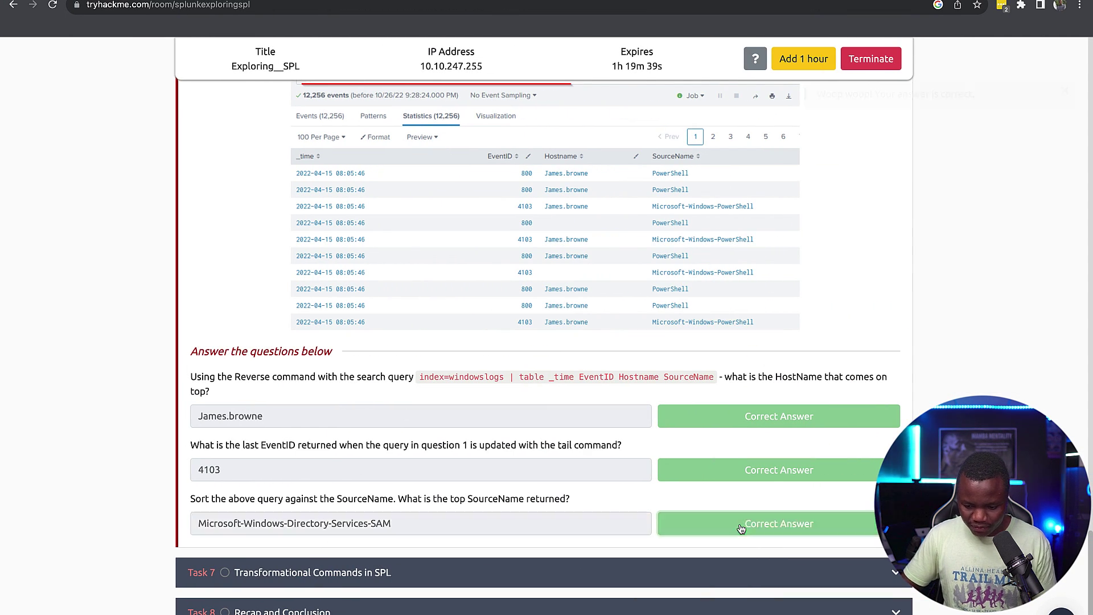
scroll(398, 447, "down", 2)
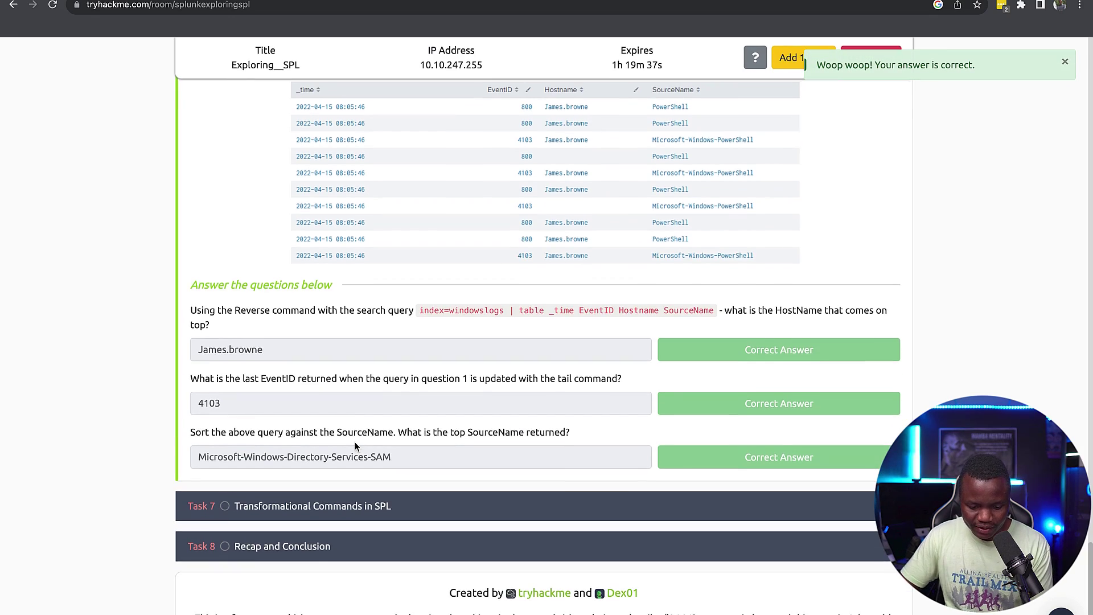
Step: Expand Task 7, Transformational Commands in SPL, and read the top command and its limit=6 syntax
left_click(359, 508)
scroll(341, 352, "down", 15)
scroll(340, 351, "up", 20)
scroll(340, 351, "up", 15)
scroll(340, 351, "up", 8)
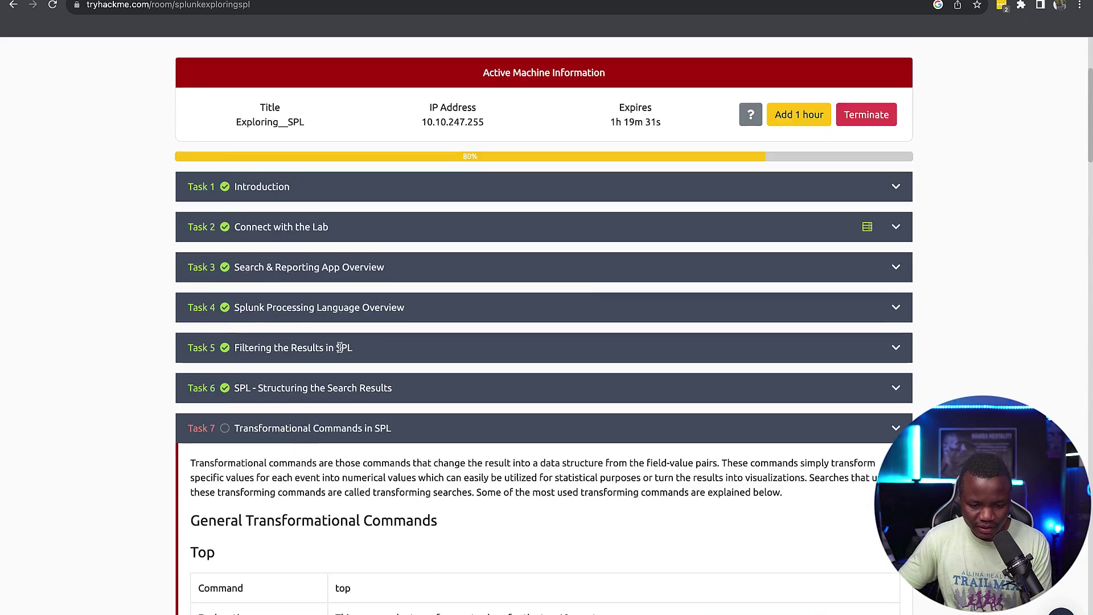
scroll(341, 349, "down", 2)
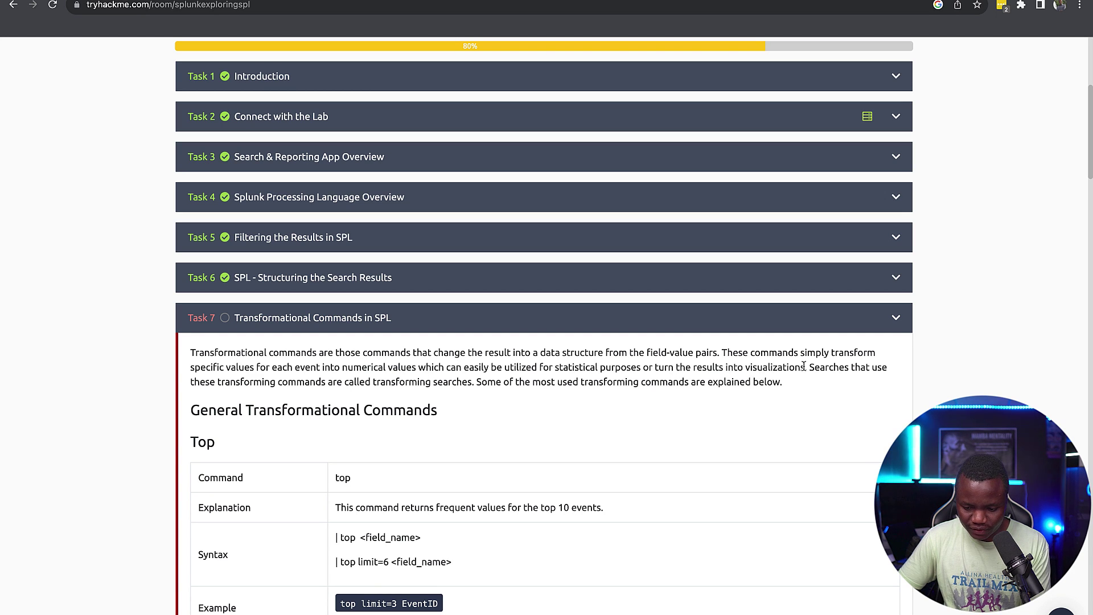
scroll(313, 408, "down", 3)
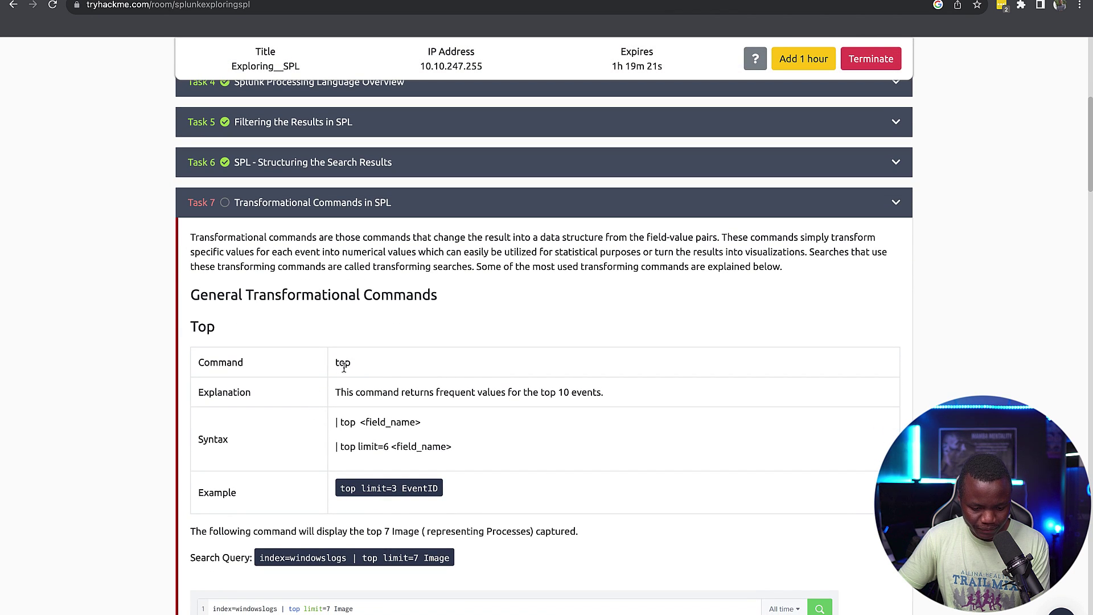
left_click_drag(397, 446, 361, 447)
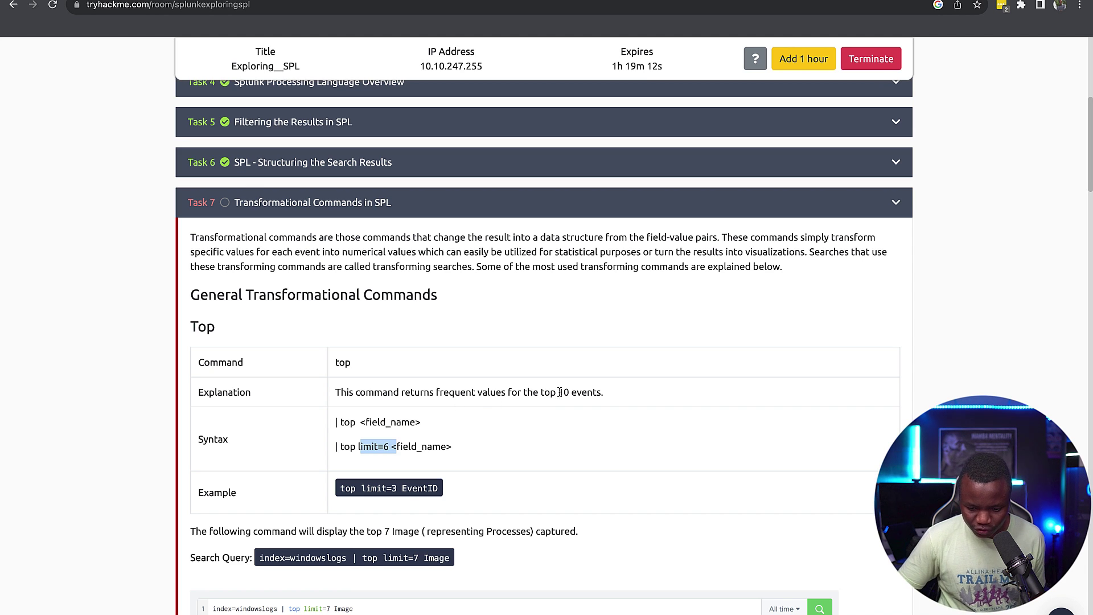
left_click_drag(604, 393, 348, 383)
Step: Read on through the rare and highlight command sections to the STATS Commands table
scroll(345, 397, "down", 2)
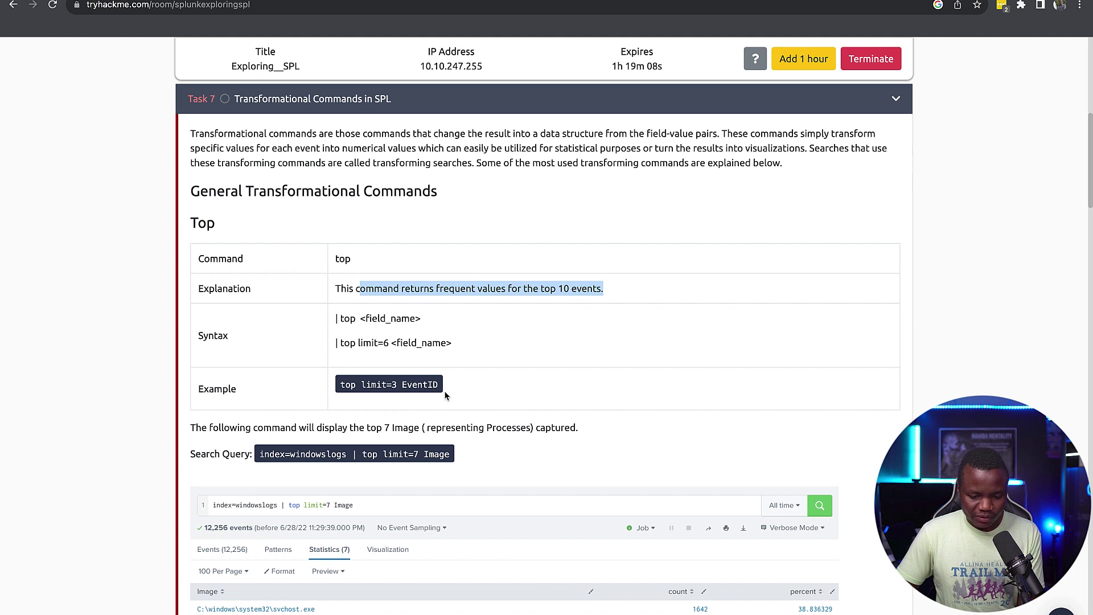
left_click_drag(441, 384, 403, 385)
scroll(351, 417, "down", 1)
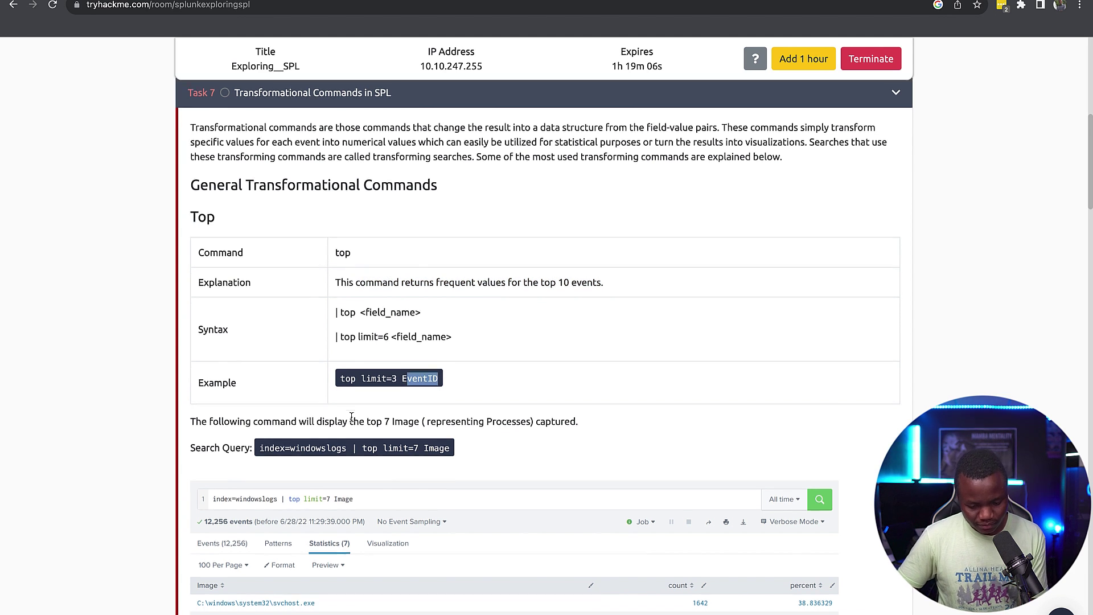
scroll(351, 418, "down", 5)
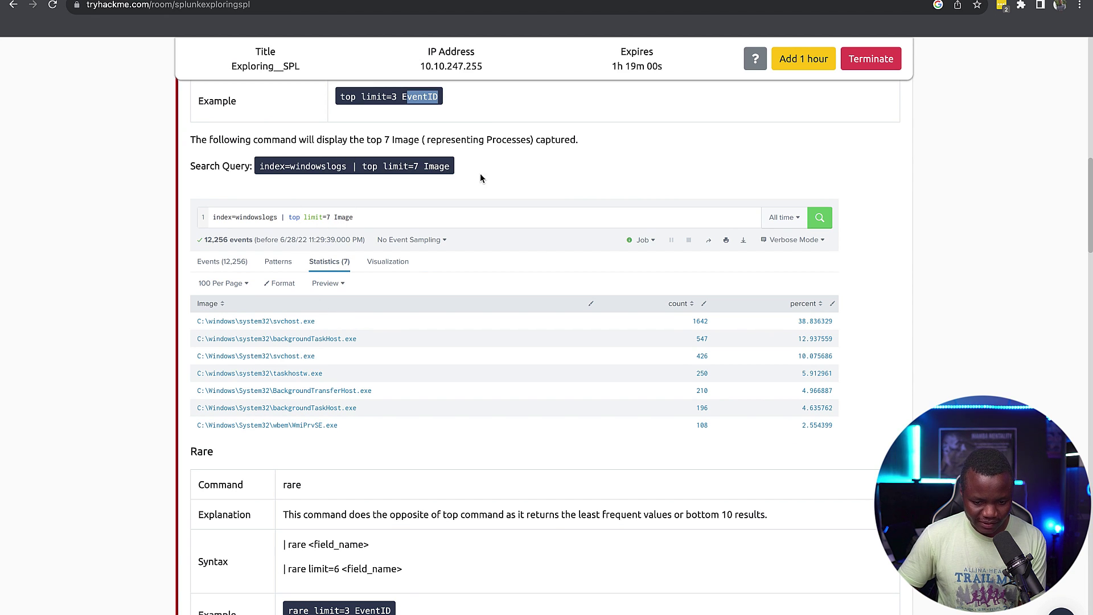
scroll(344, 305, "down", 3)
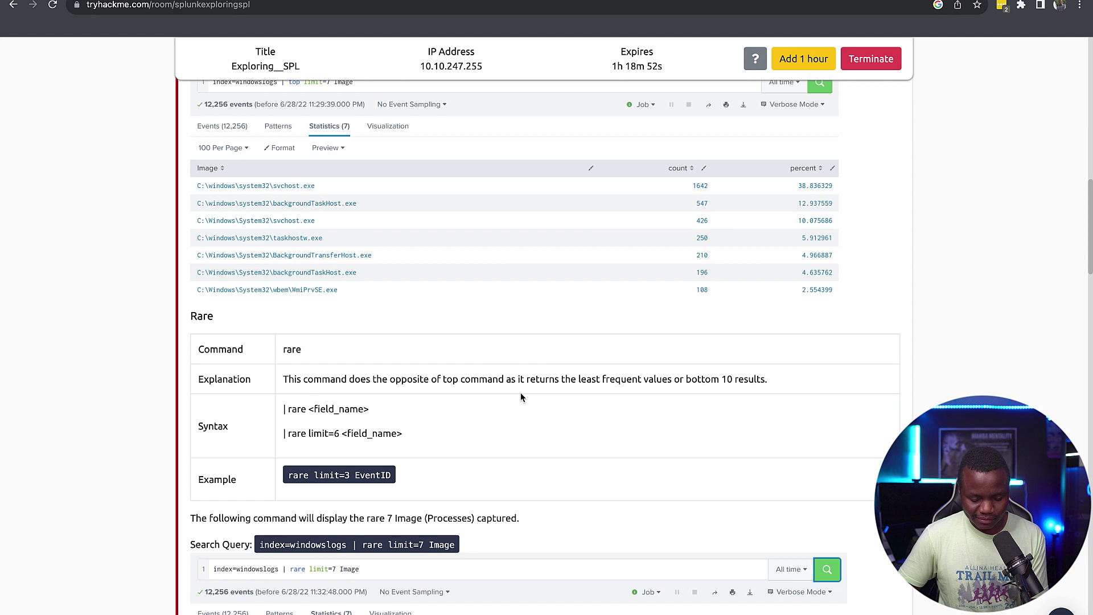
scroll(520, 392, "down", 4)
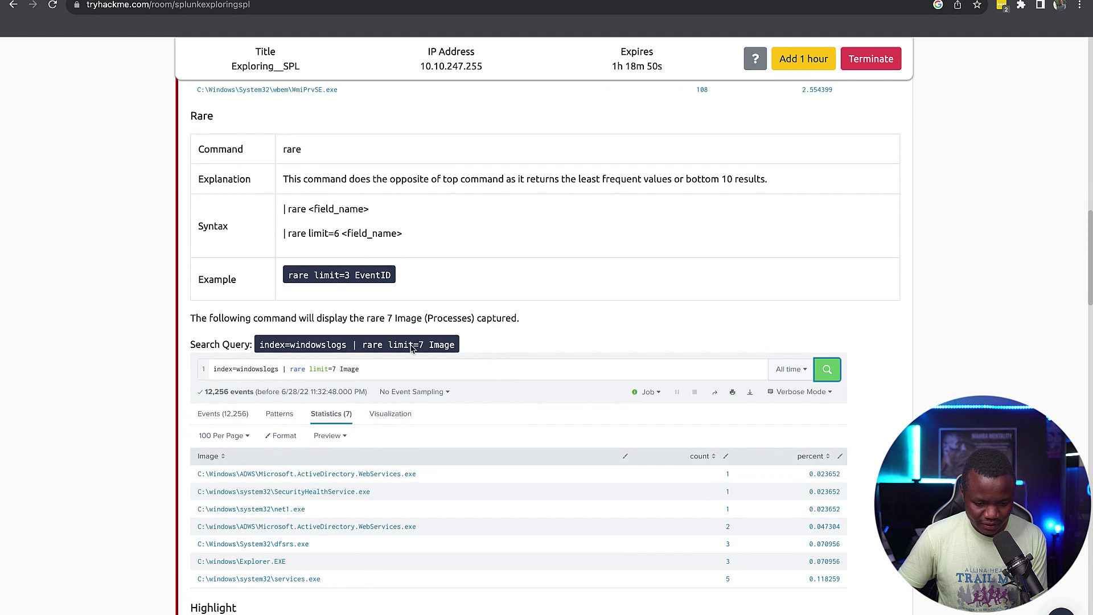
scroll(346, 341, "down", 4)
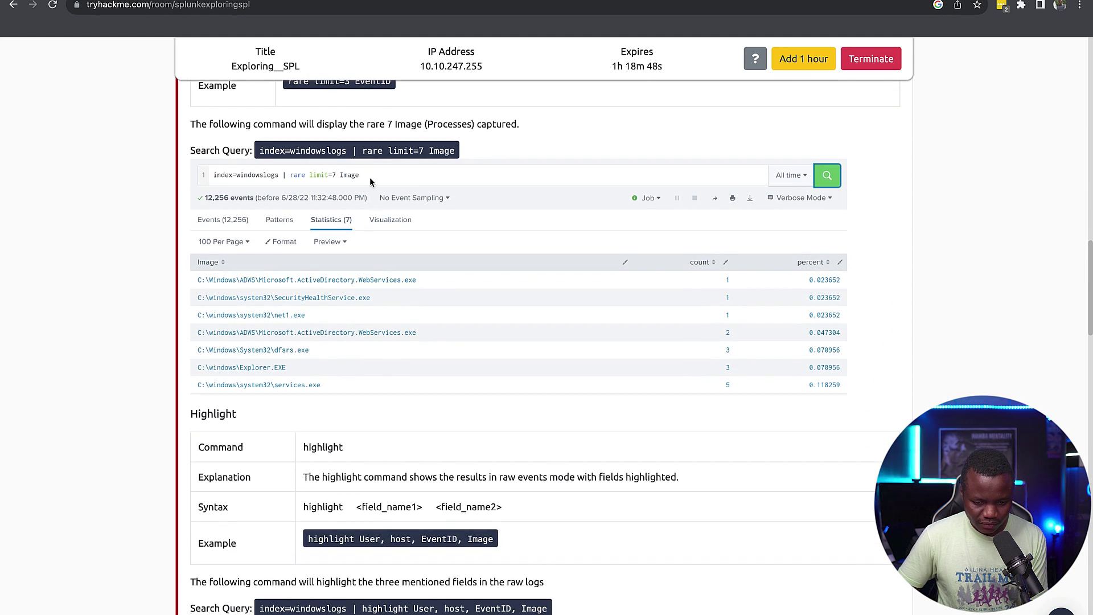
scroll(442, 185, "down", 5)
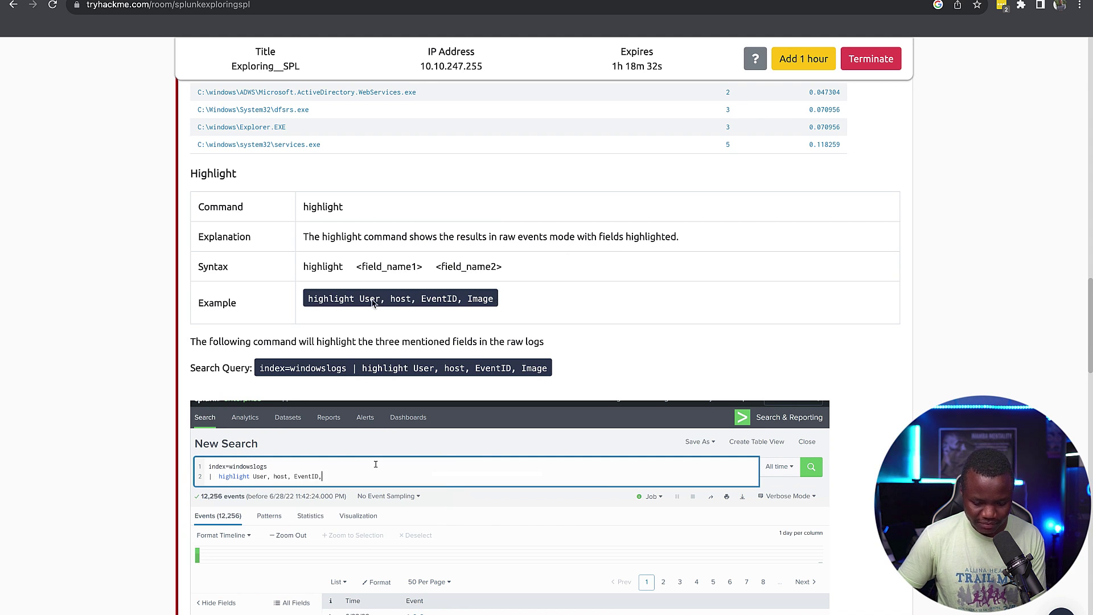
left_click_drag(493, 299, 367, 299)
scroll(347, 299, "down", 8)
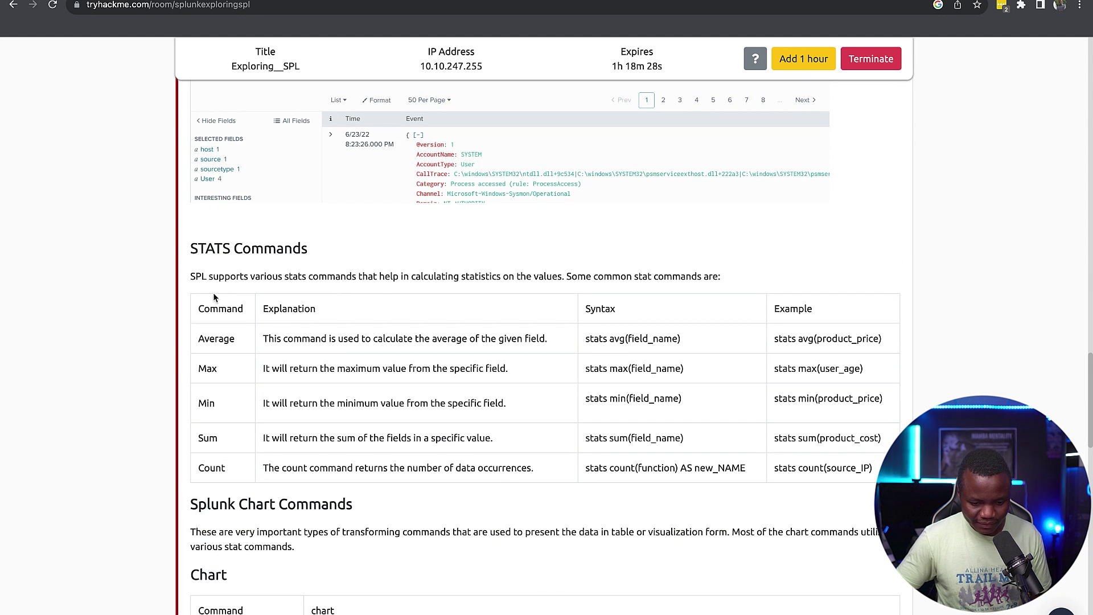
scroll(241, 340, "down", 3)
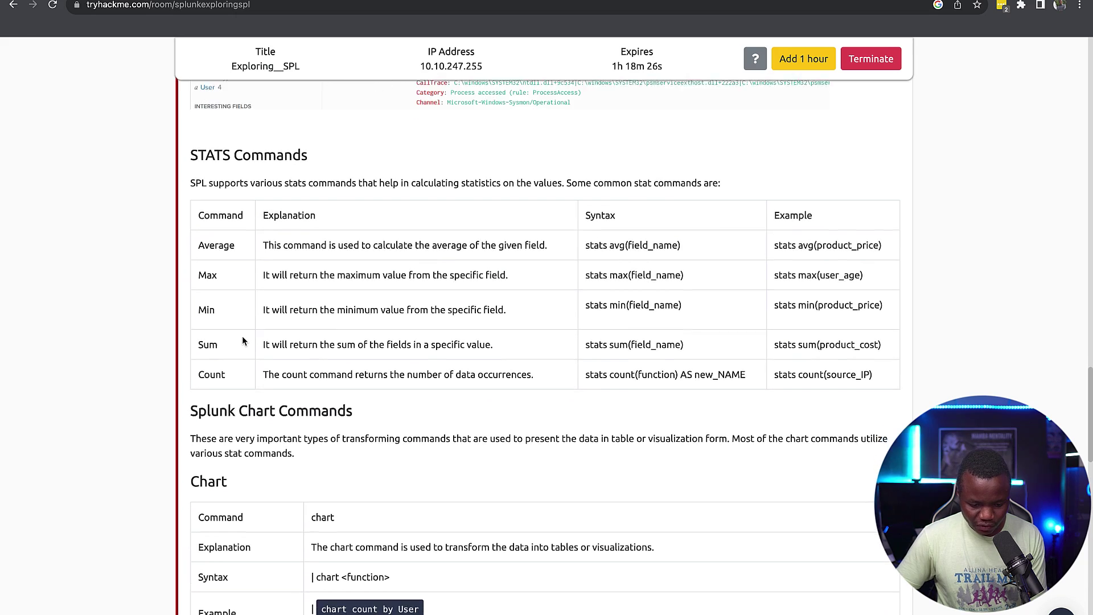
scroll(243, 340, "down", 1)
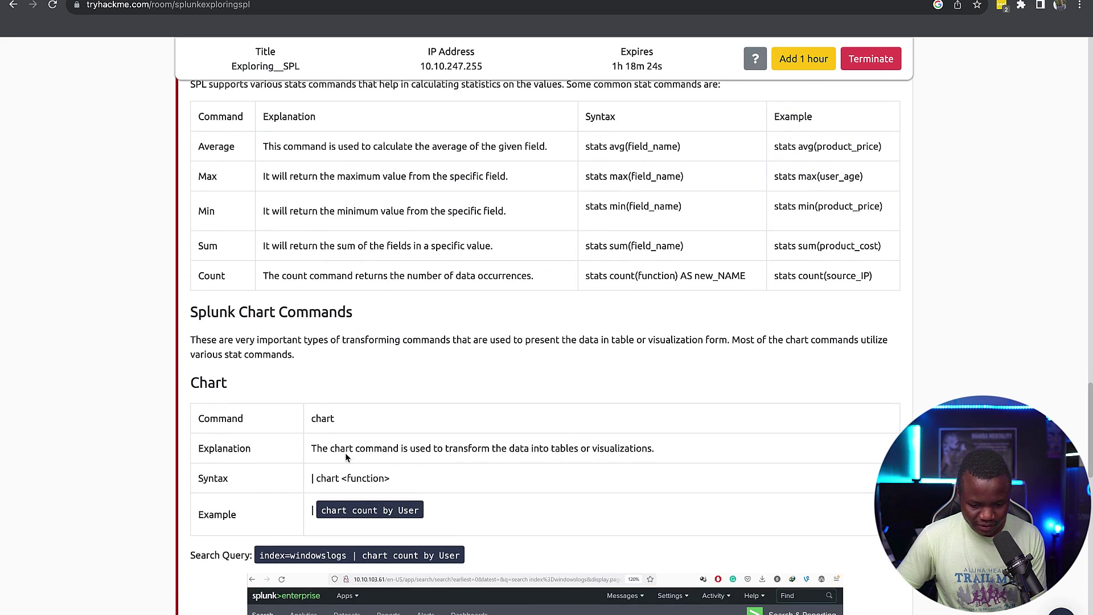
scroll(292, 370, "up", 4)
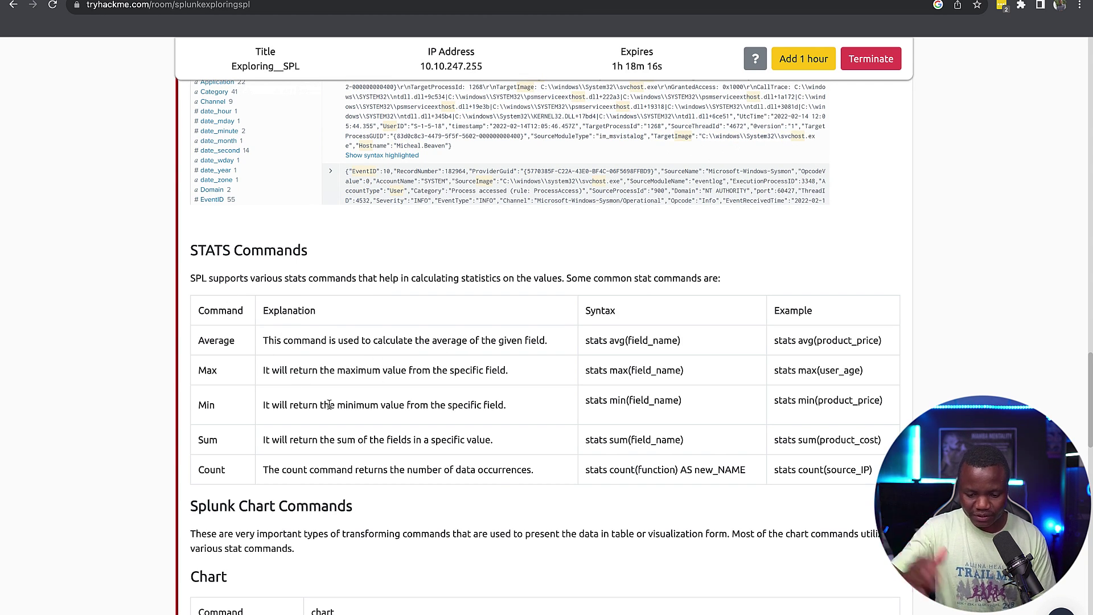
scroll(329, 404, "down", 4)
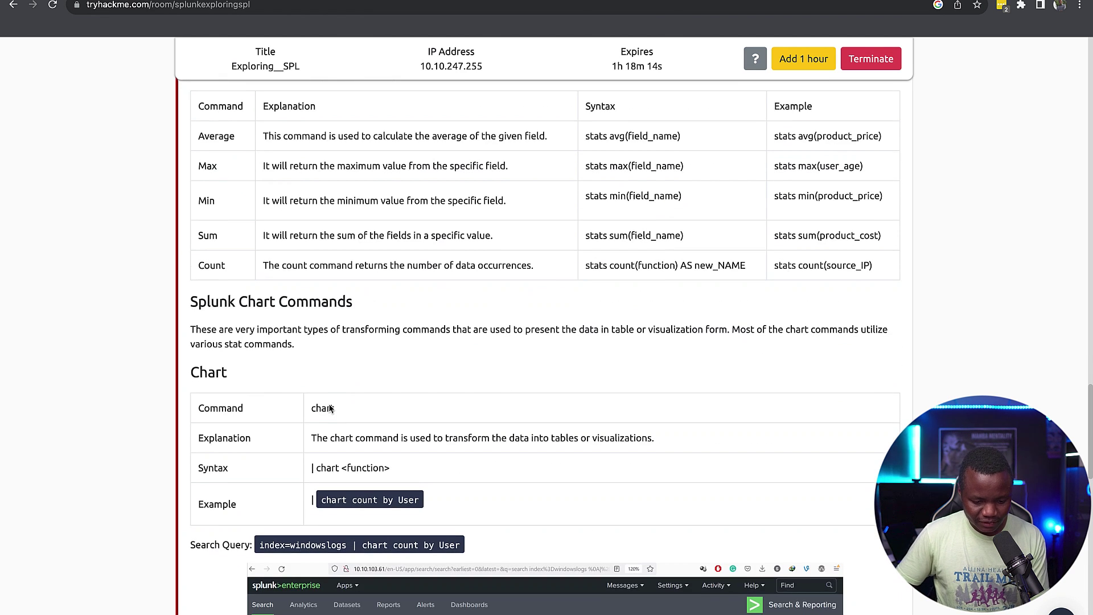
scroll(330, 408, "down", 1)
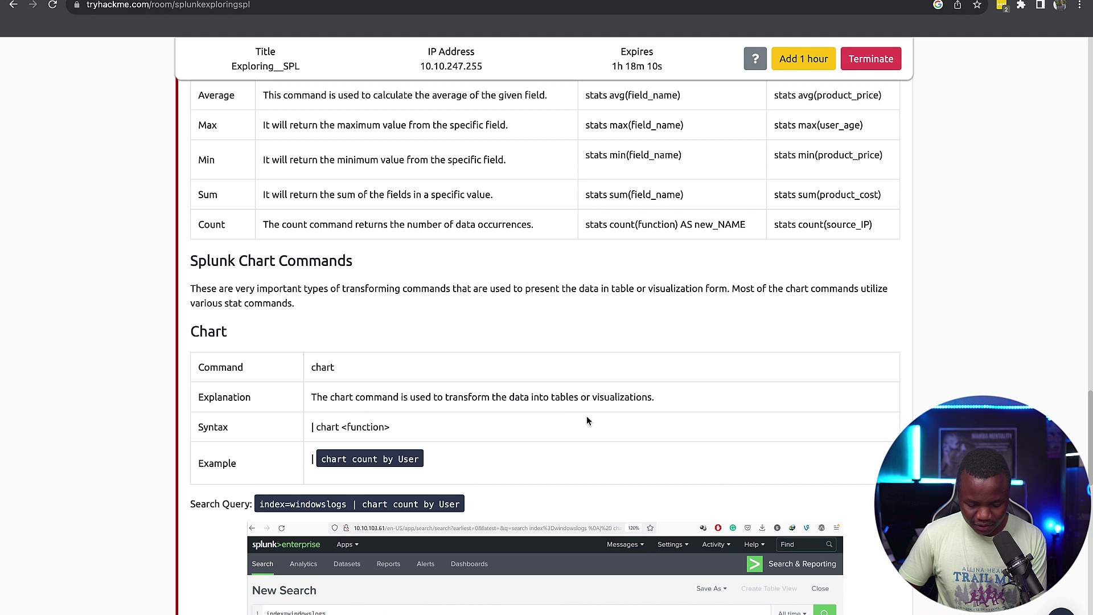
scroll(588, 421, "down", 4)
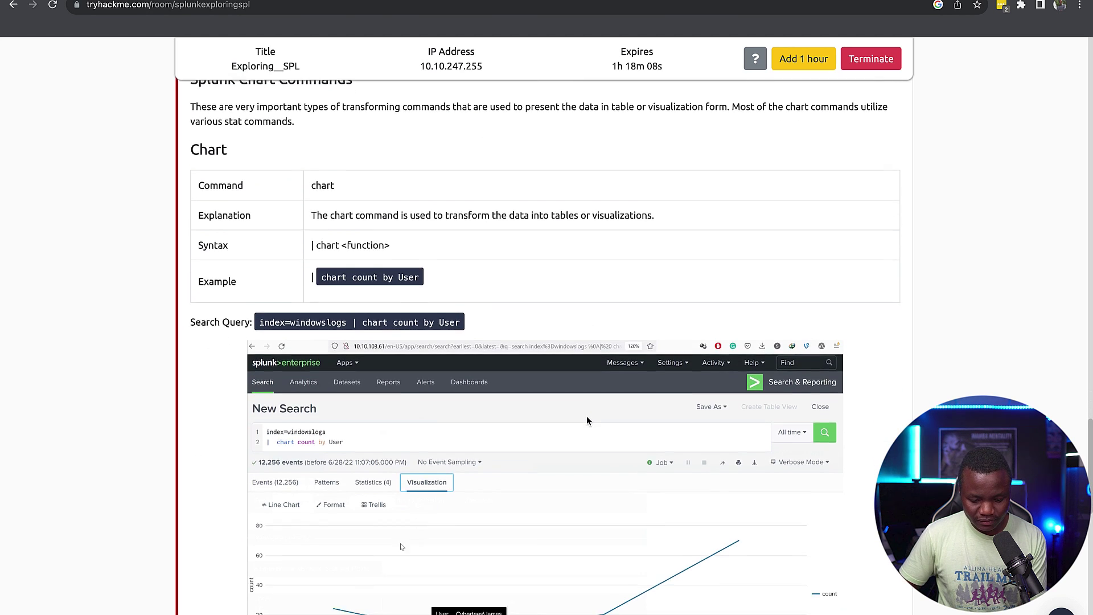
scroll(586, 420, "down", 1)
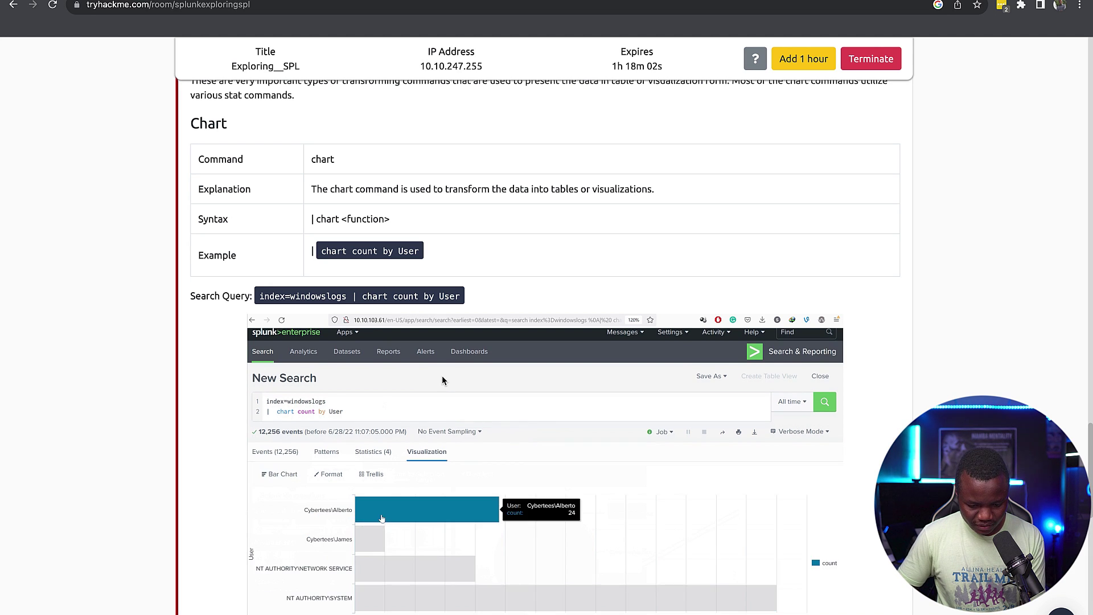
scroll(443, 381, "down", 2)
scroll(442, 375, "down", 9)
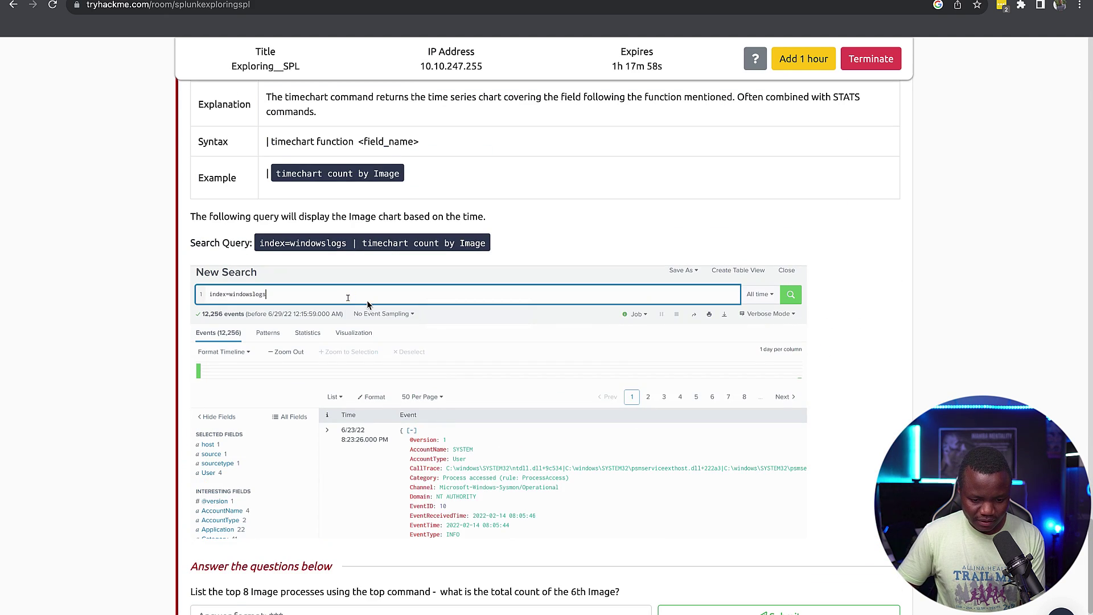
scroll(442, 378, "up", 3)
scroll(406, 339, "down", 6)
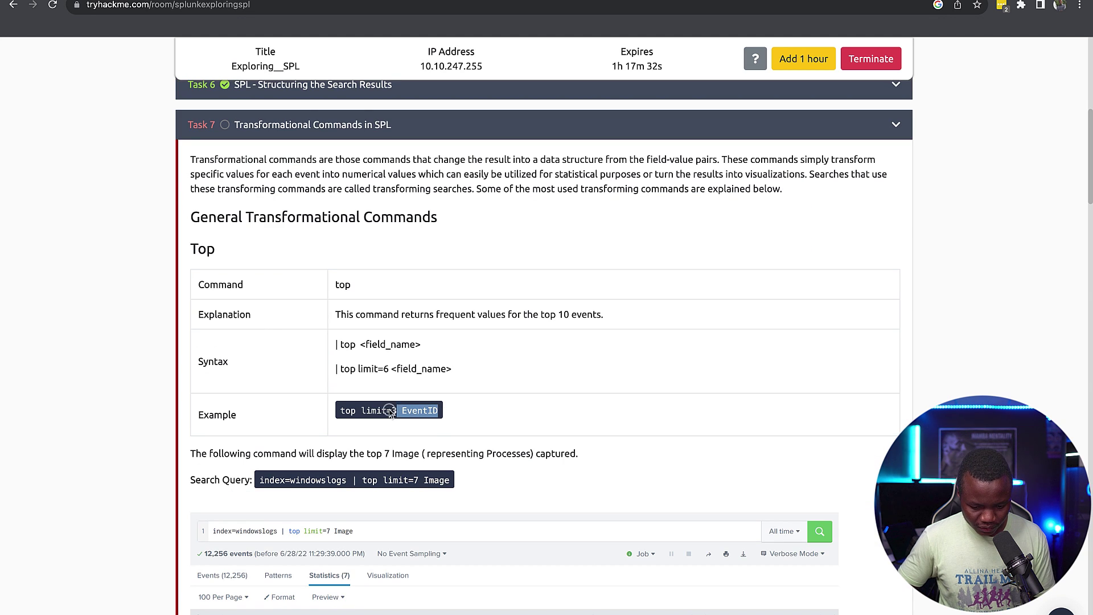
Step: Run 'index=windowslogs | top limit=7 Image' in Splunk and review the counts
right_click(48, 233)
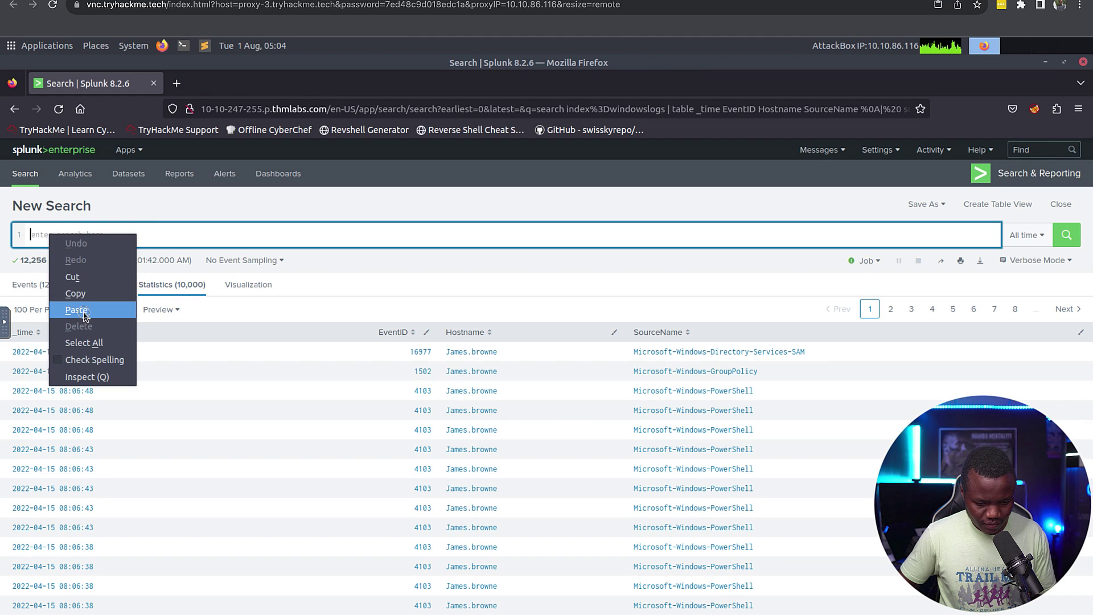
left_click(83, 312)
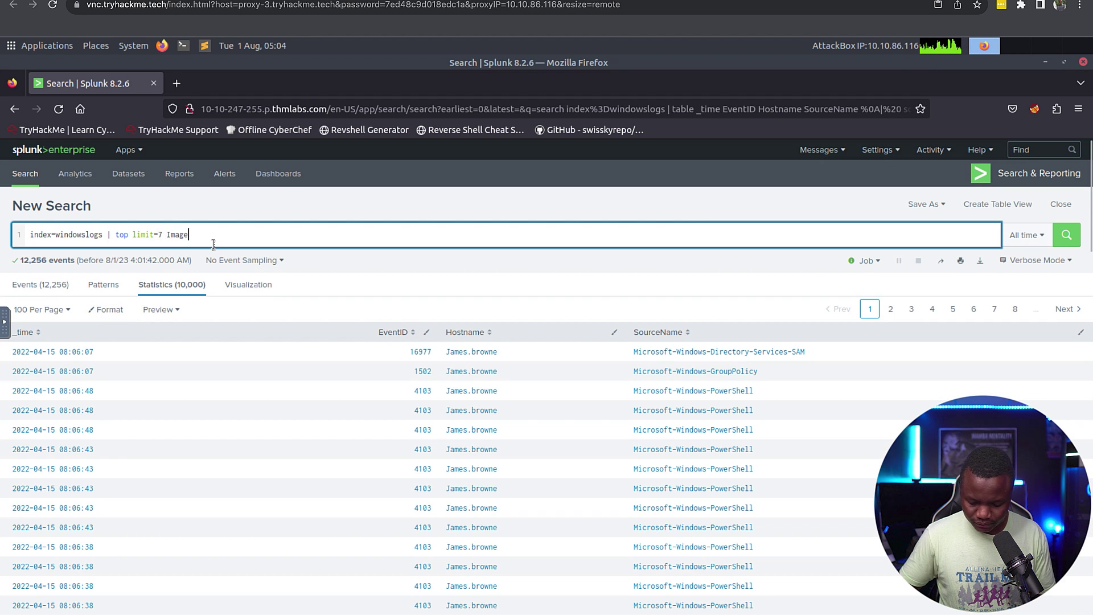
key("Return")
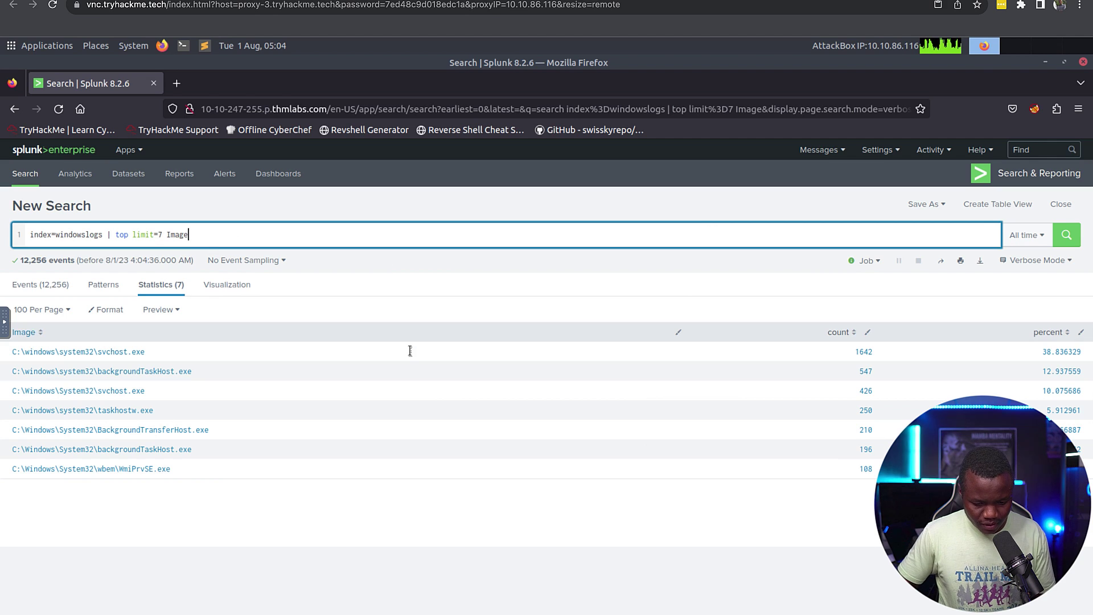
scroll(332, 368, "right", 5)
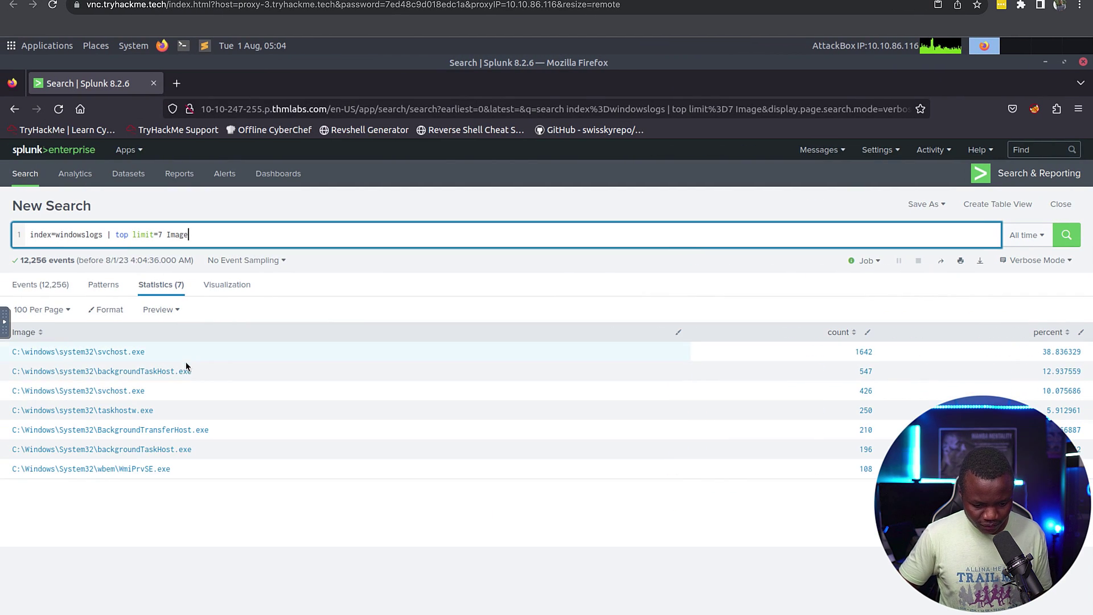
scroll(835, 451, "right", 5)
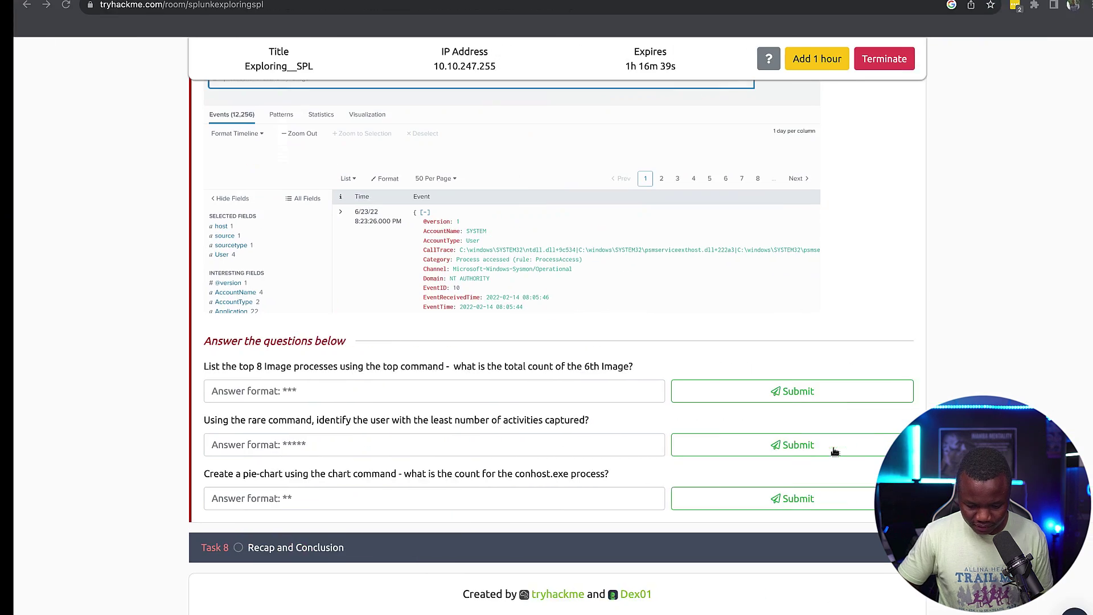
Step: Submit 196, the sixth Image count, as the TryHackMe answer
type("196")
key("Return")
scroll(444, 410, "left", 5)
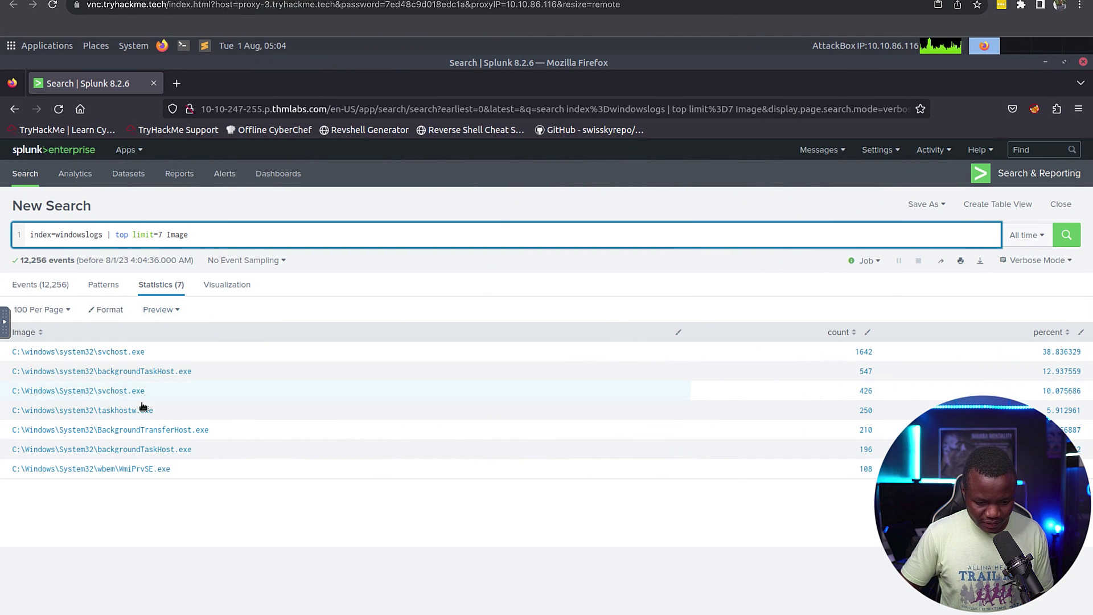
scroll(156, 420, "right", 5)
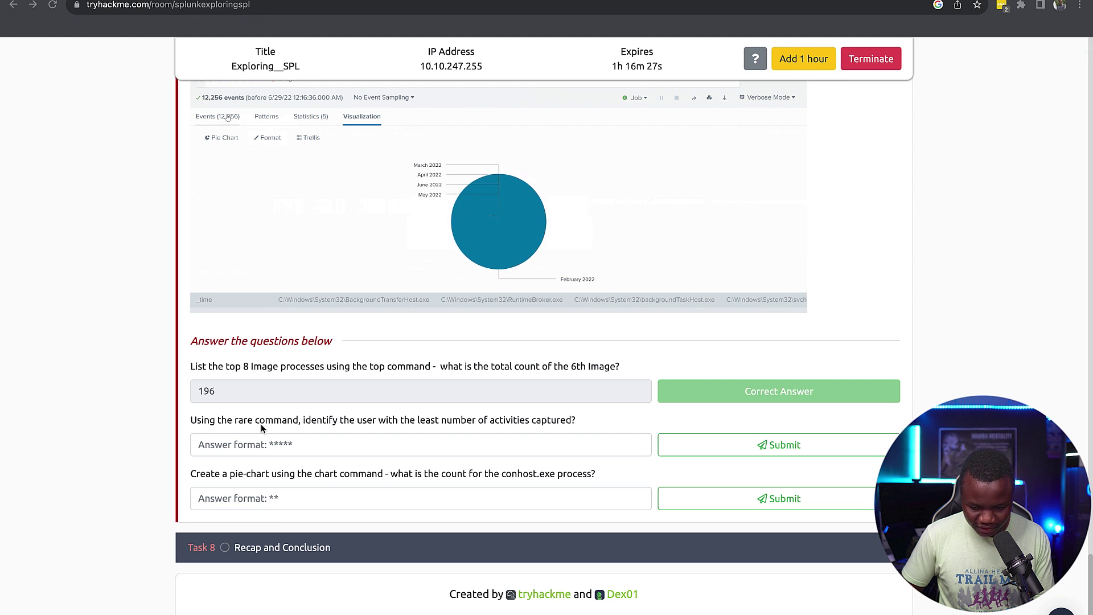
scroll(413, 258, "up", 8)
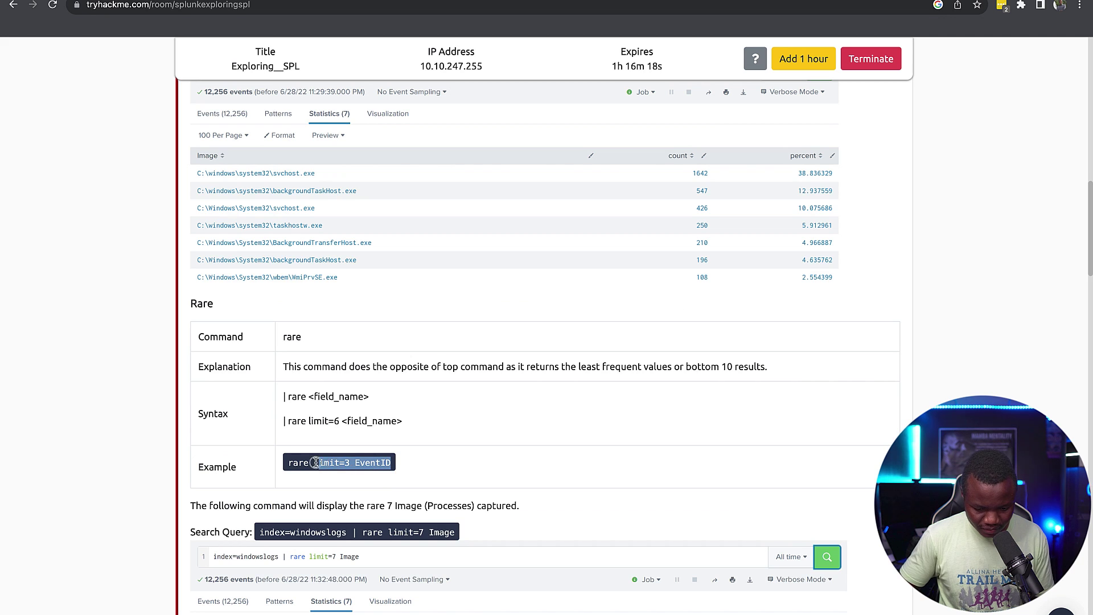
Step: Rerun the Splunk search as rare limit=7 User to find the least active user with 5 events
key("ctrl+Tab")
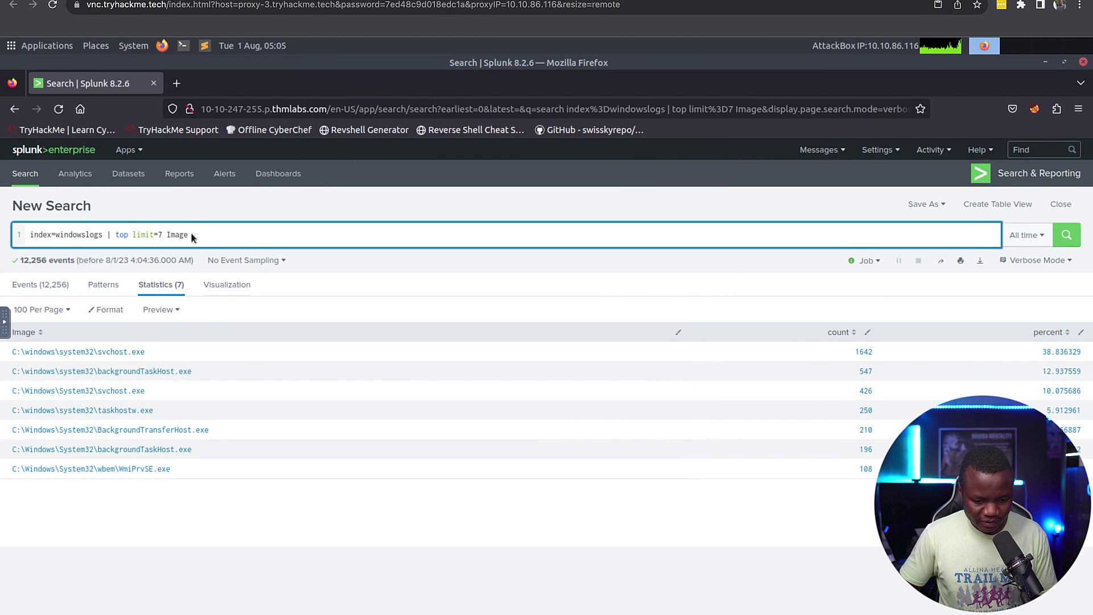
left_click_drag(47, 235, 12, 235)
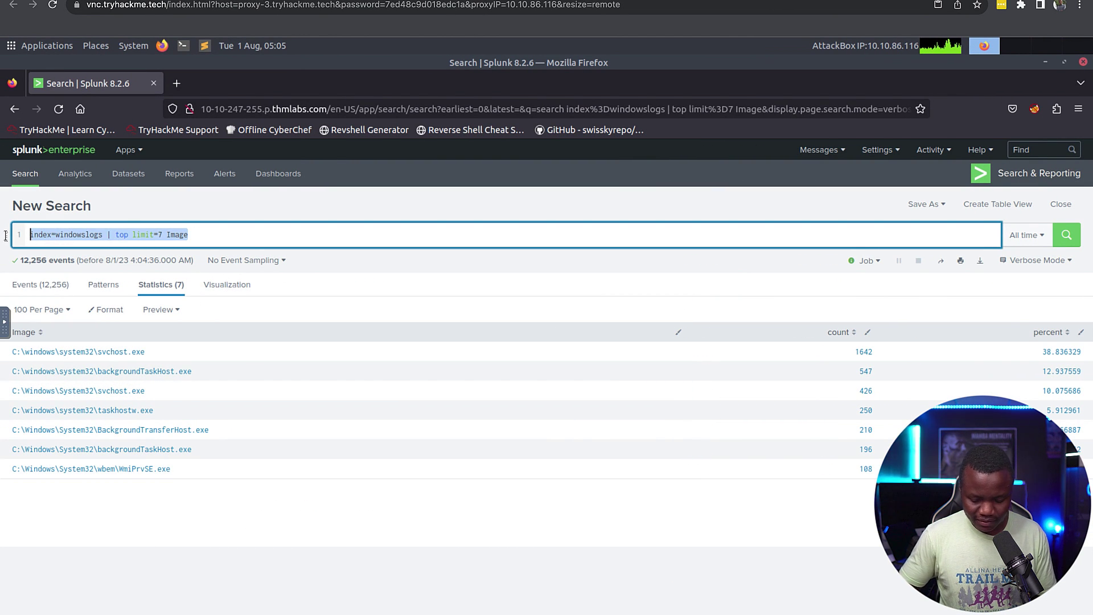
key("BackSpace")
type("index=windowslogs | rare limit=7 Image")
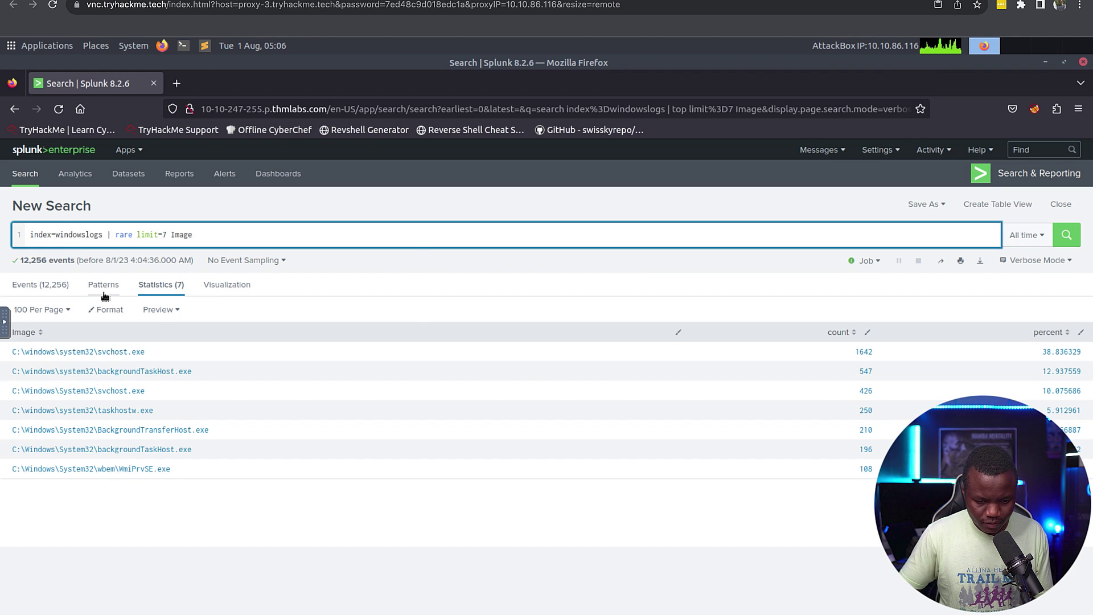
key("BackSpace")
key("BackSpace")
key("BackSpace")
key("BackSpace")
key("BackSpace")
type("User")
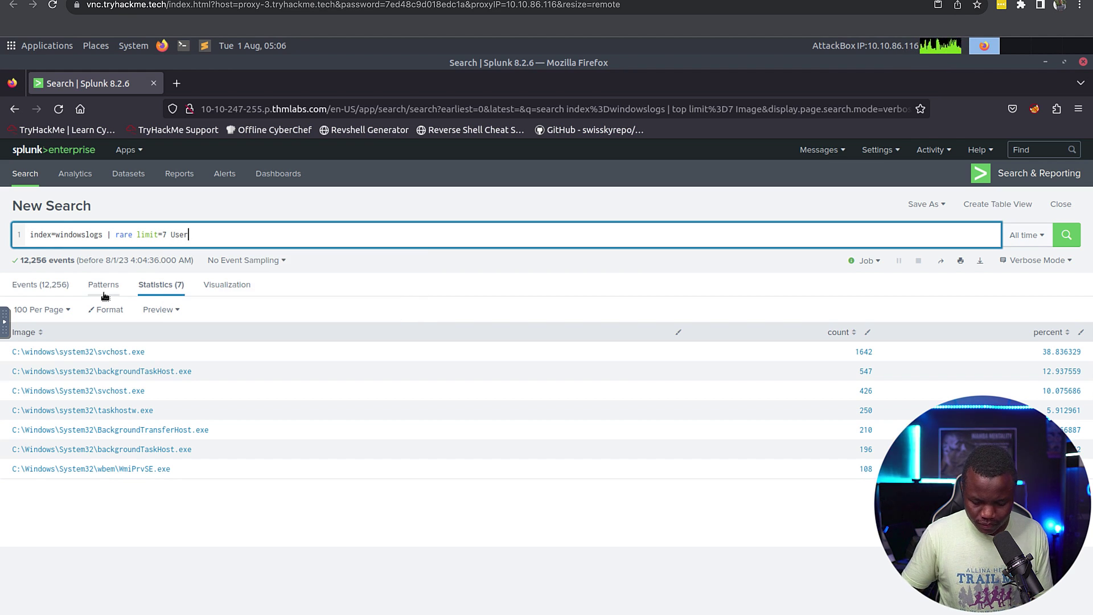
key("Return")
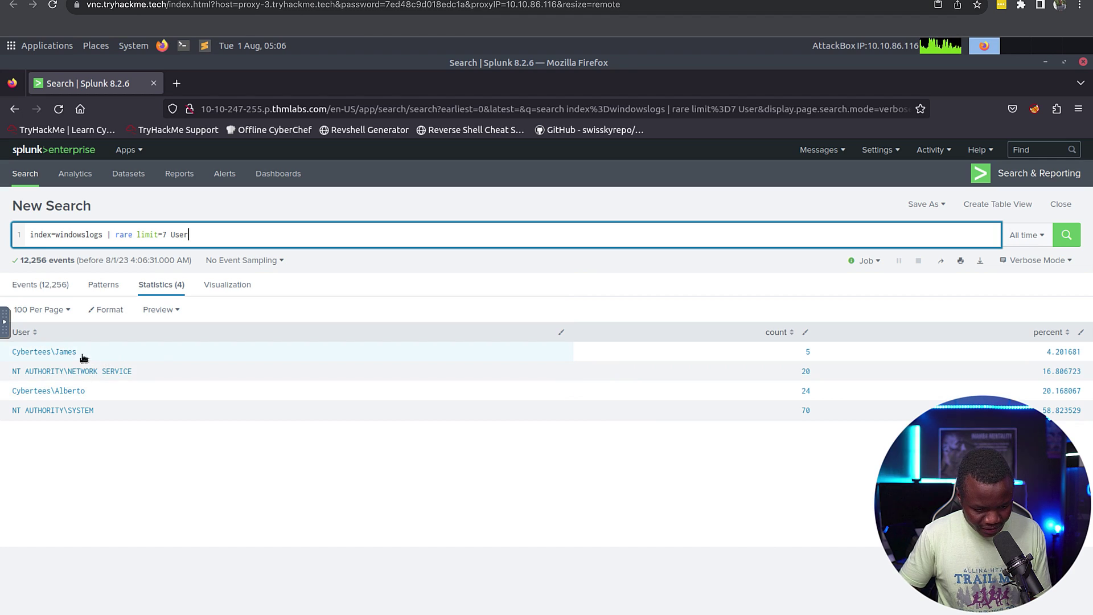
key("ctrl+Right")
scroll(302, 432, "down", 8)
scroll(302, 431, "down", 8)
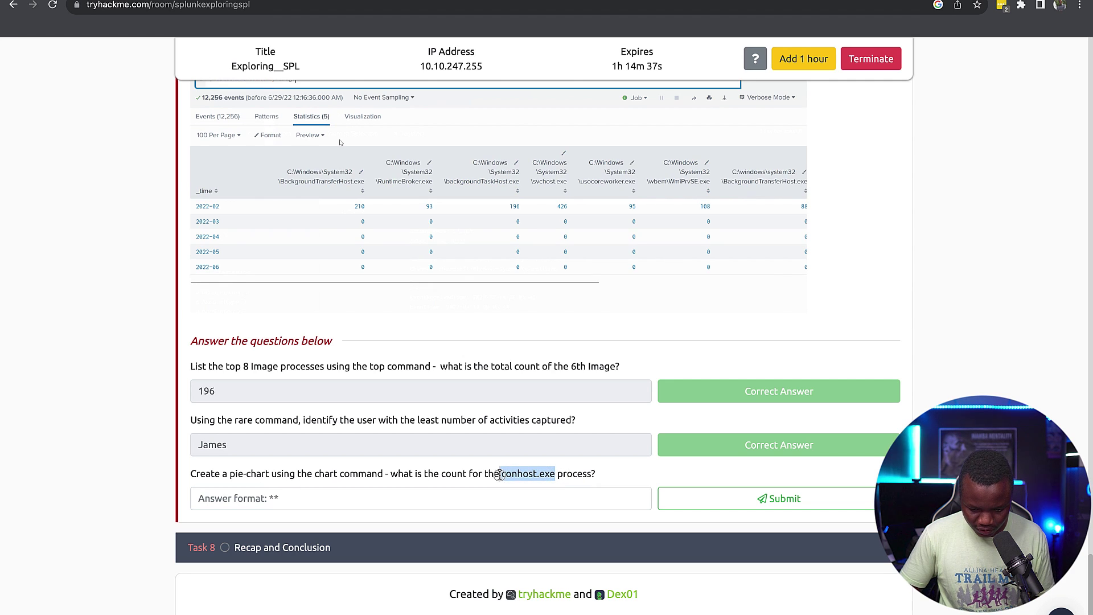
Step: Check Splunk's chart counts, then change the conhost.exe answer from 15 to 70 and submit
key("ctrl+Tab")
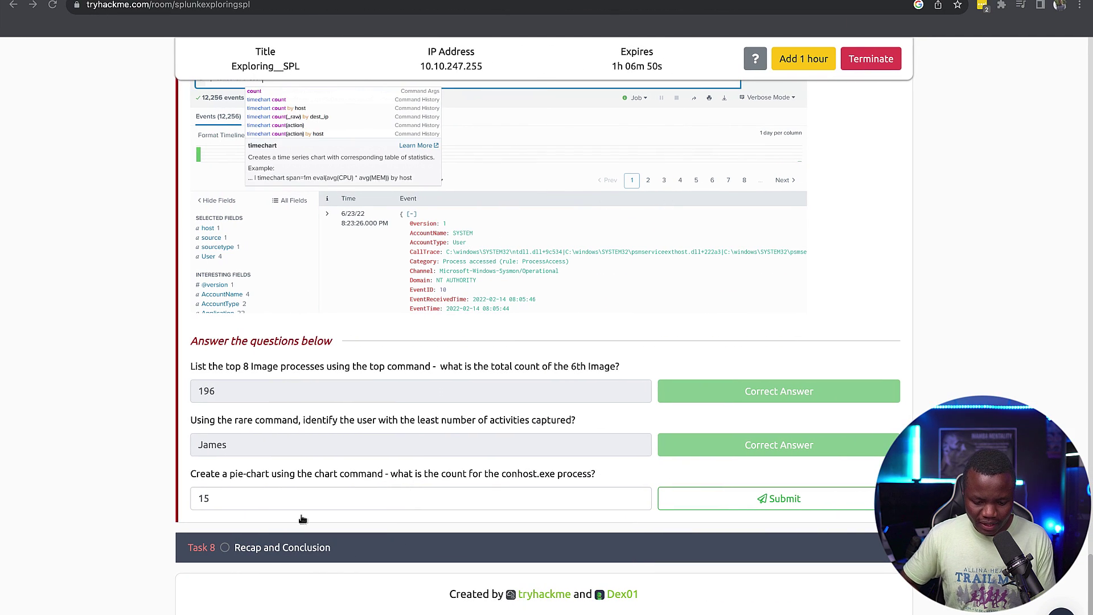
key("BackSpace")
key("BackSpace")
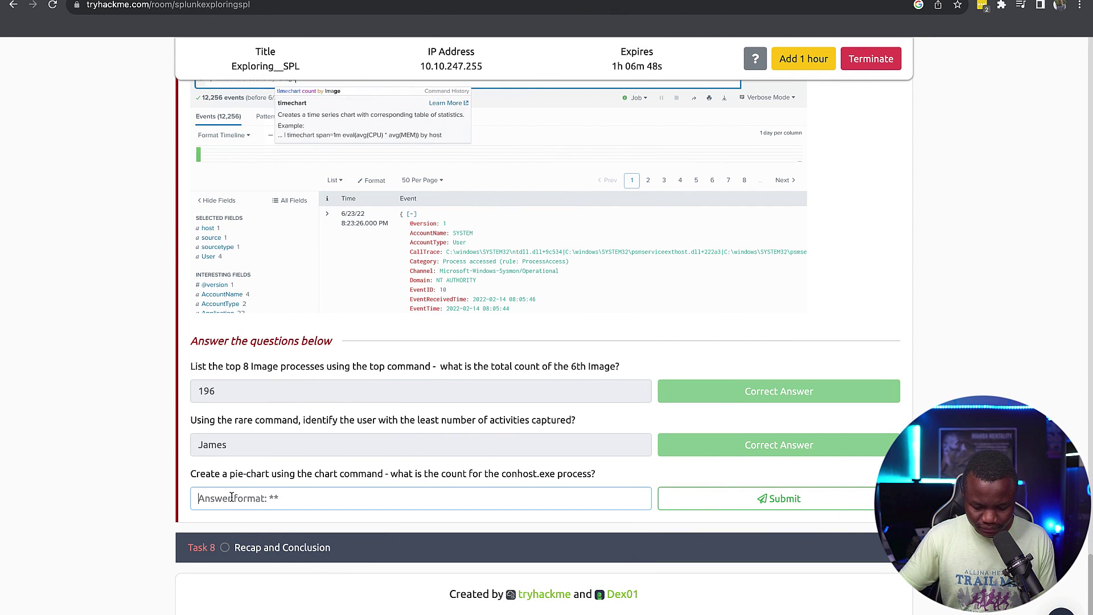
type("70")
left_click(696, 489)
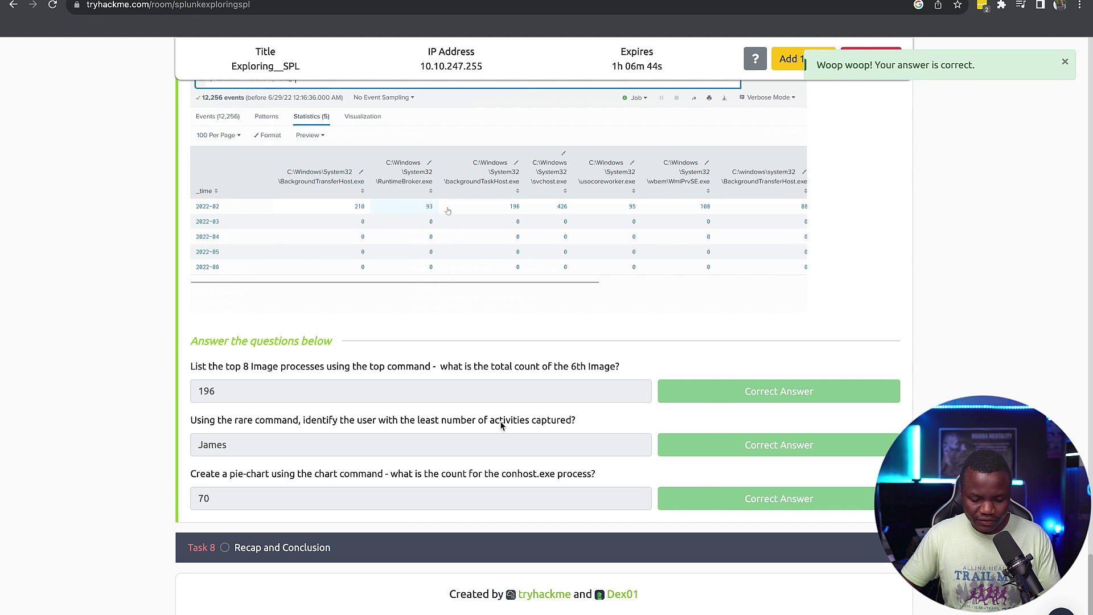
Step: Expand Task 8, Recap and Conclusion, and mark it Completed
left_click(347, 548)
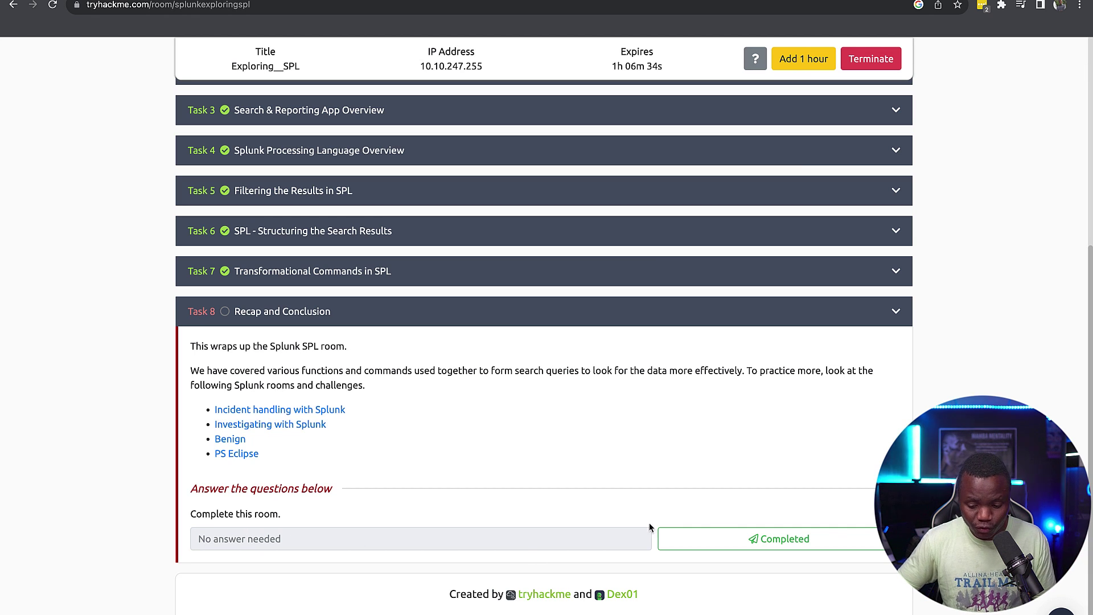
left_click(797, 538)
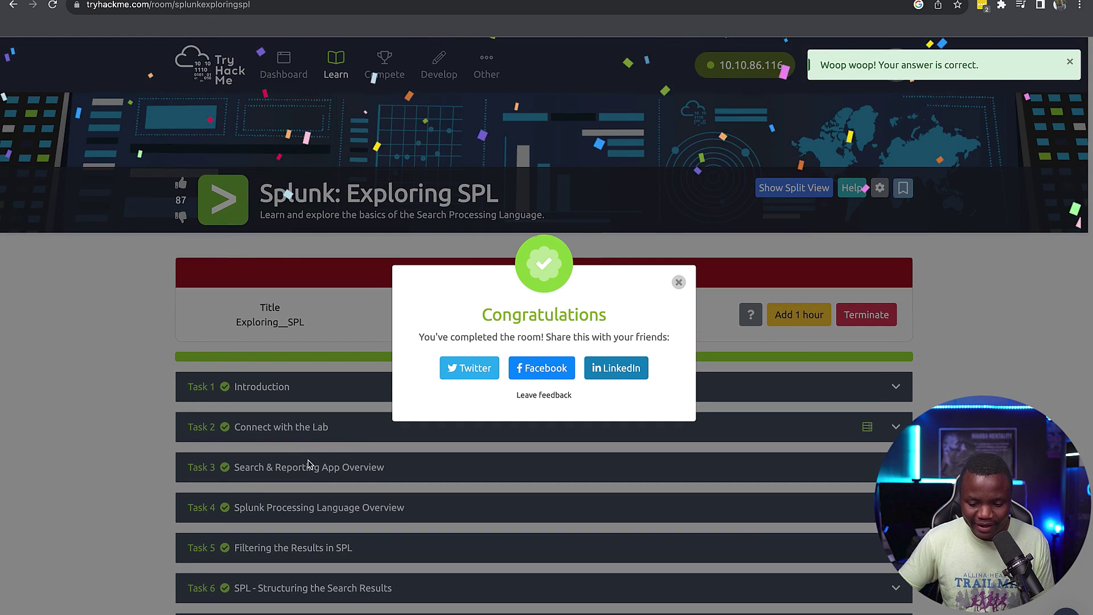